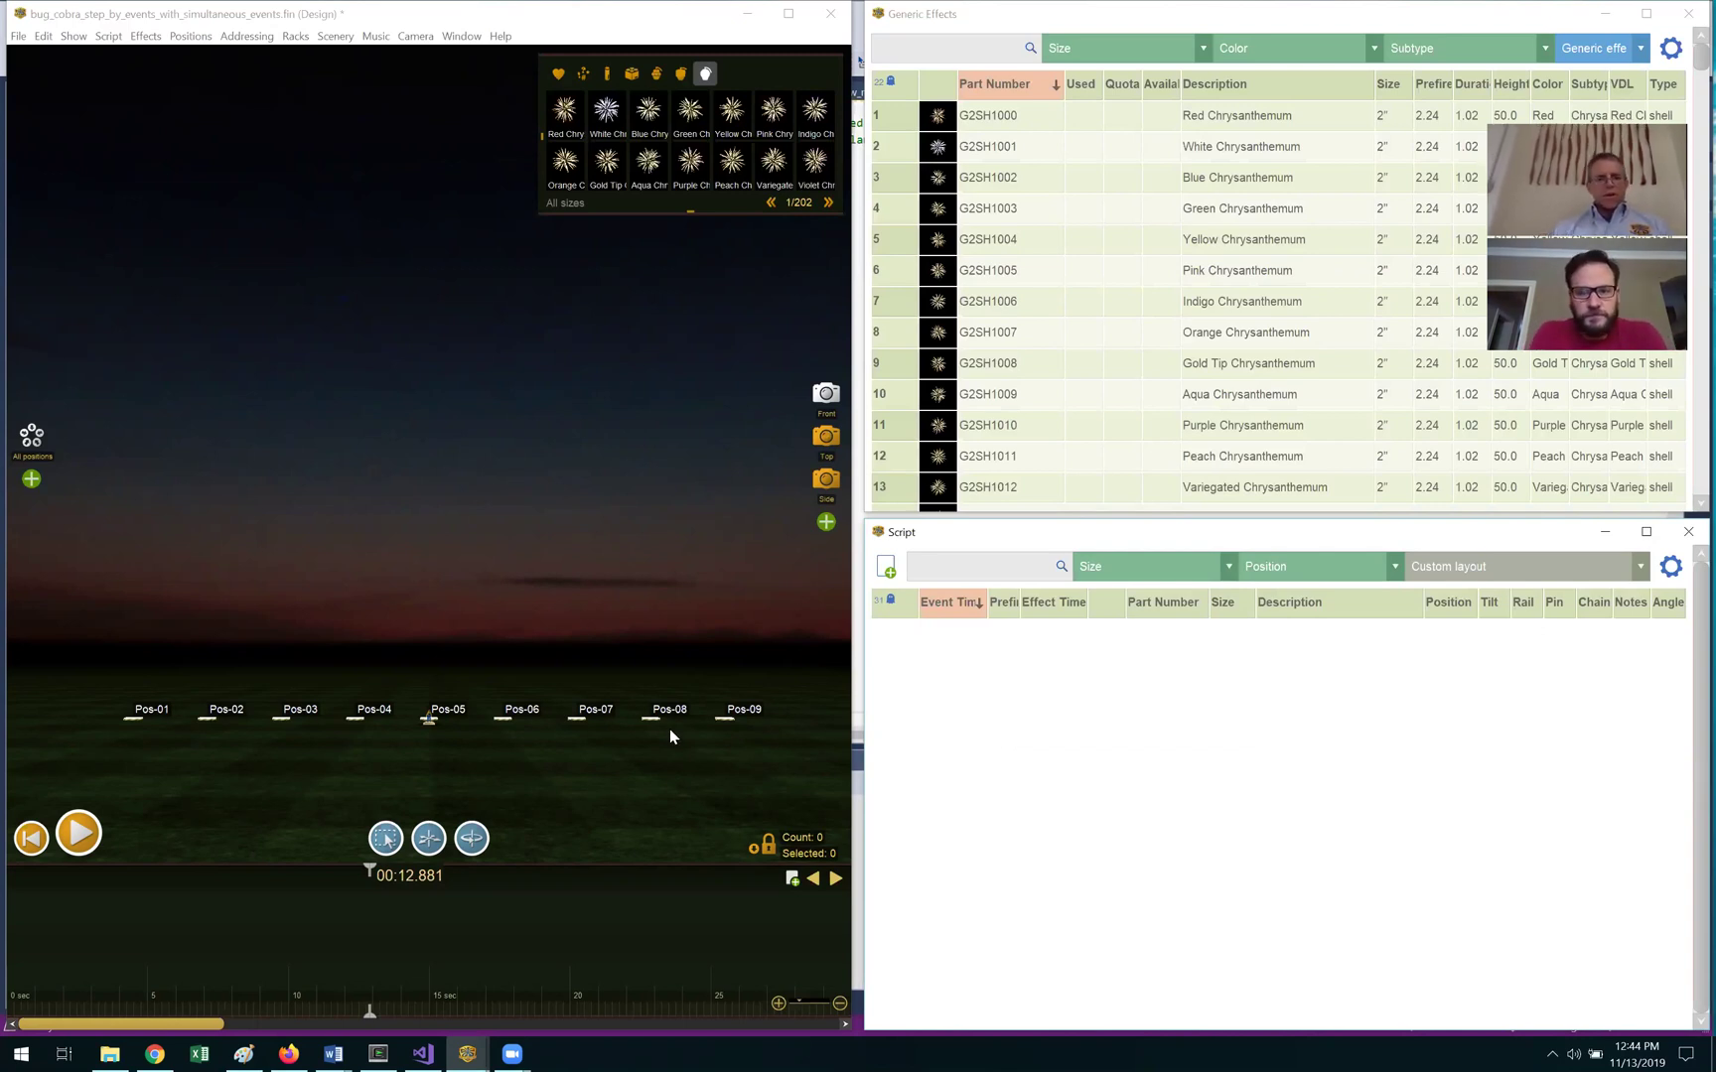
Insert the 2" Orange Chrysanthemum at all nine positions and make the shots into a first-to-last sequence with 0.8 total duration.
{"action": "double_click", "coordinate": [568, 168]}
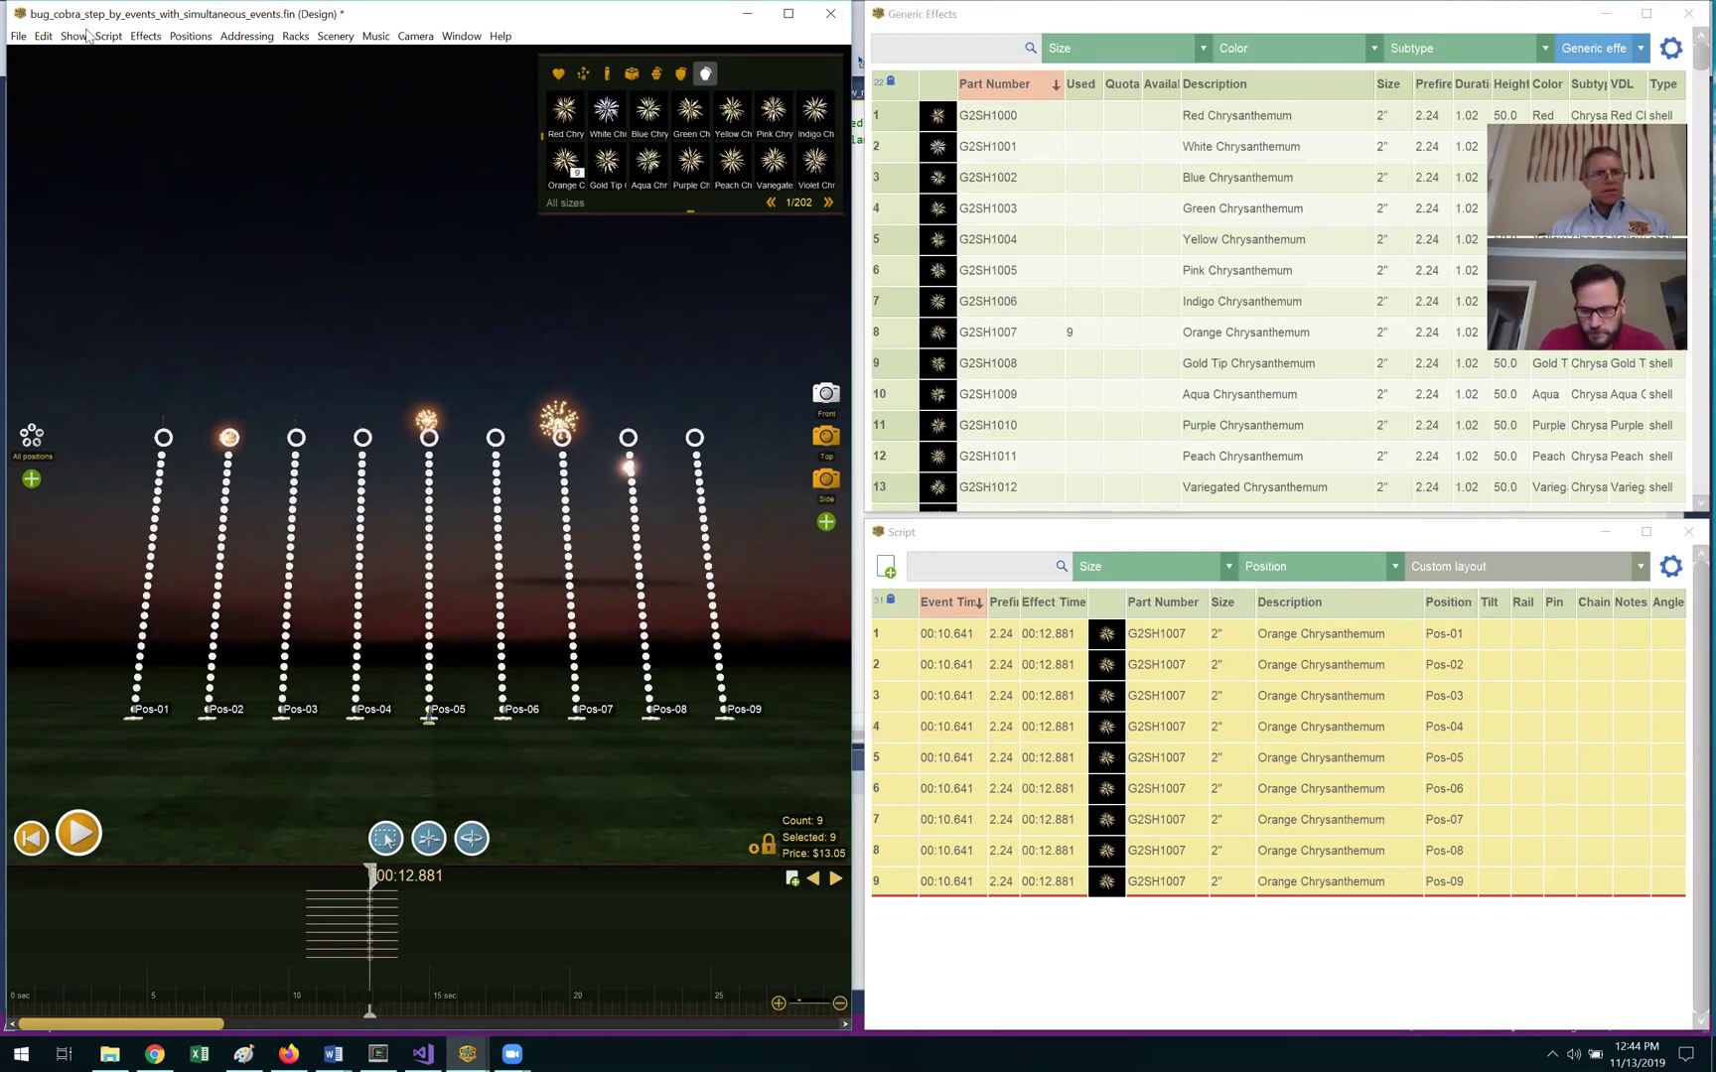
{"action": "left_click", "coordinate": [108, 38]}
{"action": "mouse_move", "coordinate": [148, 157]}
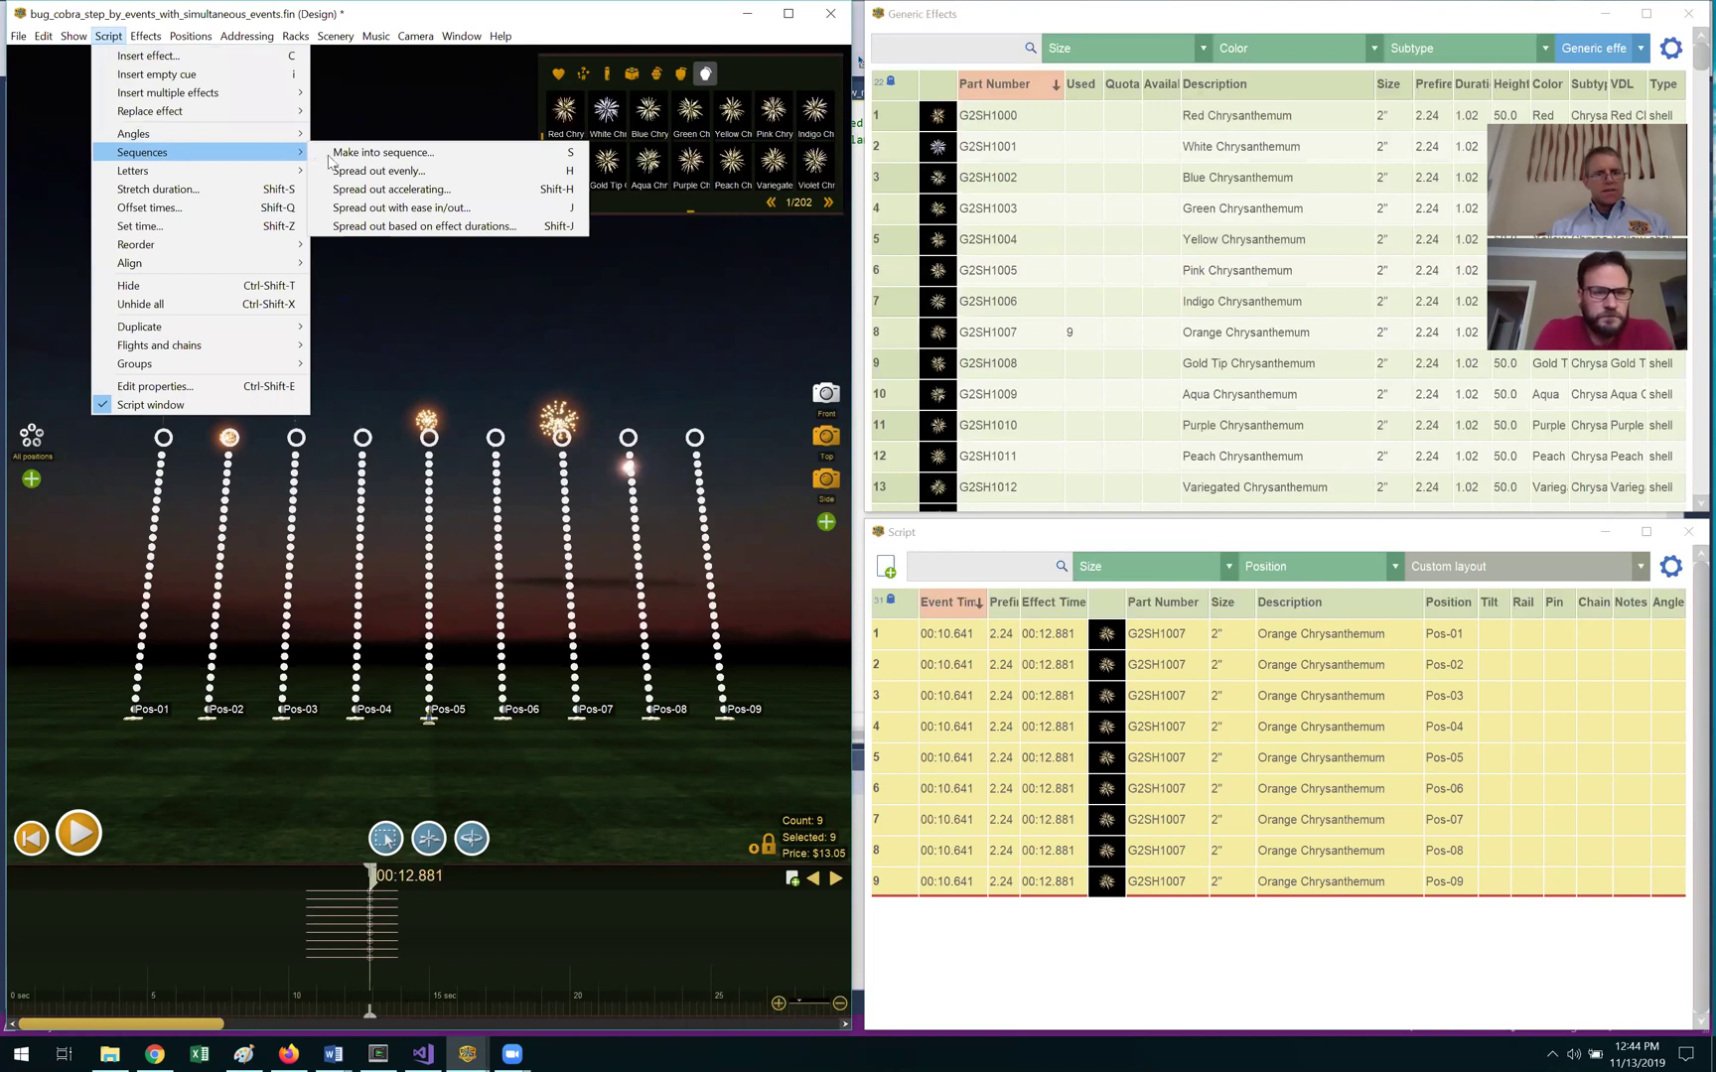
{"action": "left_click", "coordinate": [349, 157]}
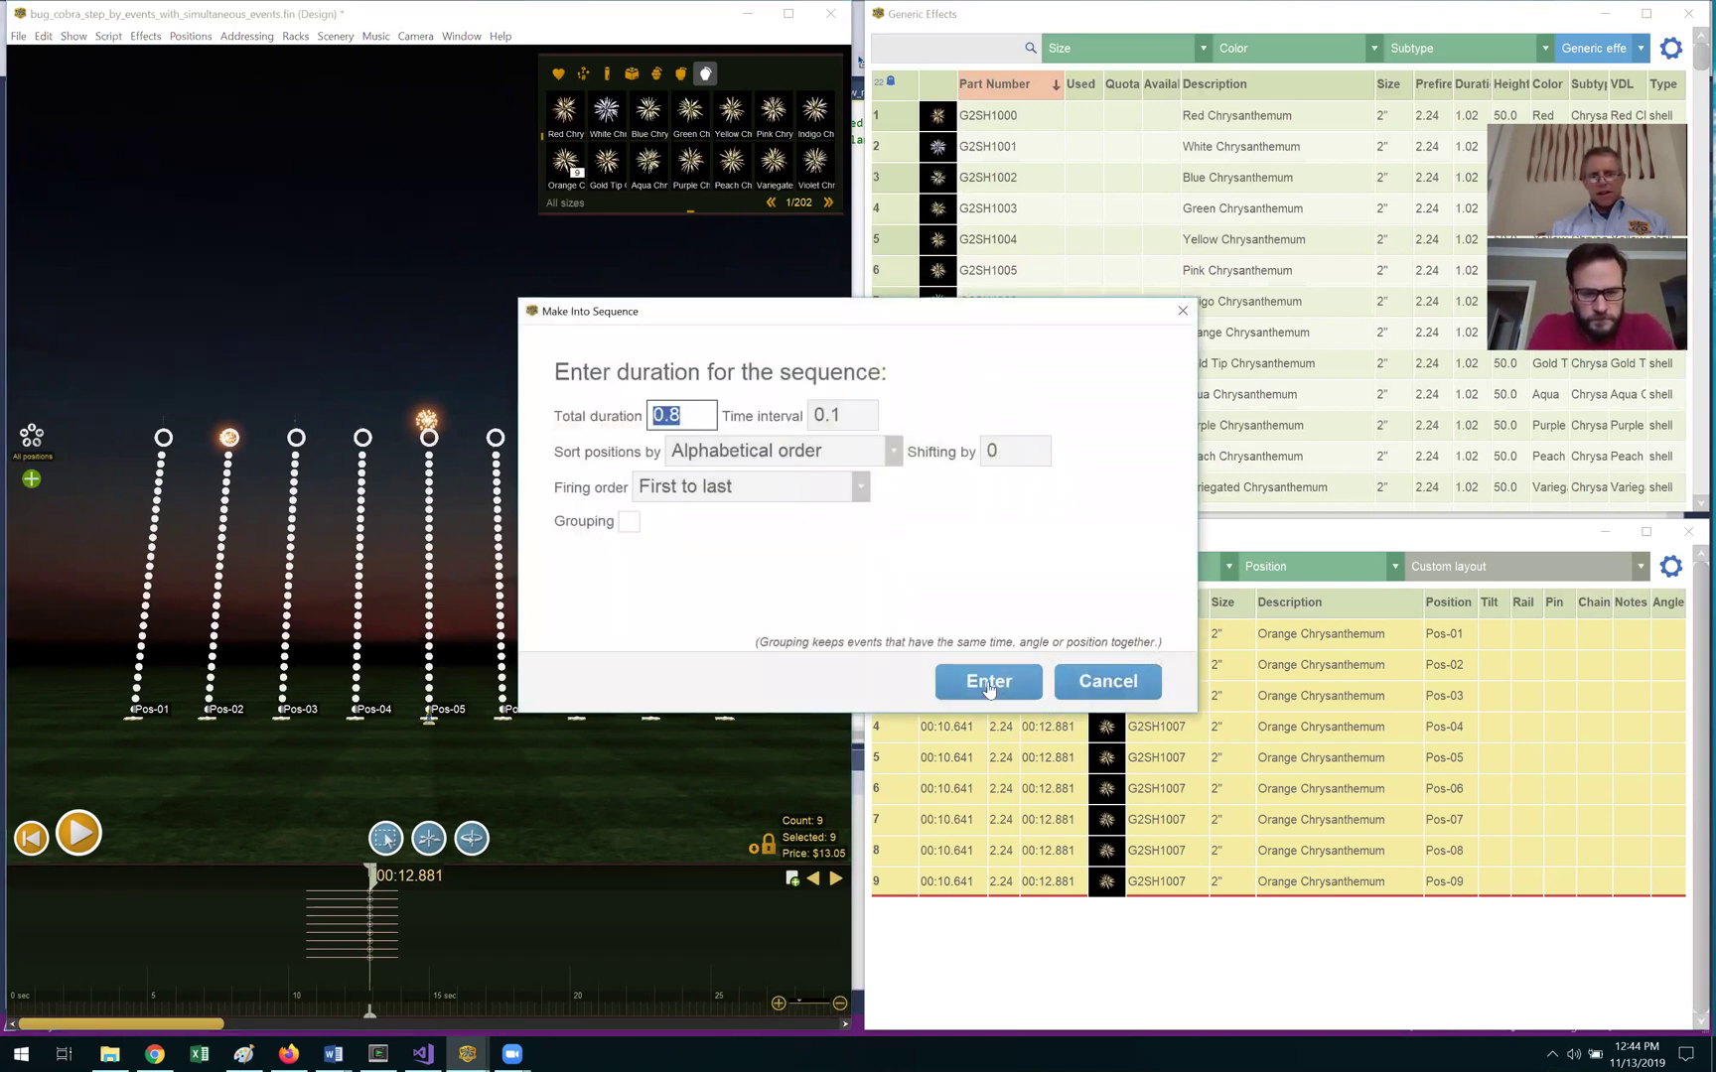
{"action": "left_click", "coordinate": [984, 678]}
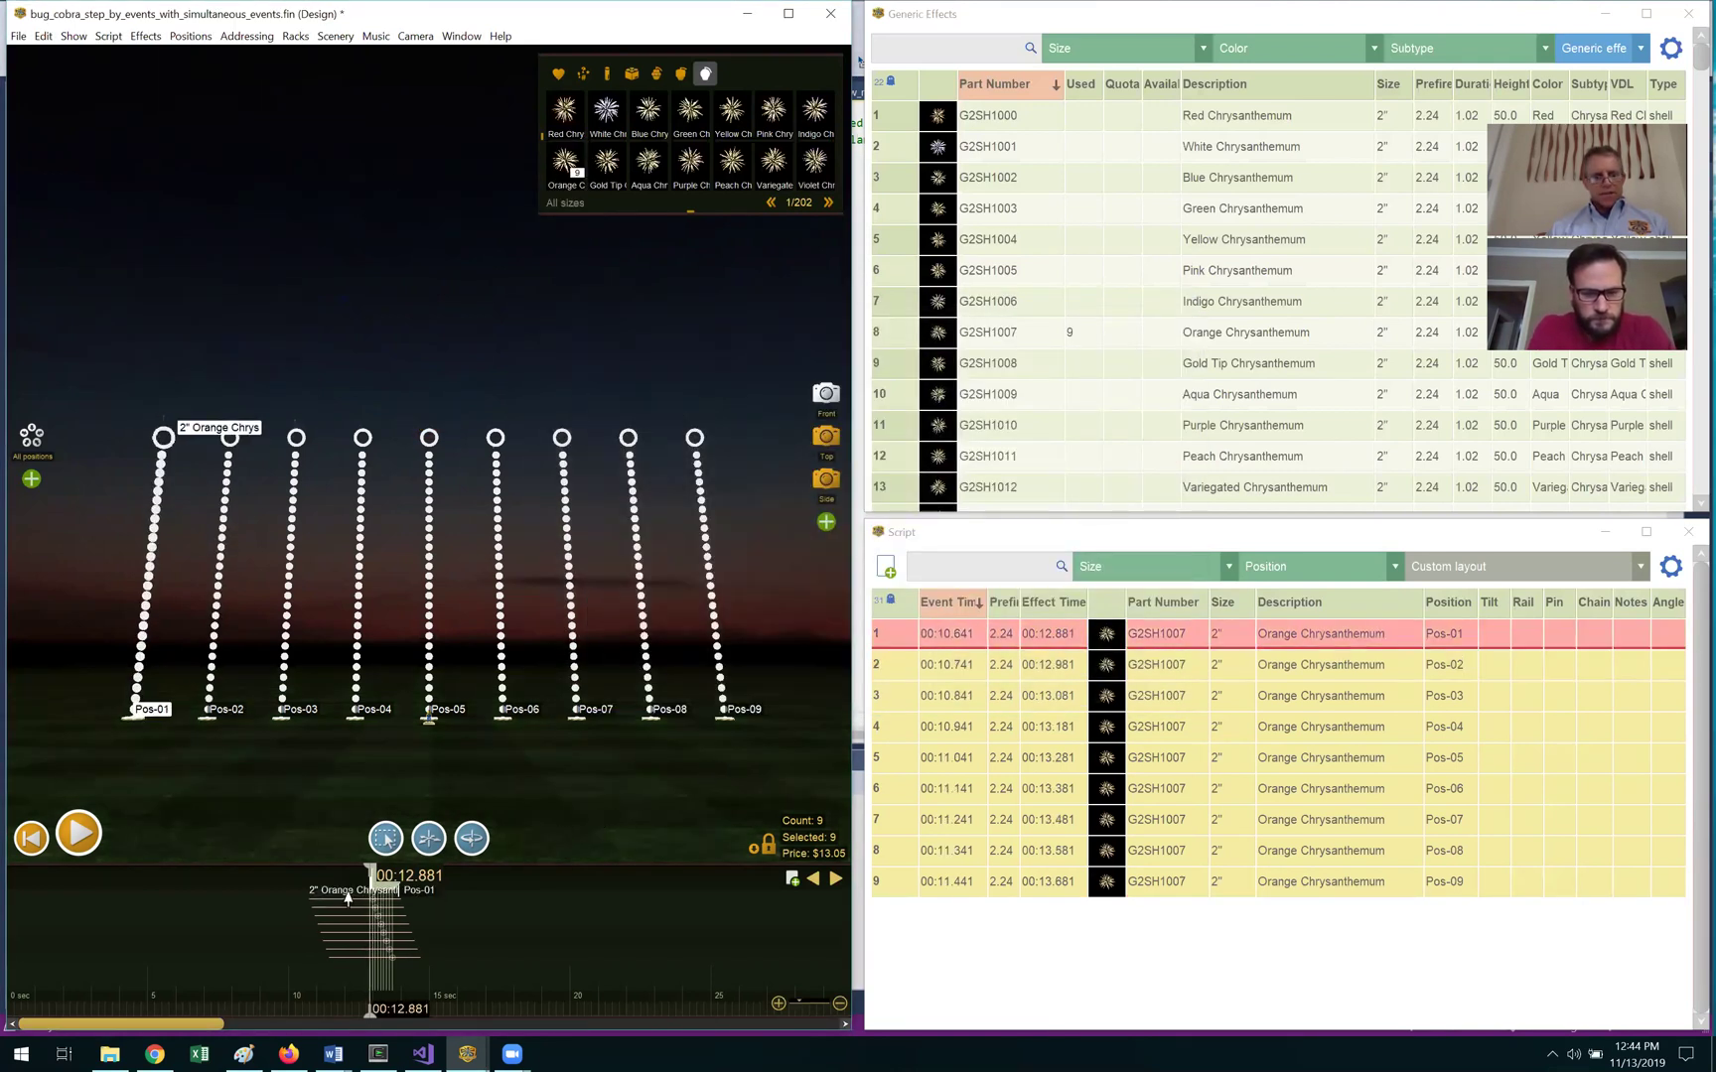
Move the sequence earlier so its first effect time is 00:10.553, and paste a copy with its first effect at 00:13.498.
{"action": "left_click_drag", "start_coordinate": [283, 899], "coordinate": [270, 899]}
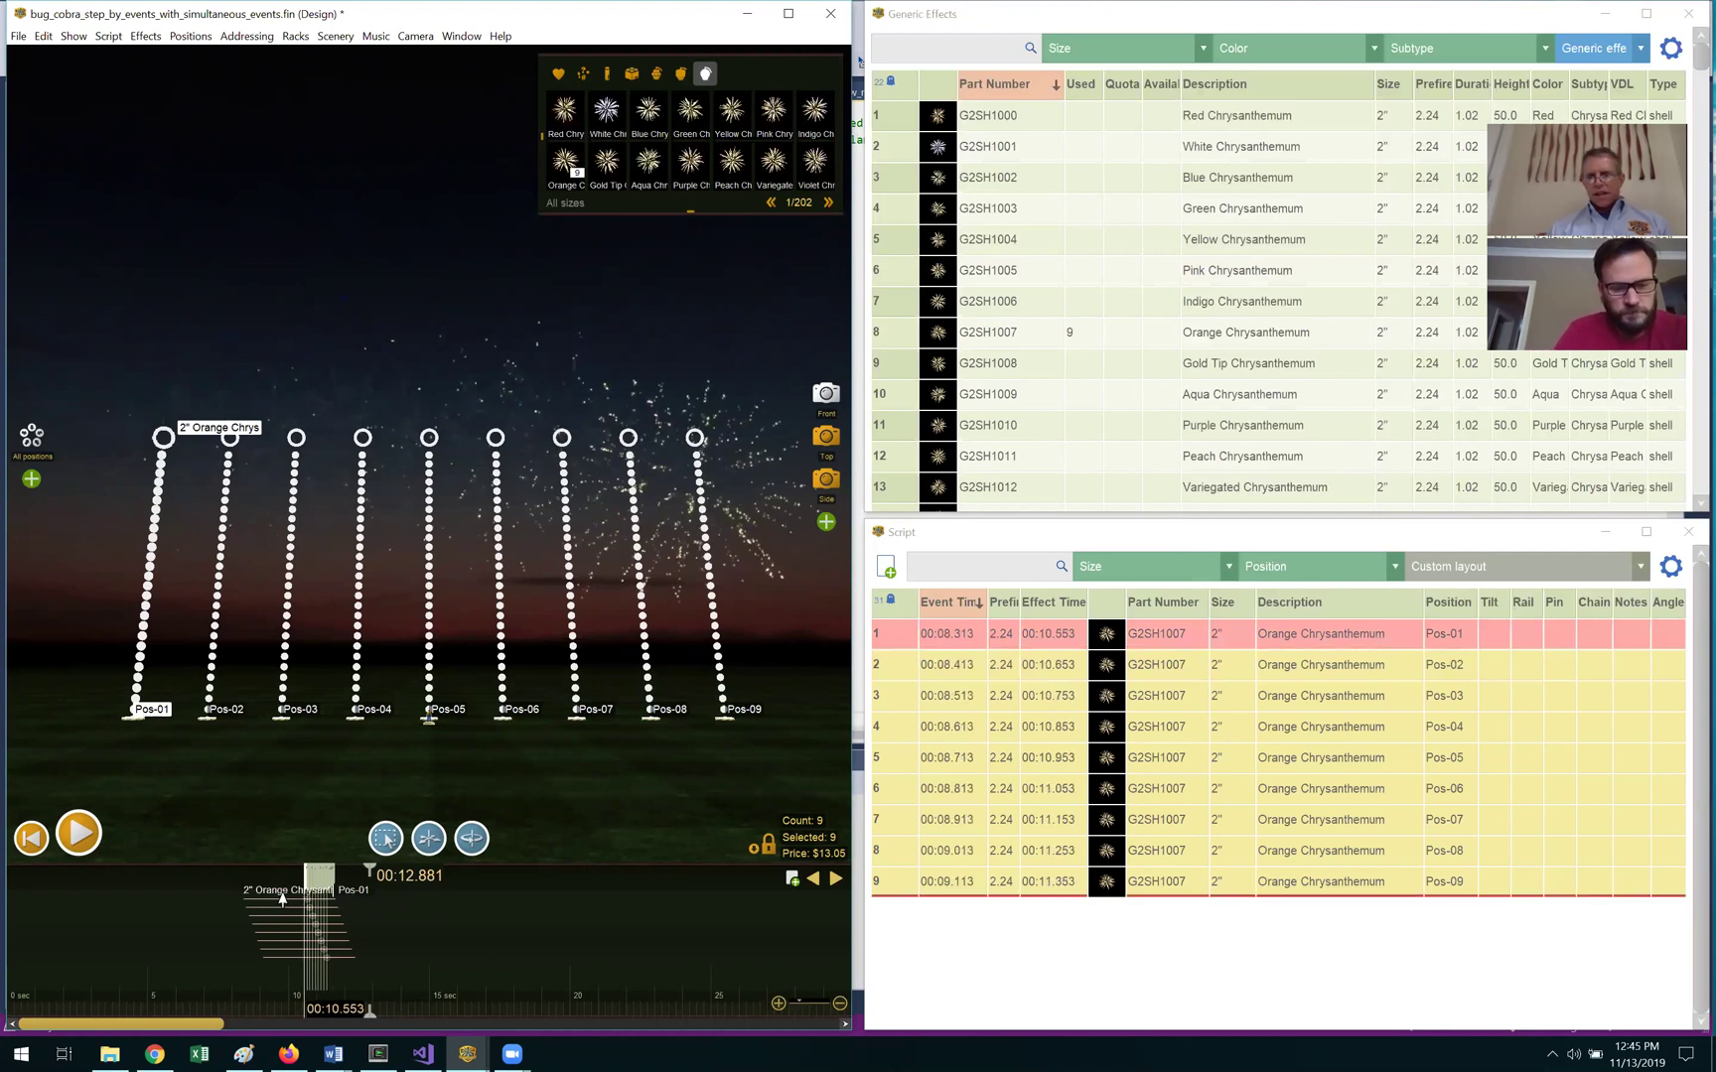
{"action": "left_click", "coordinate": [279, 1014]}
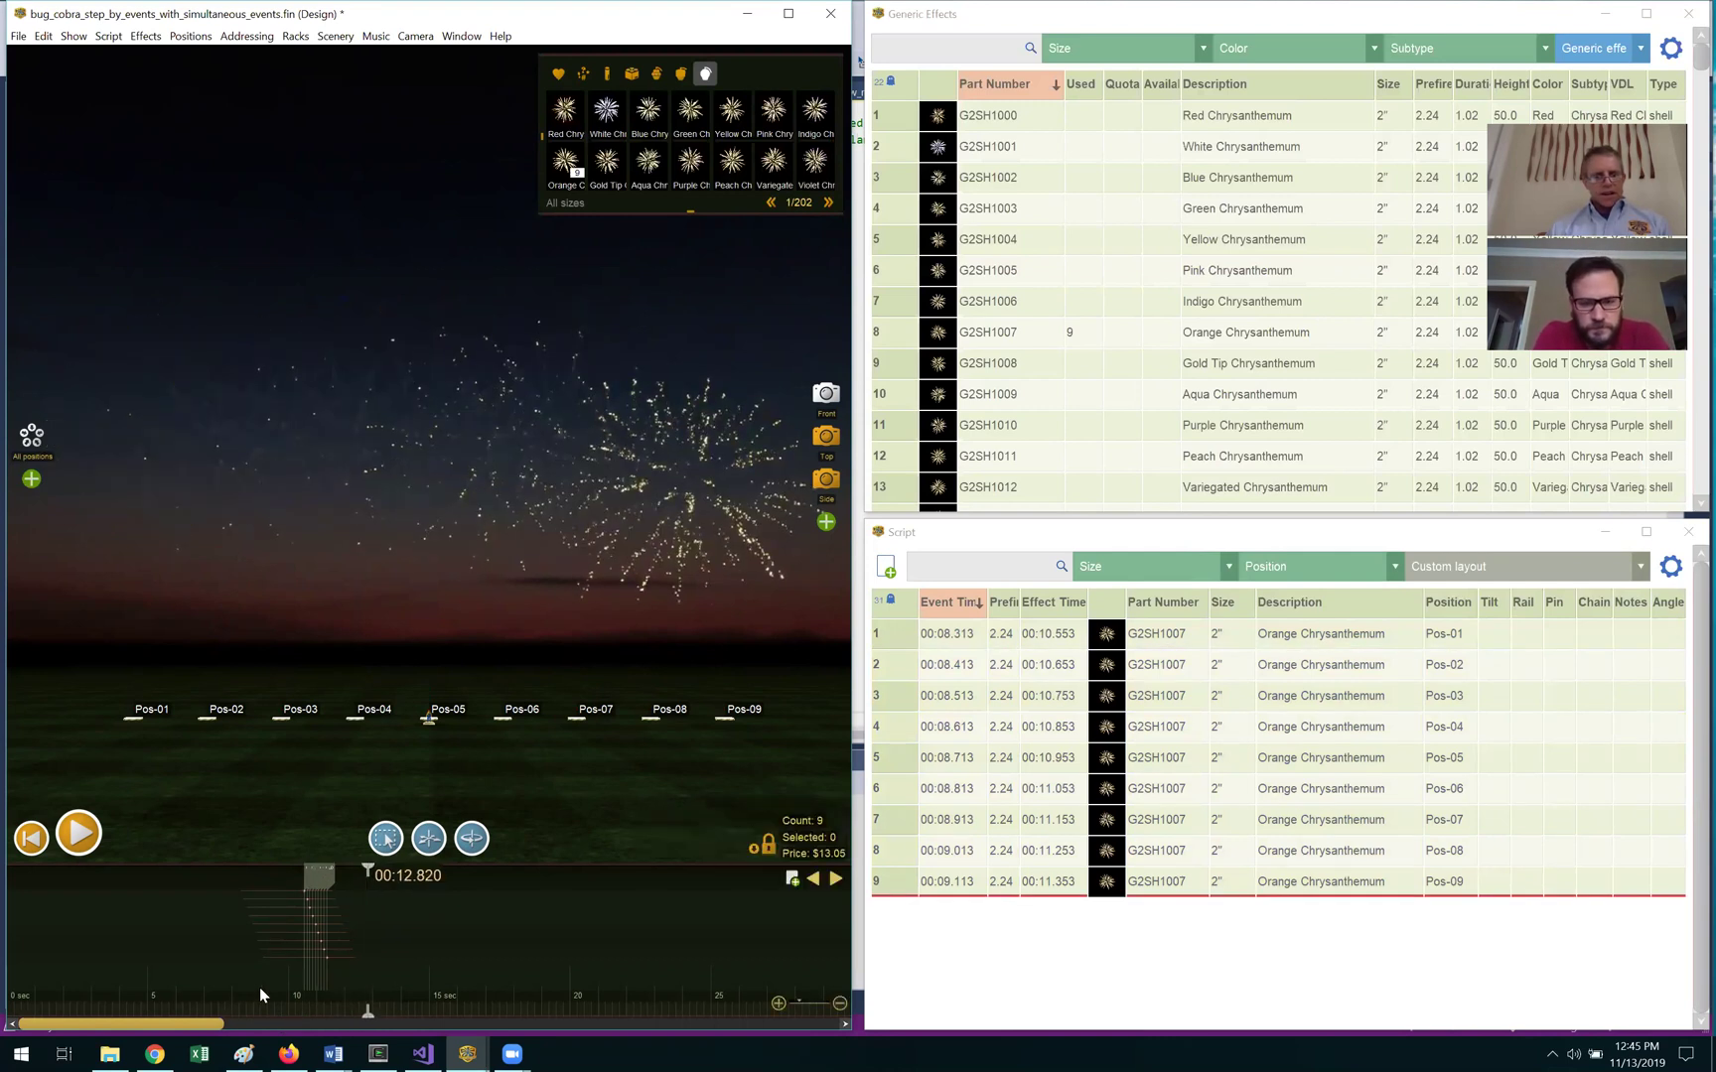
{"action": "key", "text": "ctrl+a"}
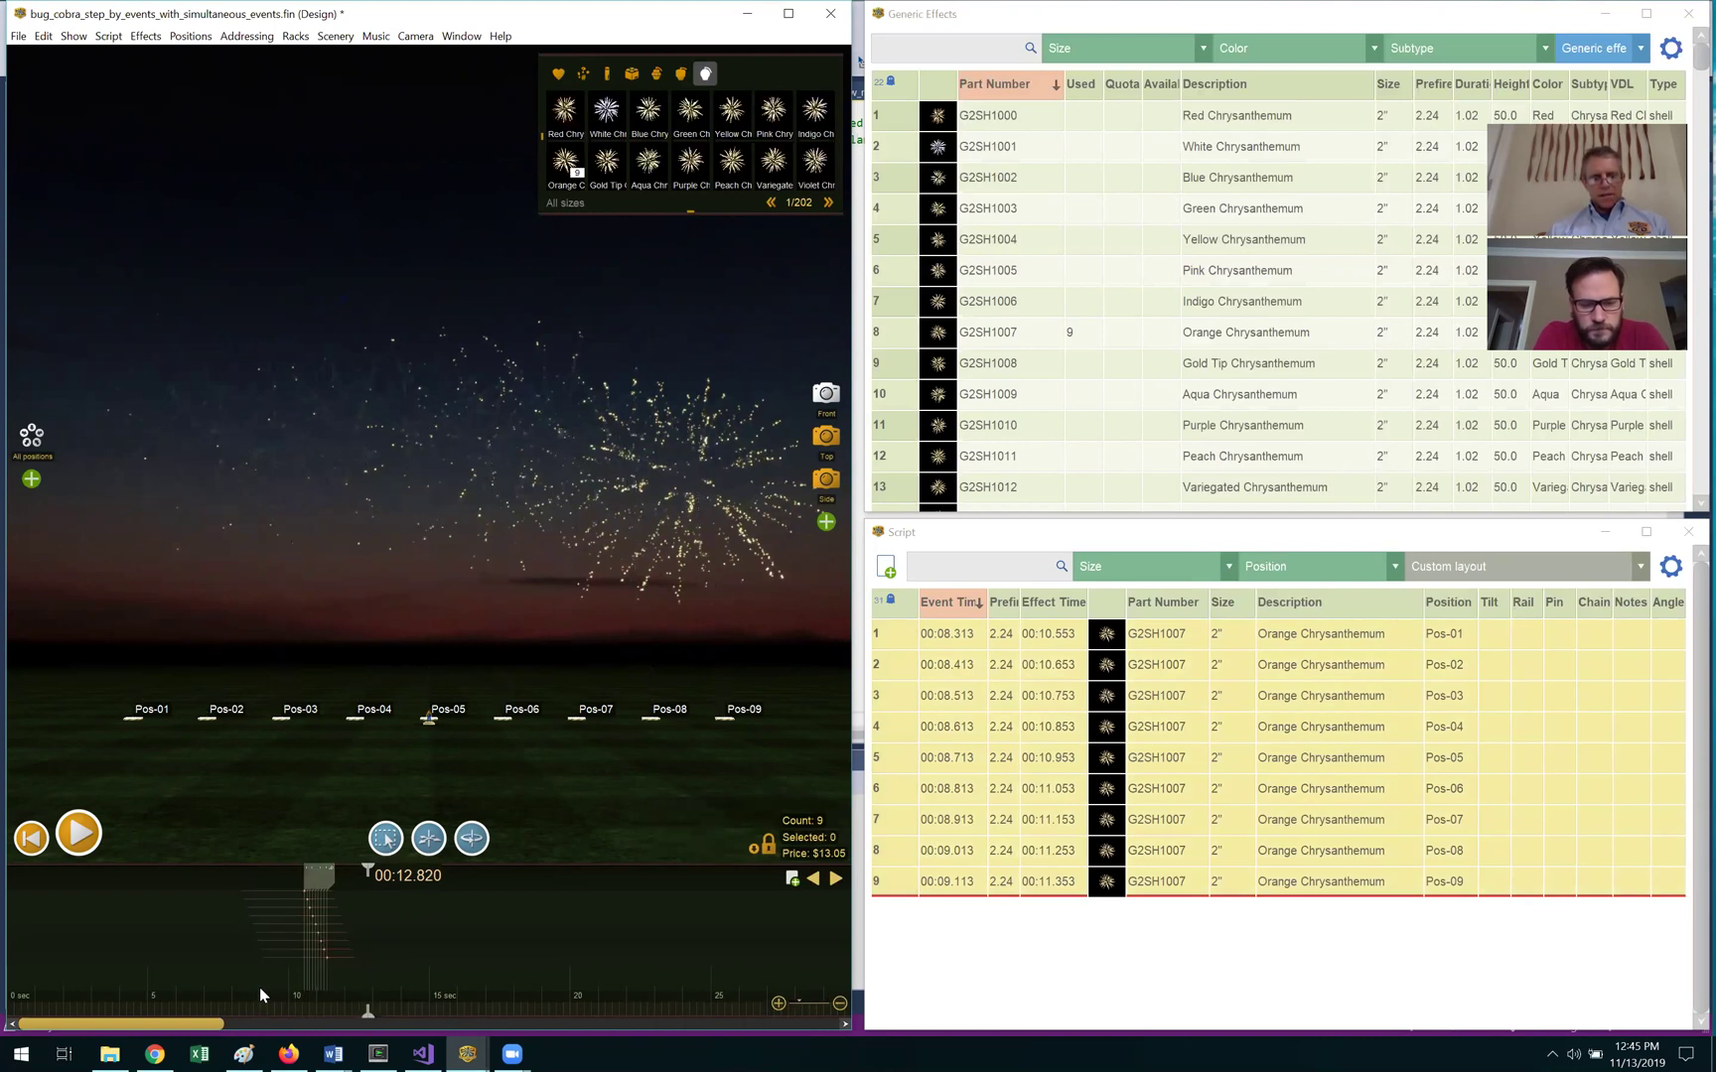
{"action": "key", "text": "ctrl+v"}
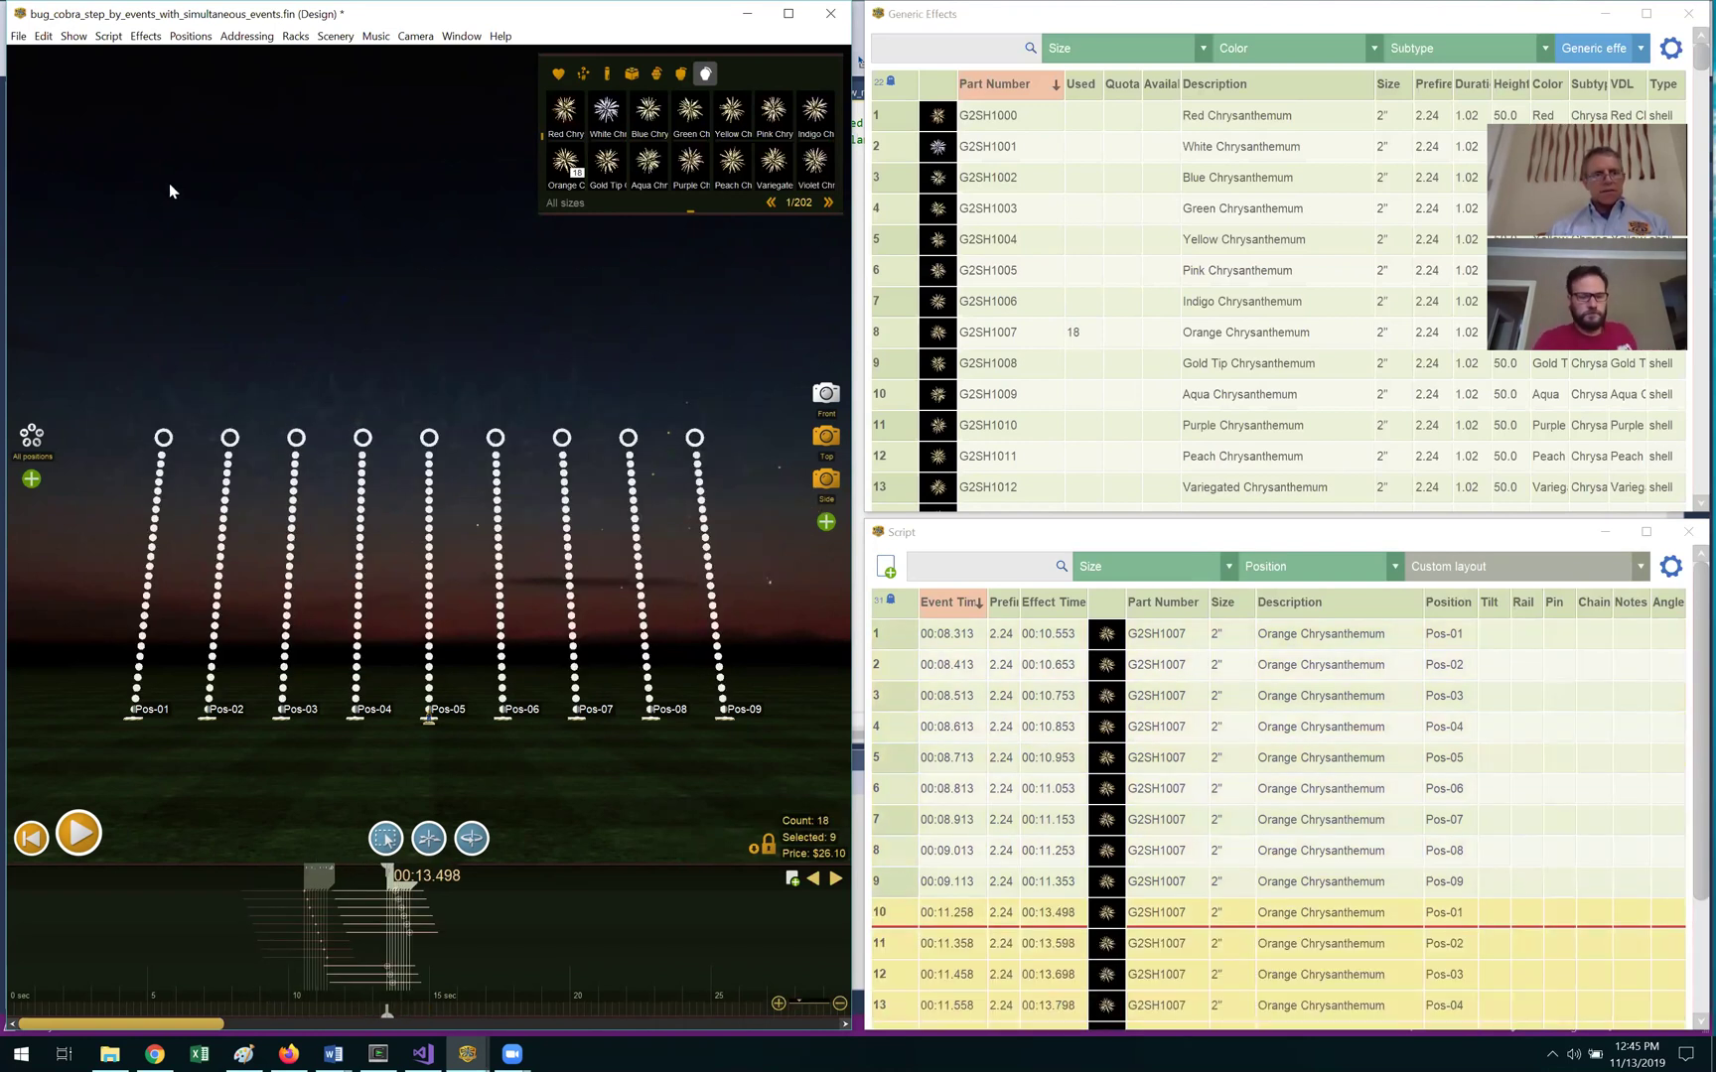
Reverse the order of the copied sequence so it runs from Pos-09 to Pos-01, and preview both sequences on the timeline.
{"action": "left_click", "coordinate": [106, 40]}
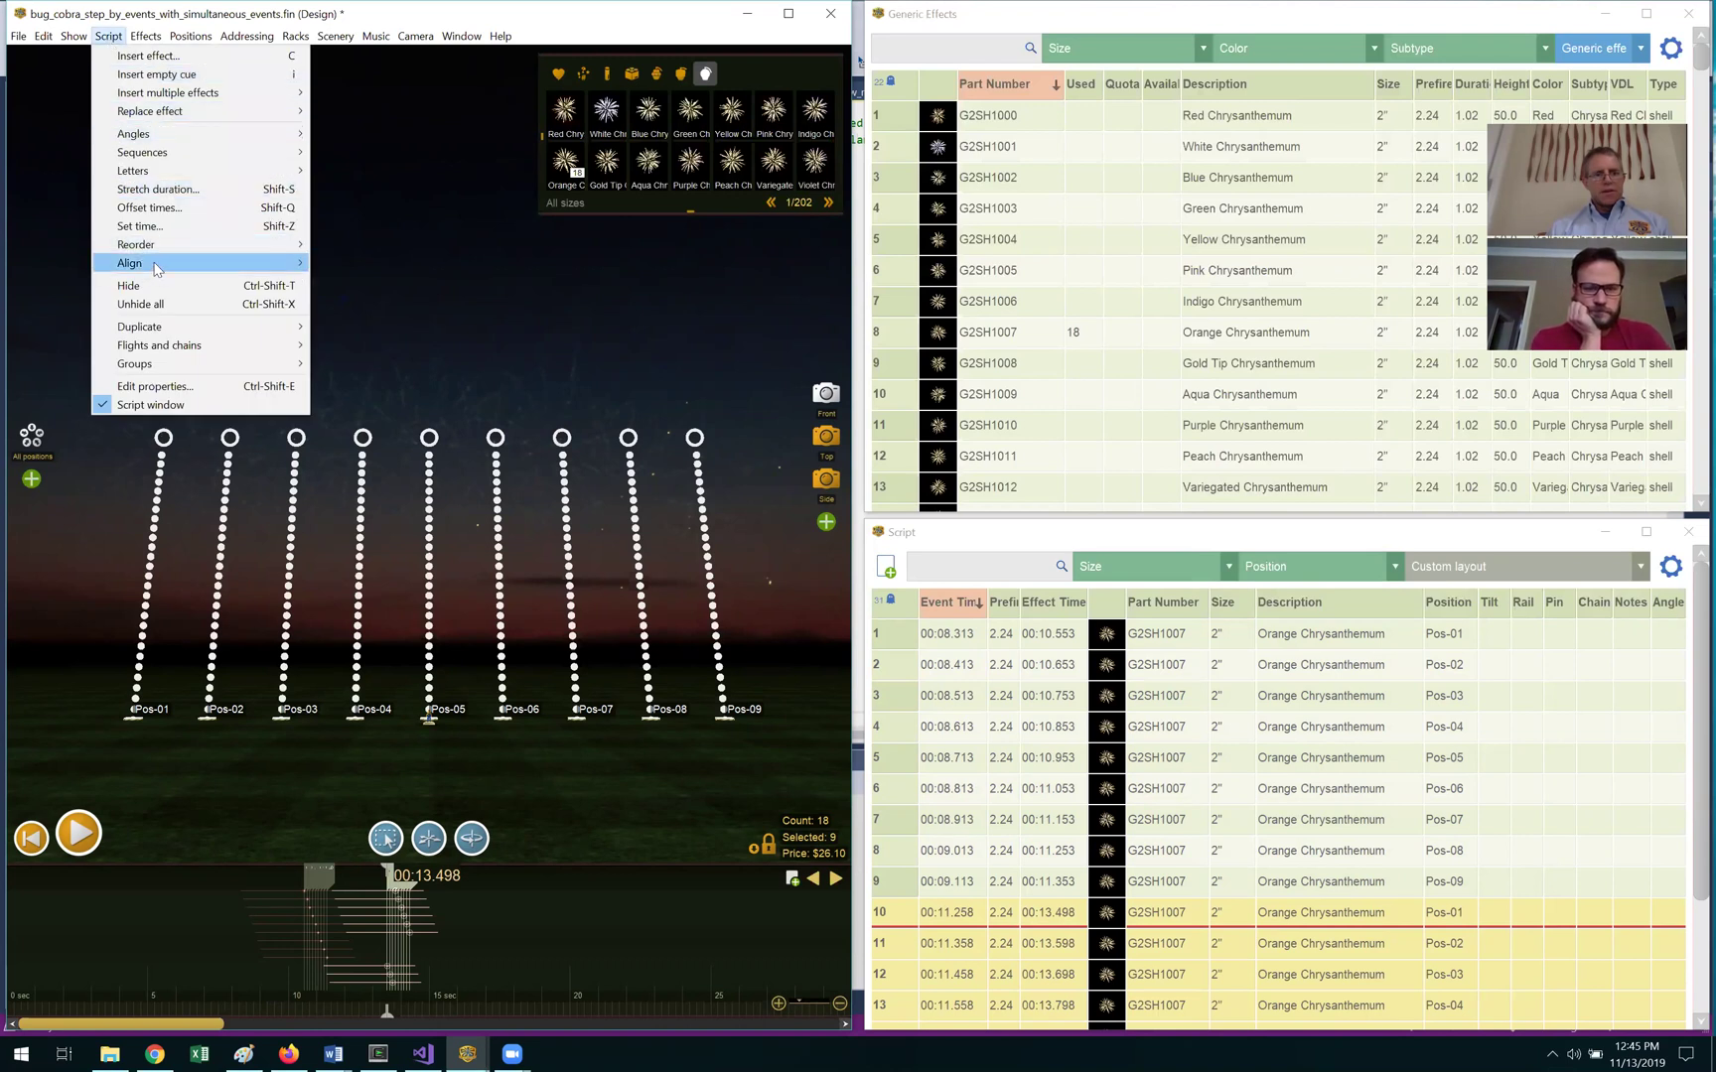
{"action": "mouse_move", "coordinate": [171, 252]}
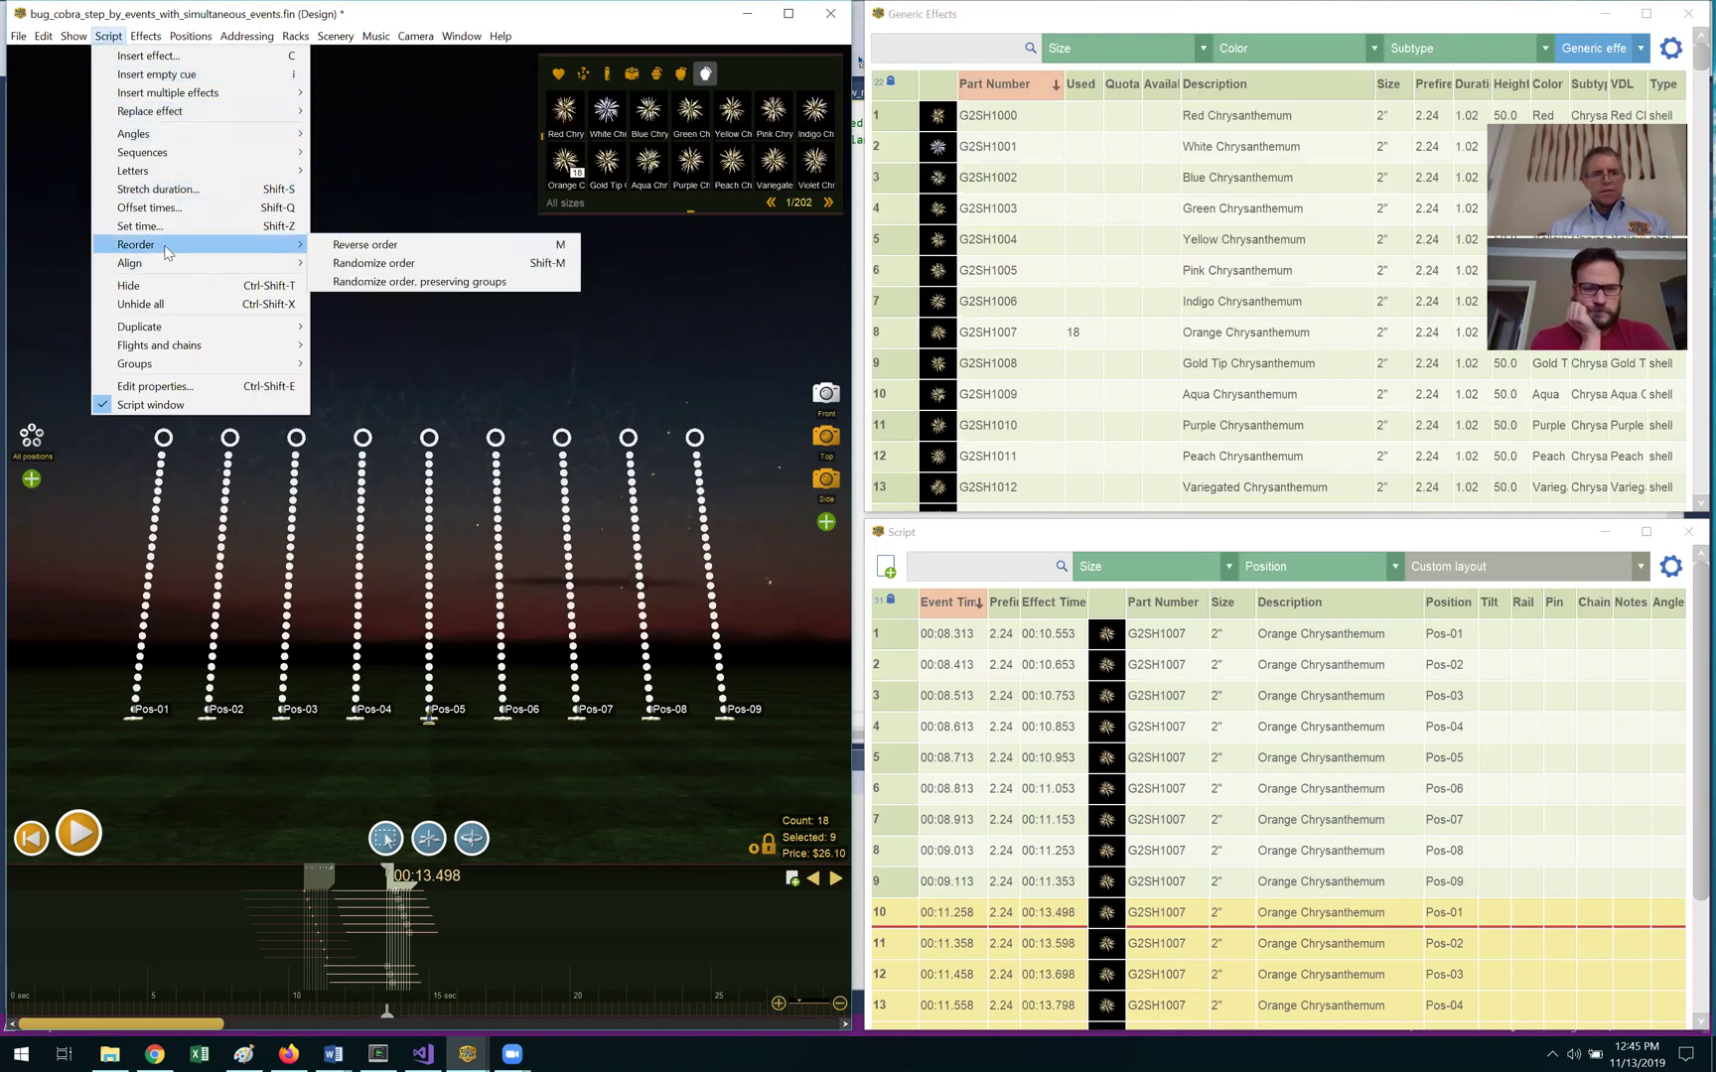
{"action": "left_click", "coordinate": [338, 245]}
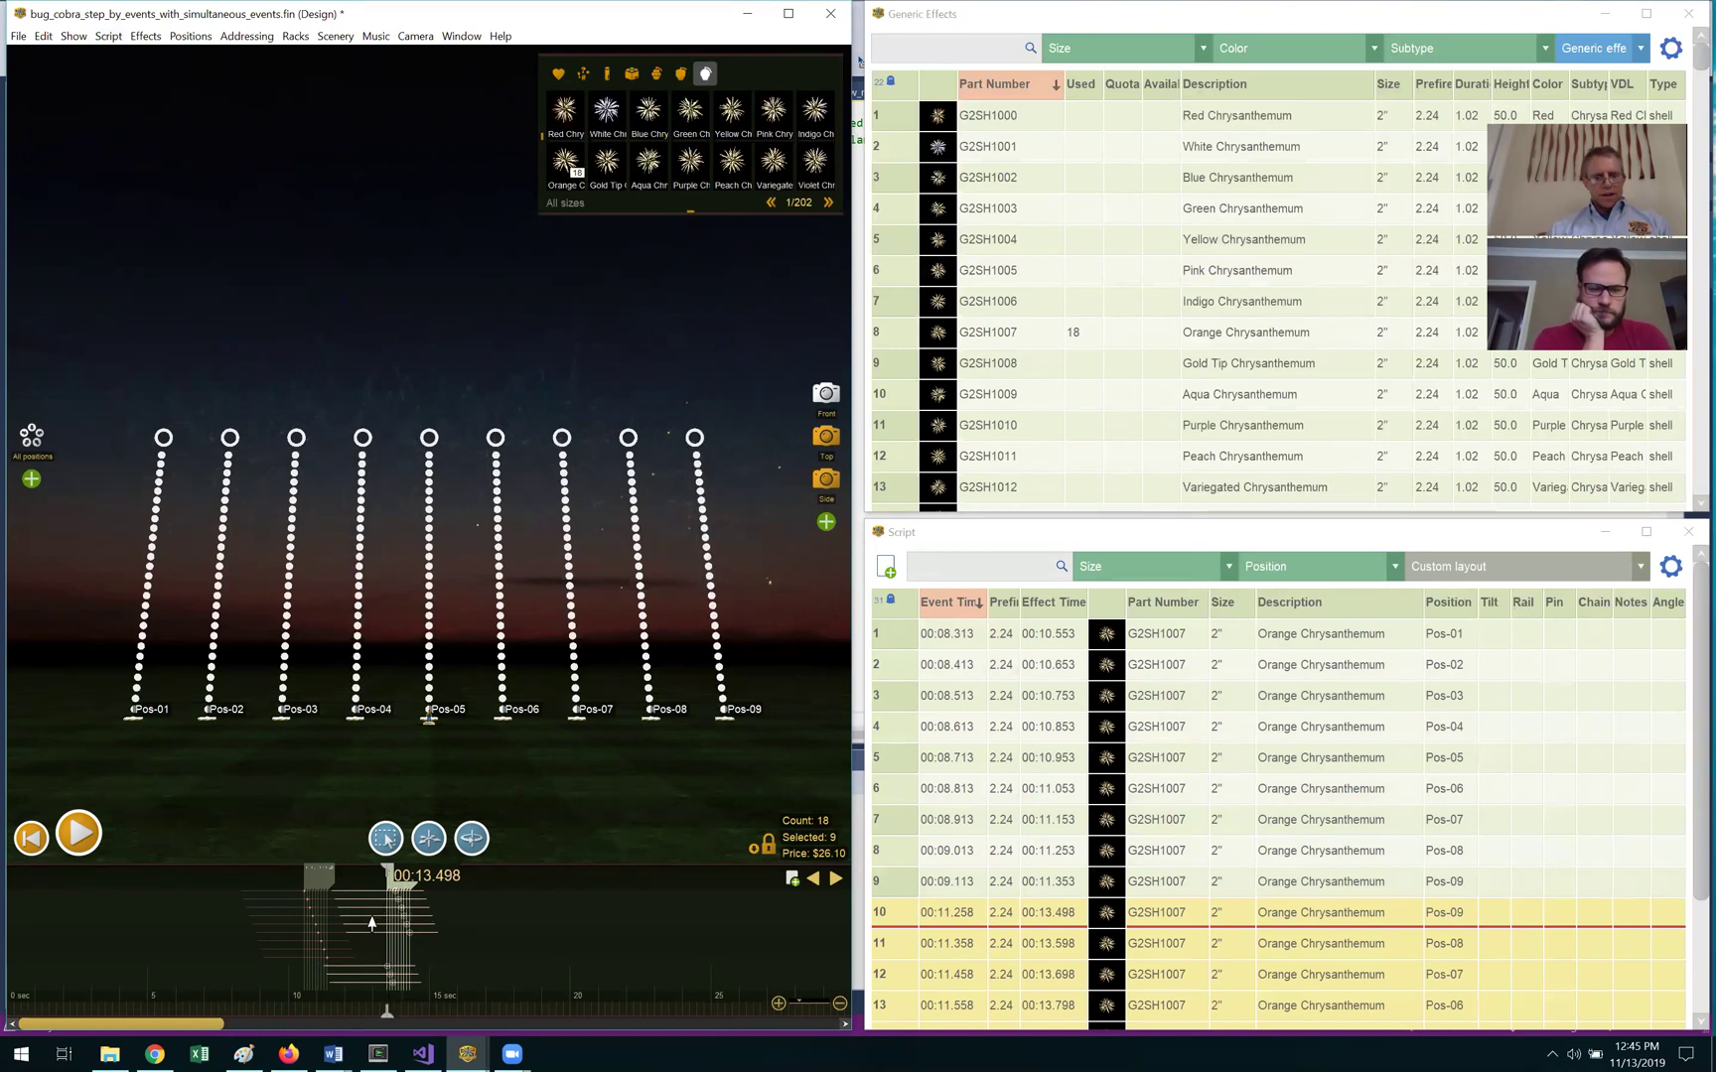
{"action": "left_click", "coordinate": [283, 1003]}
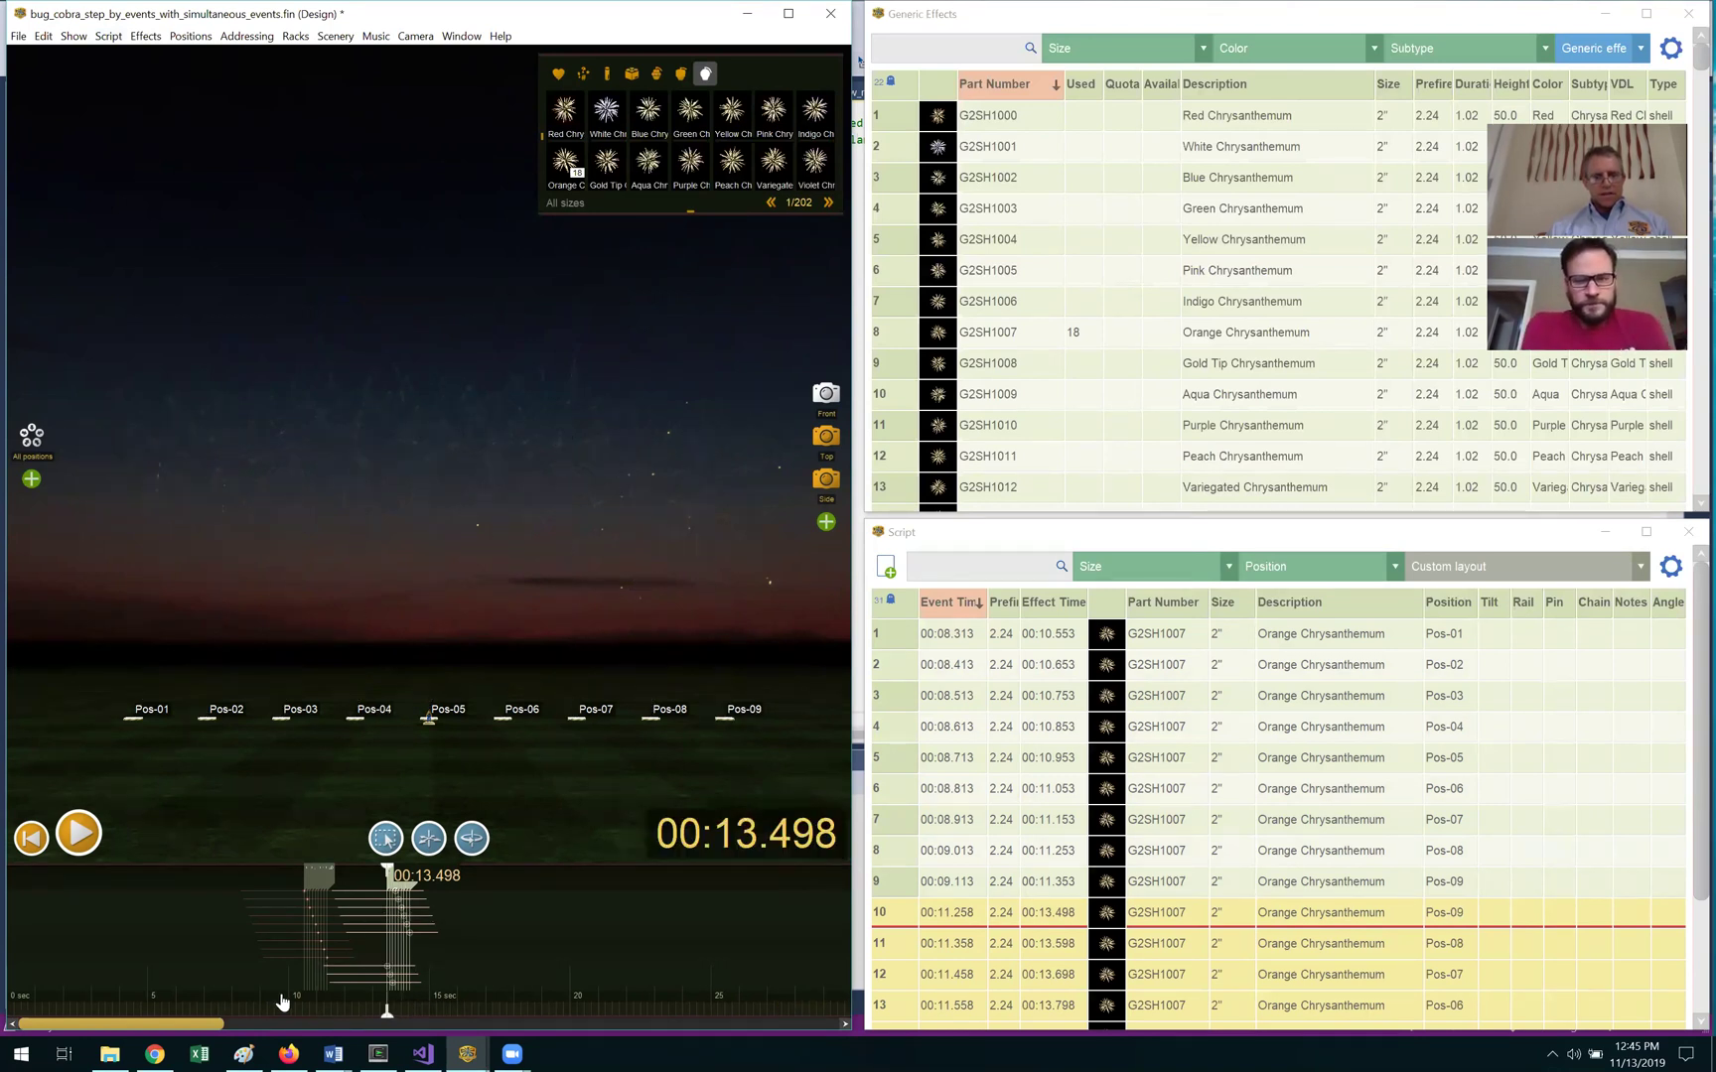
{"action": "left_click_drag", "start_coordinate": [283, 1002], "coordinate": [239, 1003]}
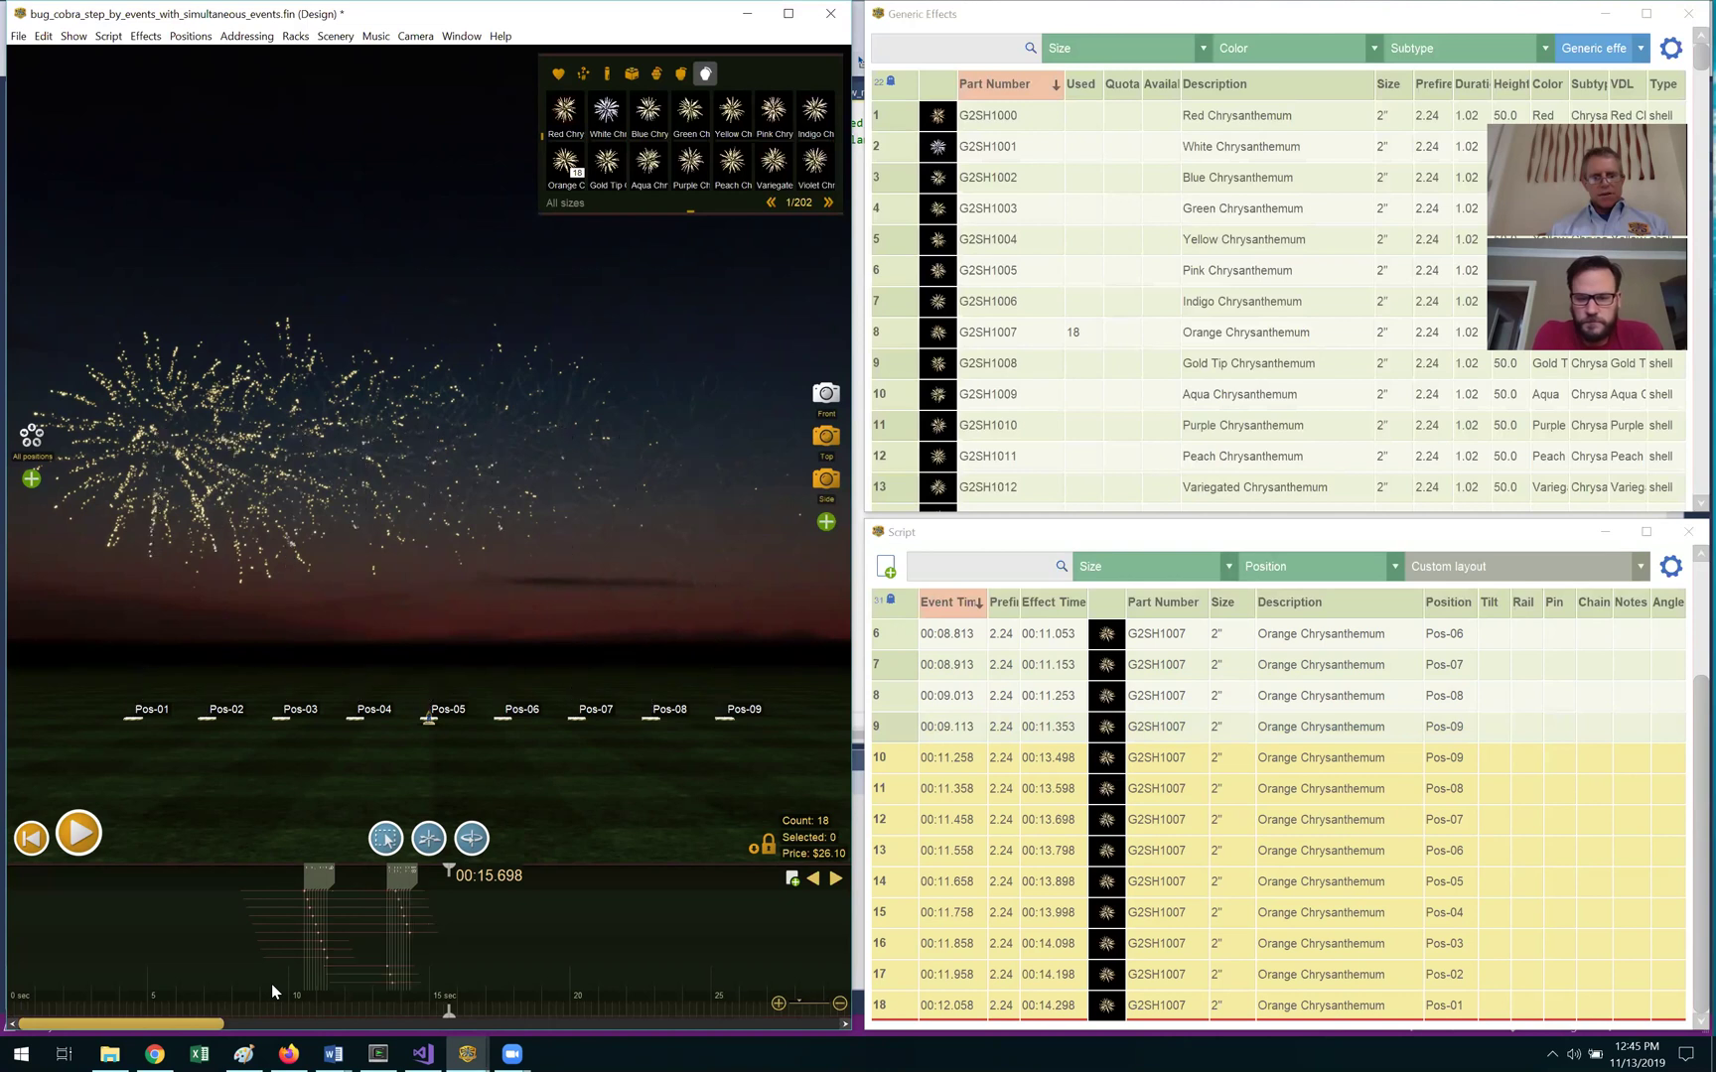
Select the first sequence and unhide the Track column in the script table.
{"action": "left_click", "coordinate": [280, 984]}
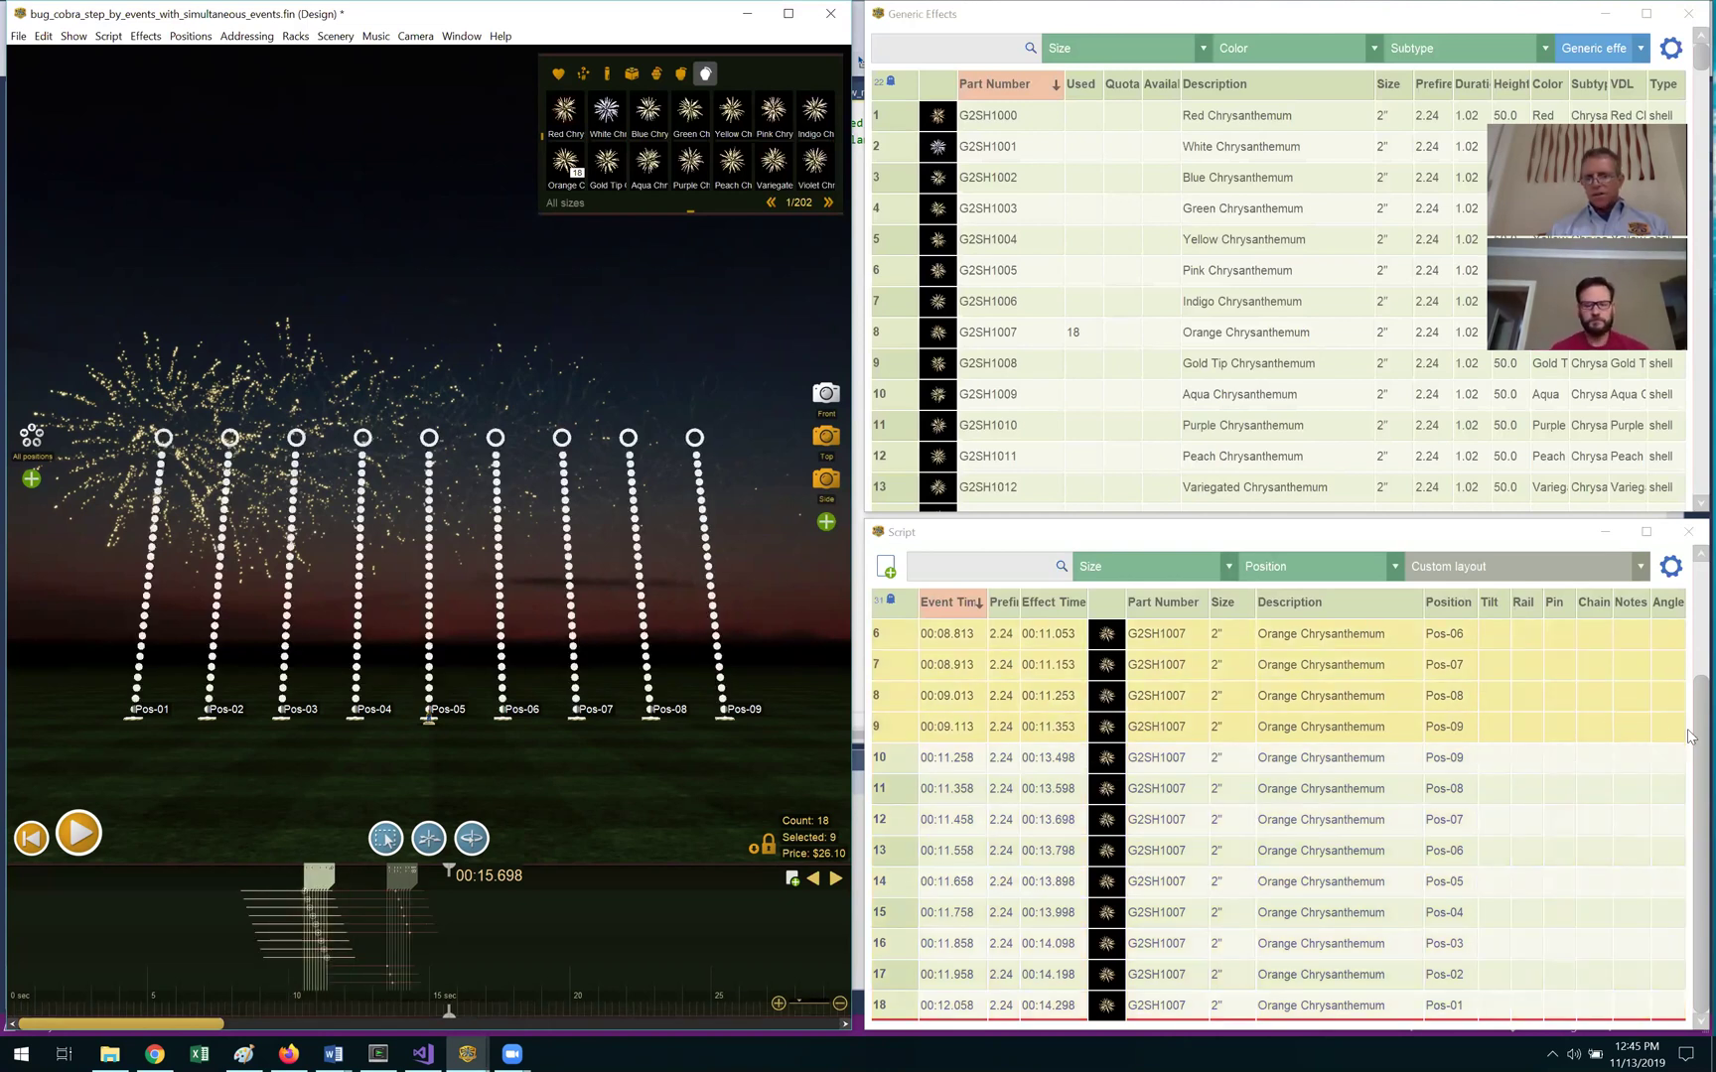
{"action": "scroll", "coordinate": [1687, 735], "scroll_direction": "up", "scroll_amount": 2}
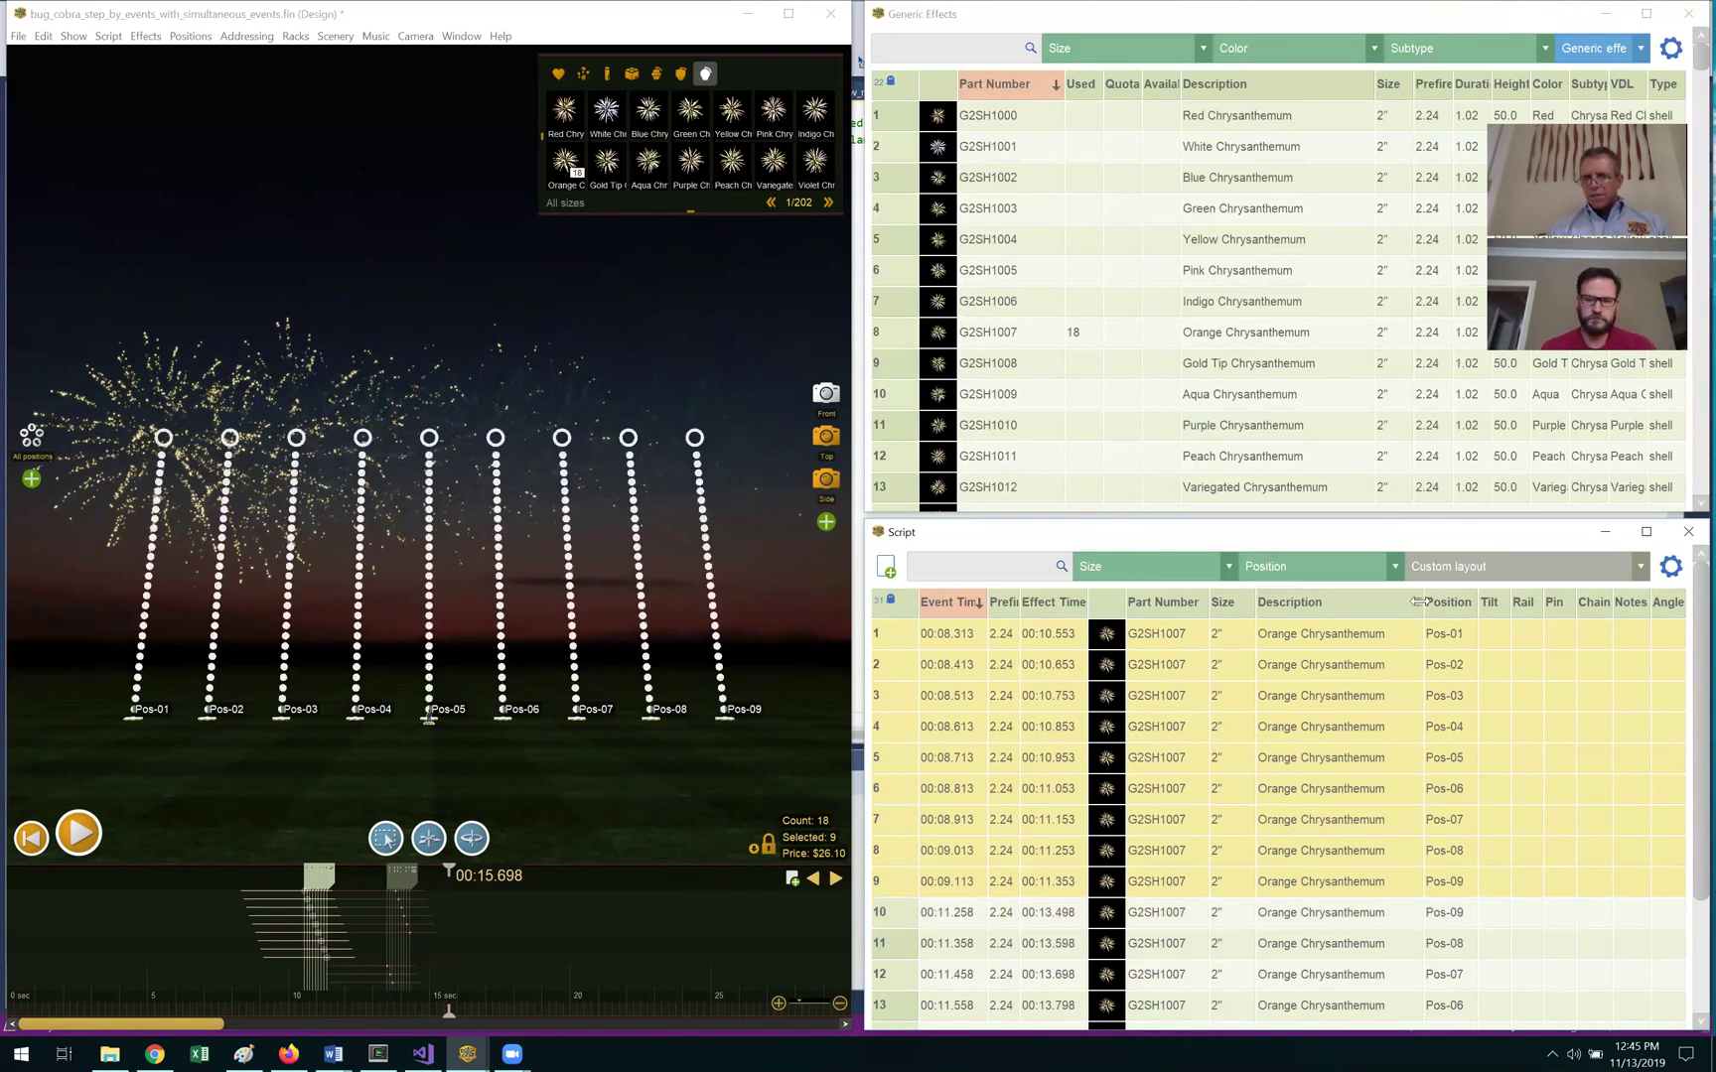
{"action": "left_click", "coordinate": [1672, 567]}
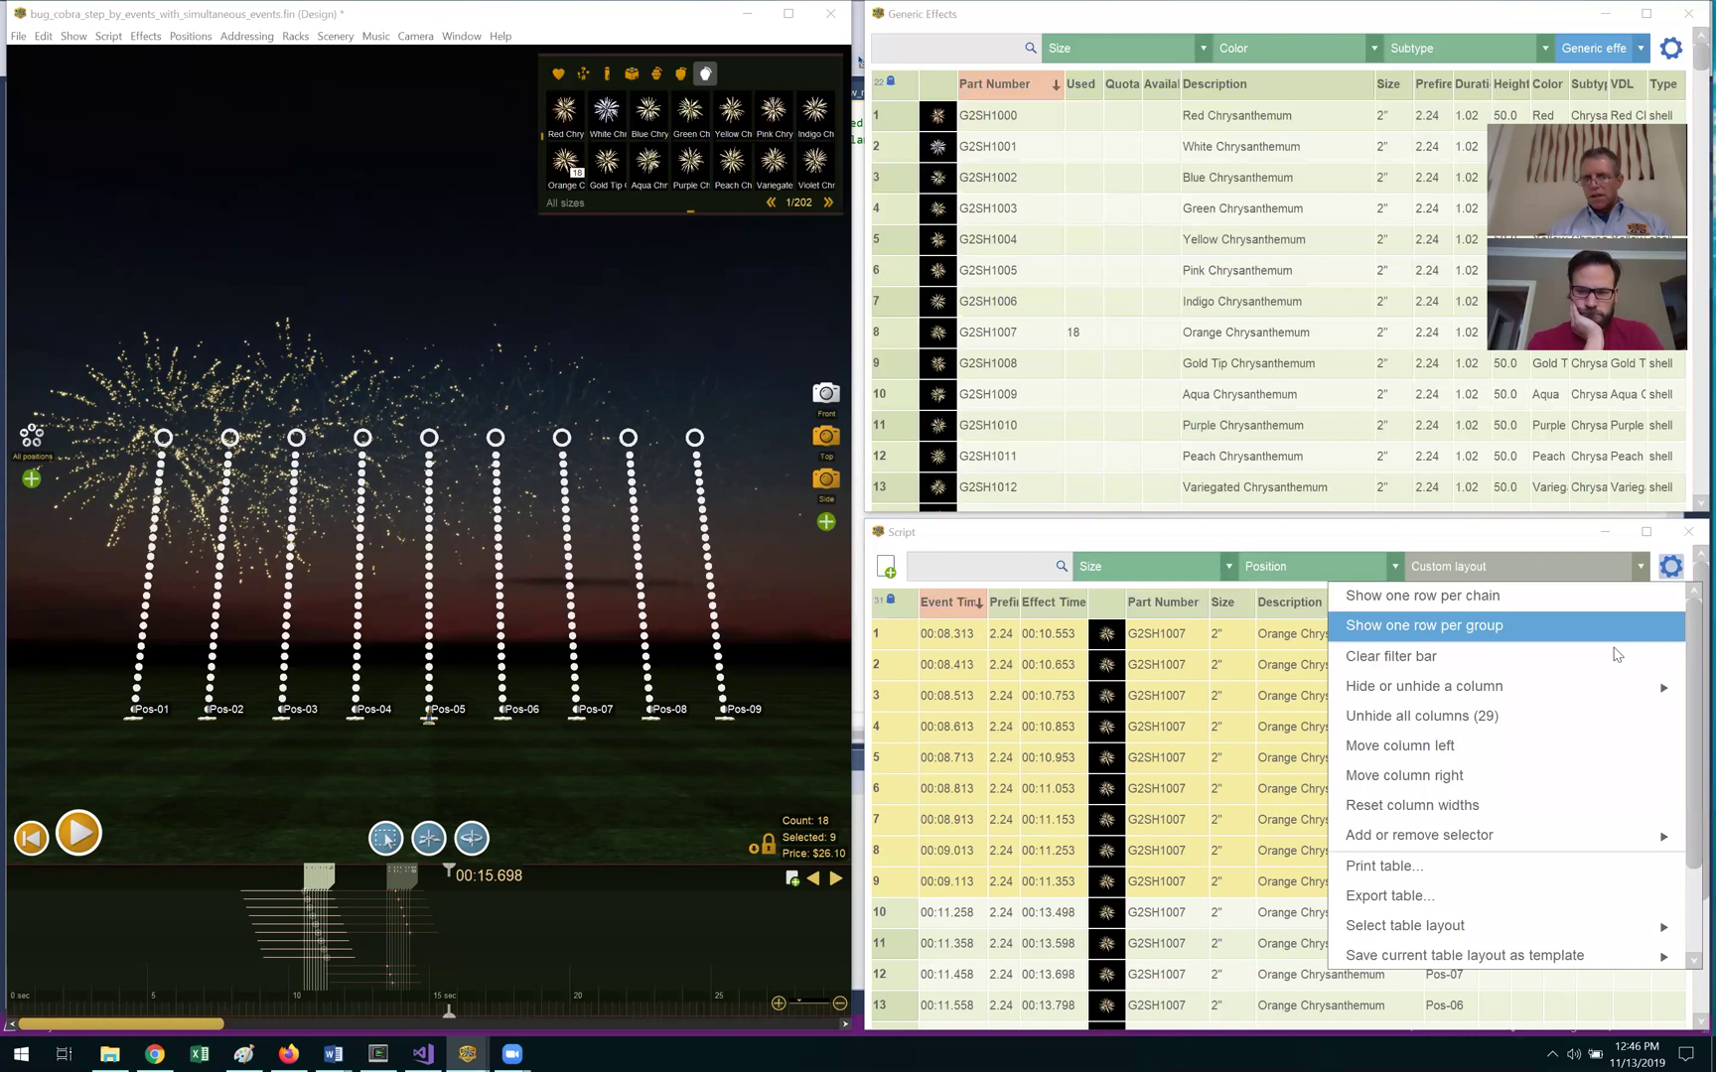
{"action": "mouse_move", "coordinate": [1581, 686]}
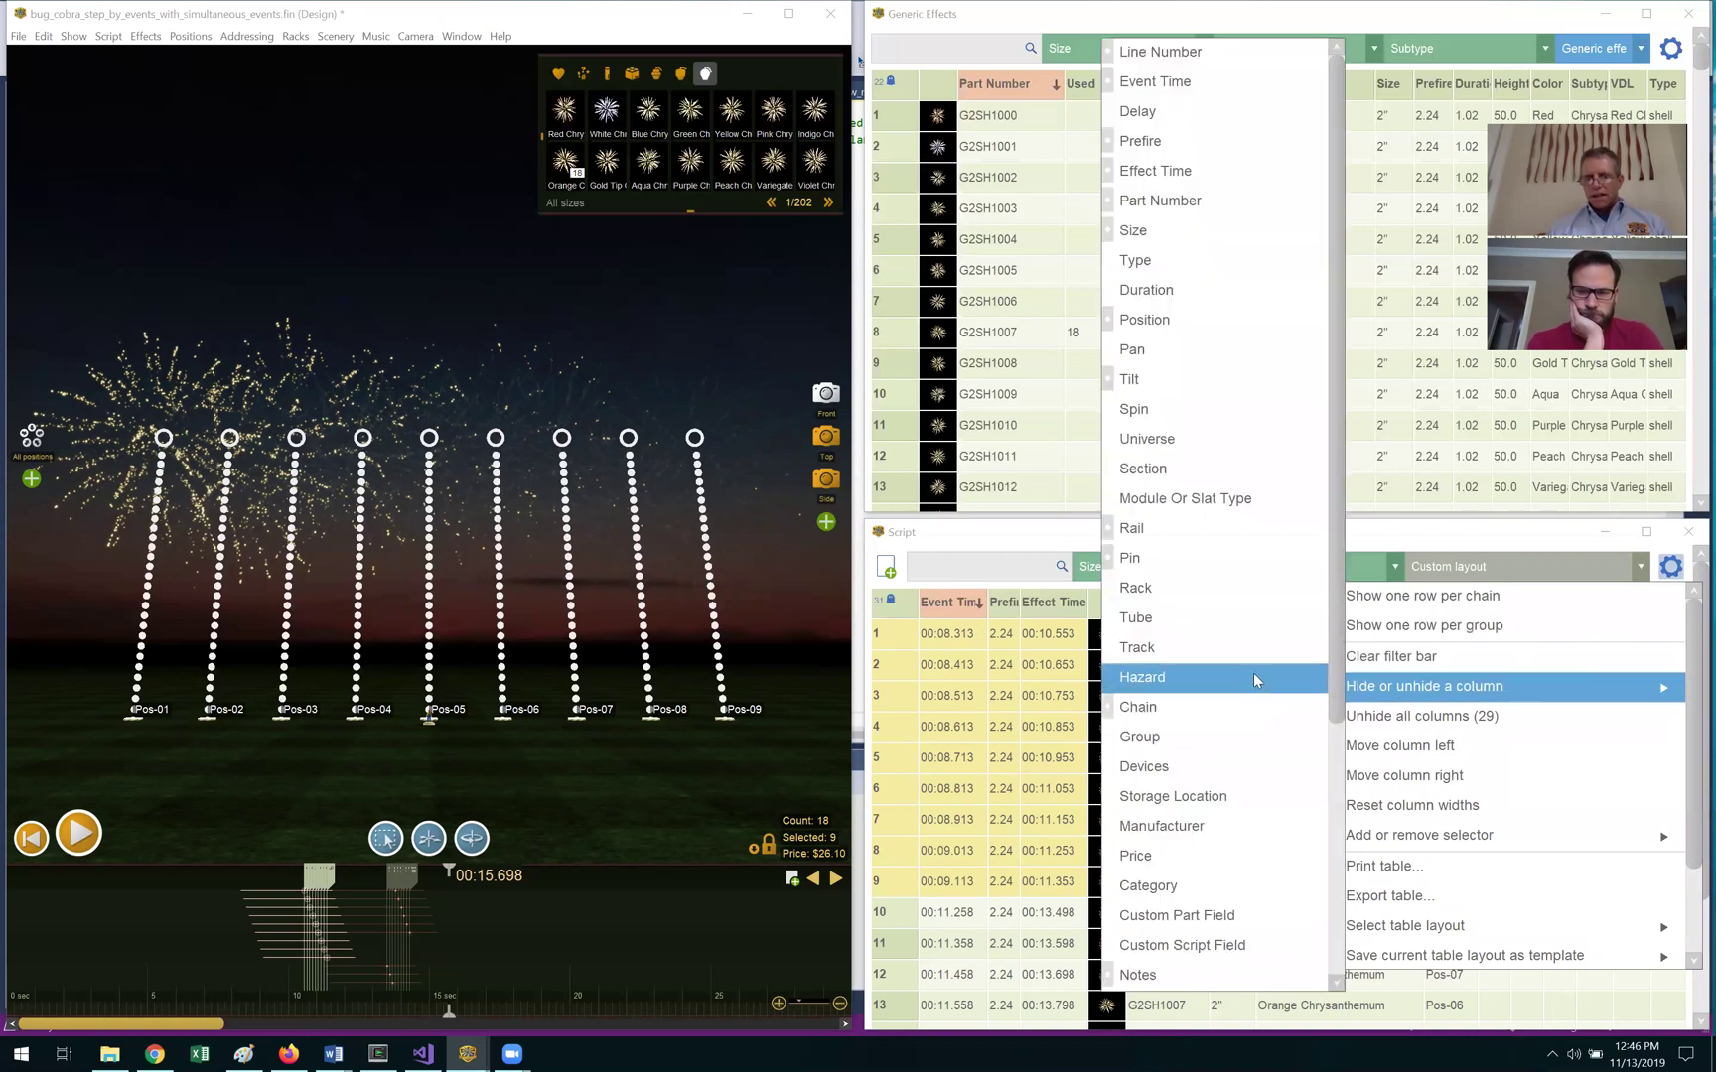
{"action": "left_click", "coordinate": [1251, 648]}
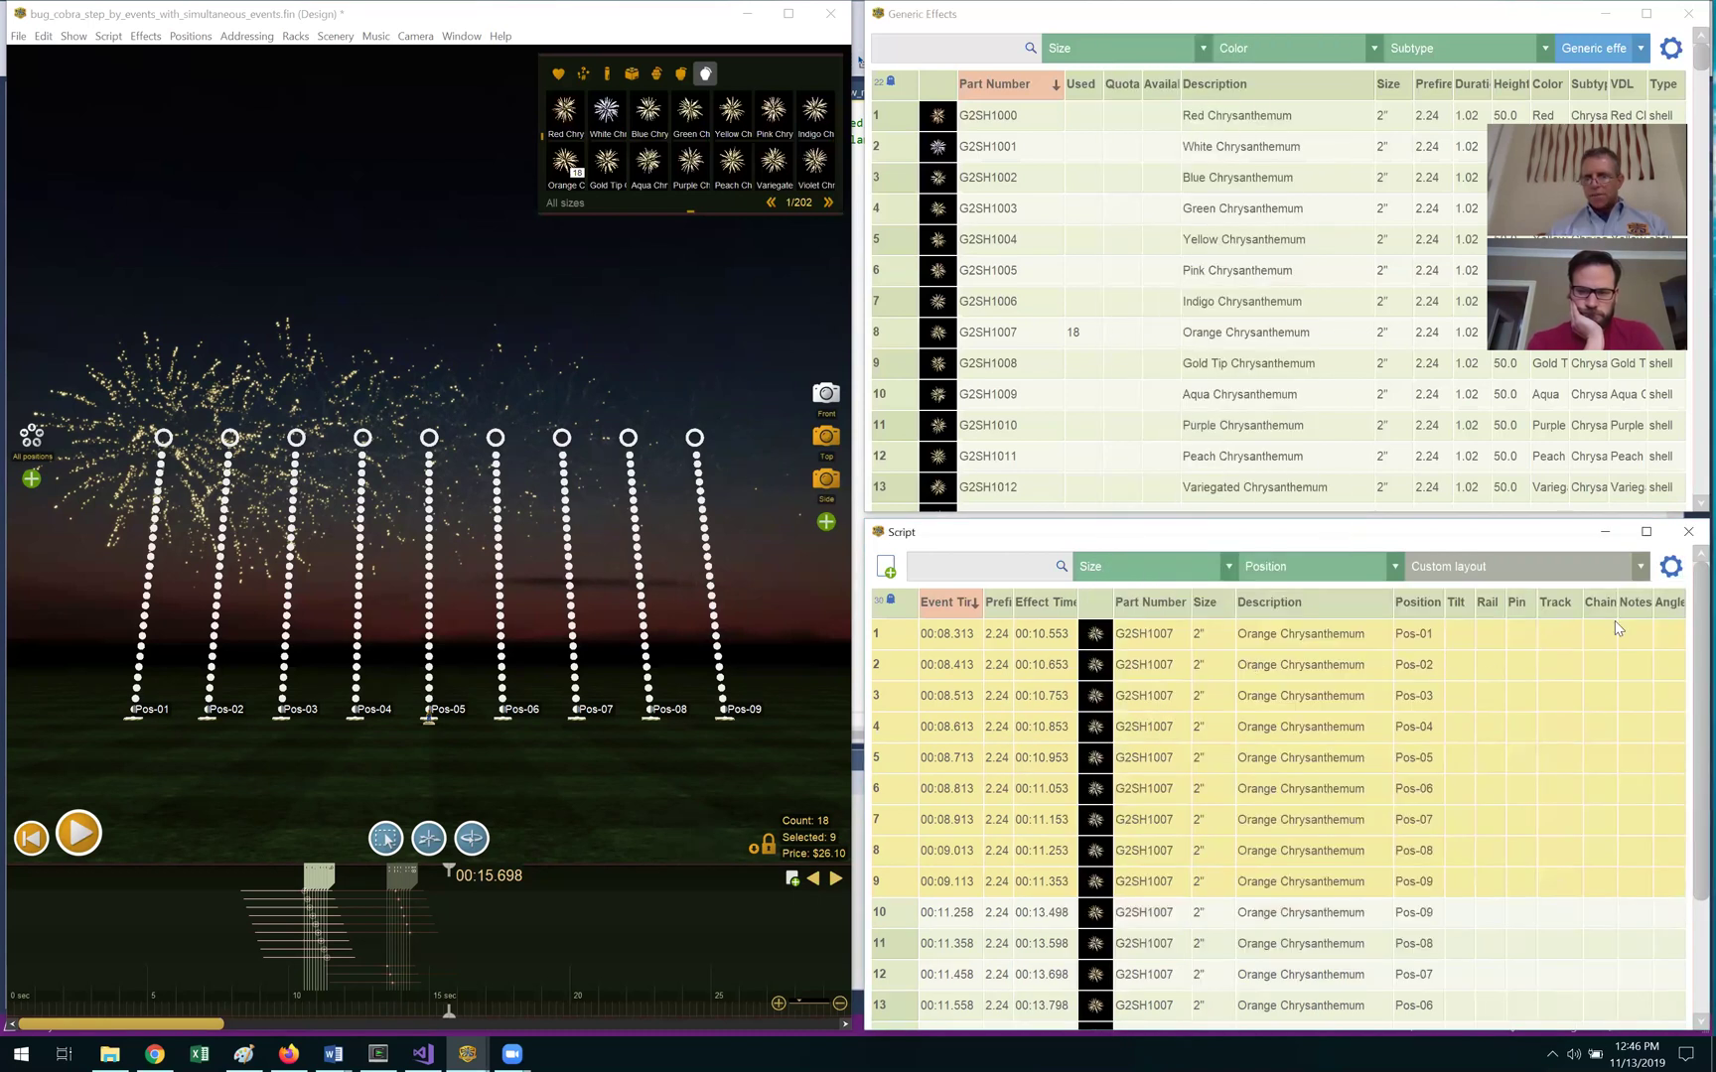
Set the track to 1 for all nine events of the first sequence, script rows 1 to 9.
{"action": "left_click_drag", "start_coordinate": [1552, 637], "coordinate": [1554, 697]}
{"action": "left_click", "coordinate": [1553, 638]}
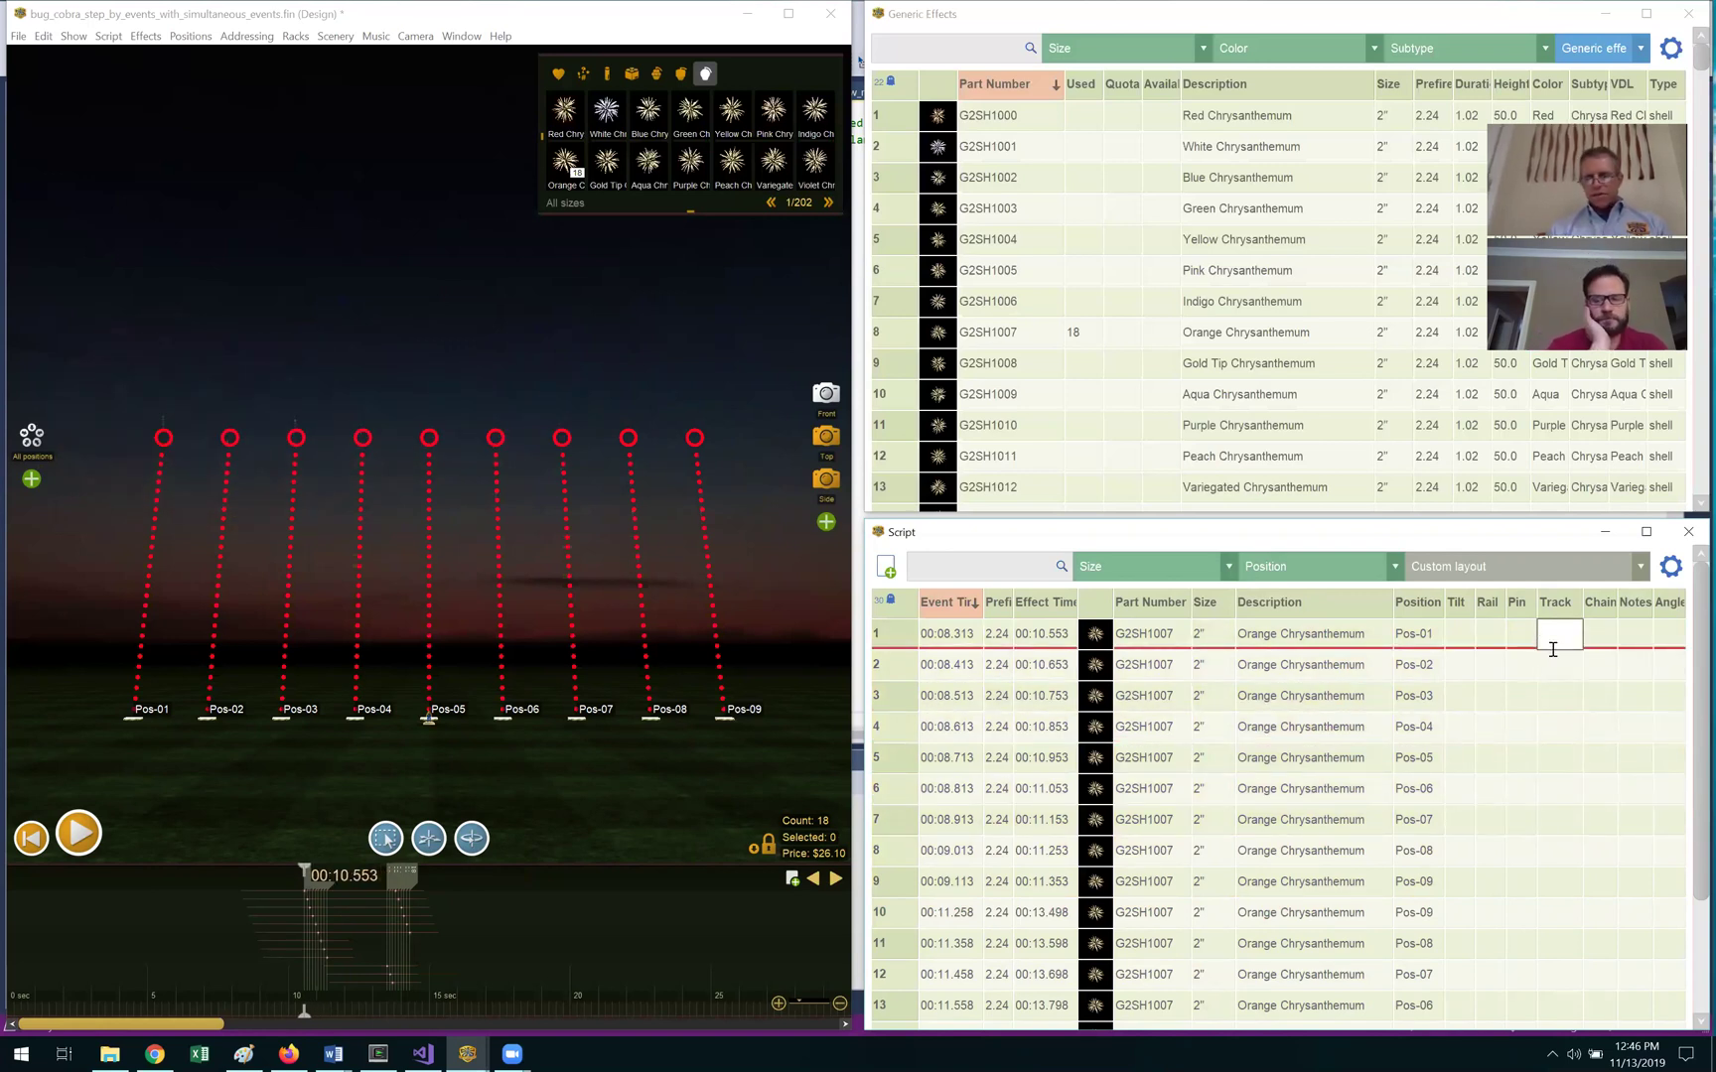
{"action": "type", "text": "1"}
{"action": "key", "text": "Return"}
{"action": "type", "text": "1"}
{"action": "key", "text": "Return"}
{"action": "key", "text": "Up"}
{"action": "key", "text": "Up"}
{"action": "key", "text": "shift+Down"}
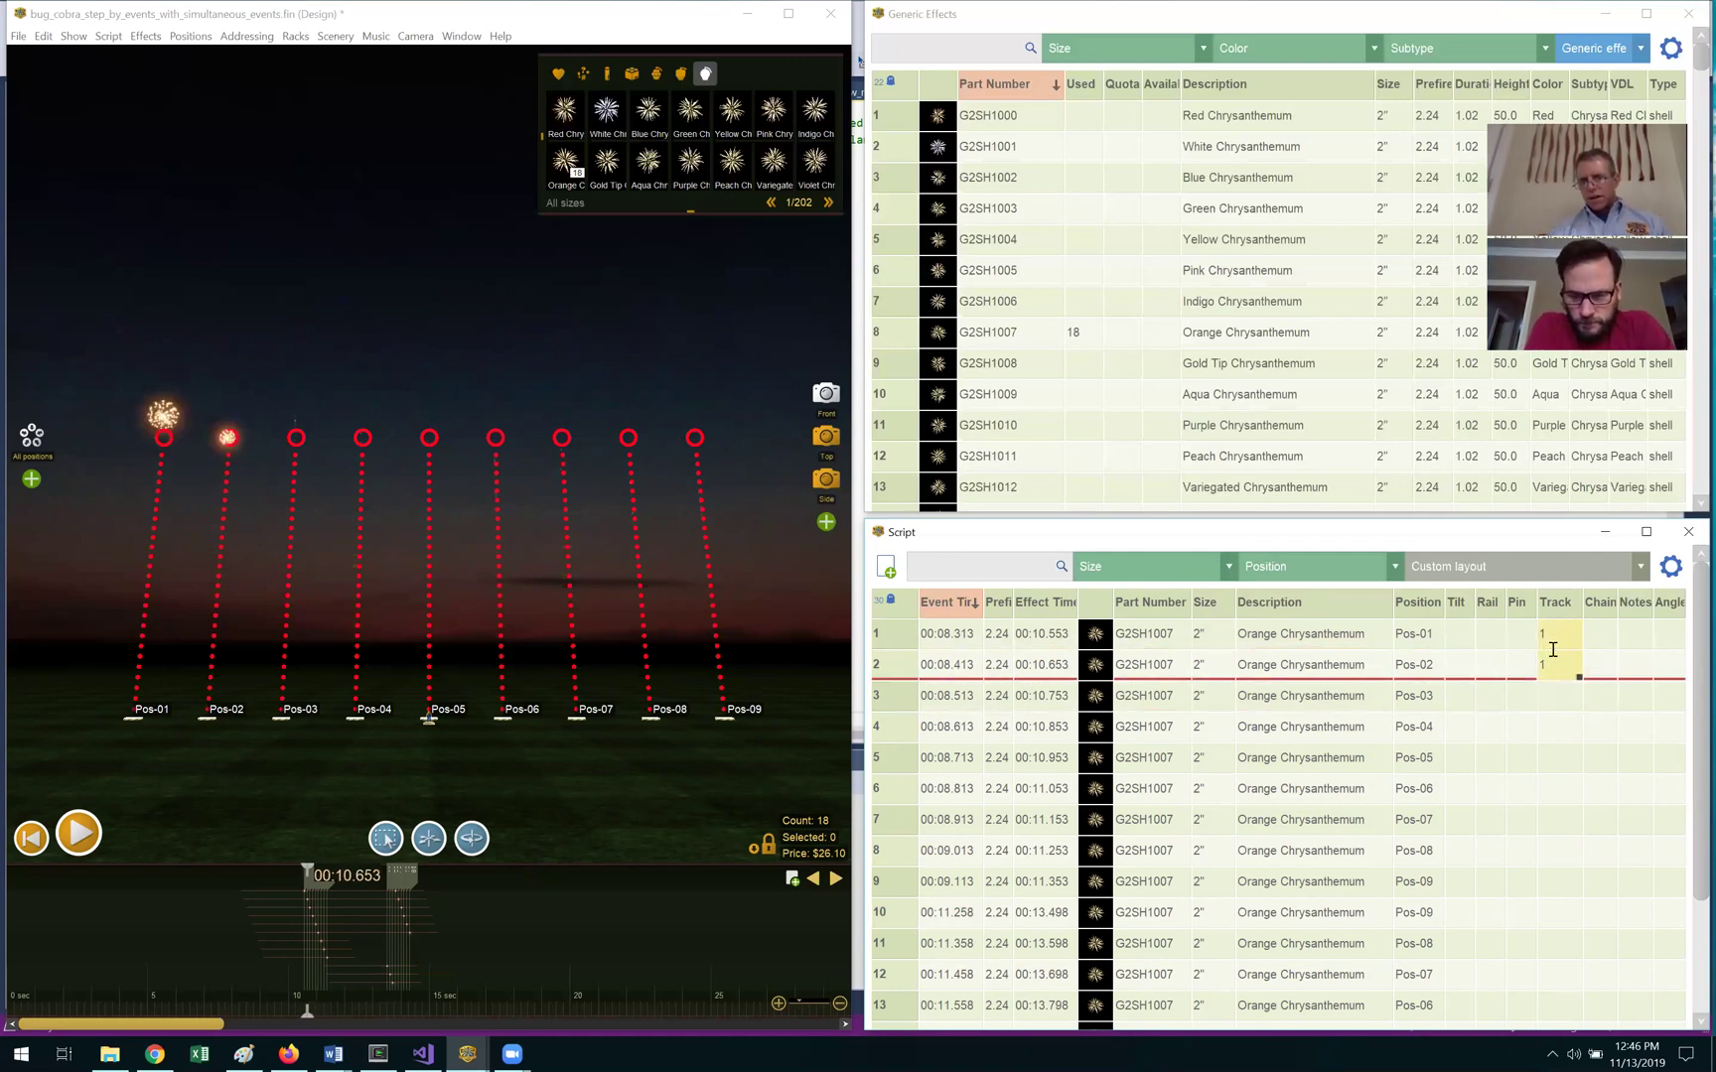
{"action": "key", "text": "Down"}
{"action": "key", "text": "shift+Down"}
{"action": "key", "text": "shift+Down"}
{"action": "key", "text": "shift+Down"}
{"action": "key", "text": "shift+Down"}
{"action": "key", "text": "shift+Down"}
{"action": "key", "text": "shift+Down"}
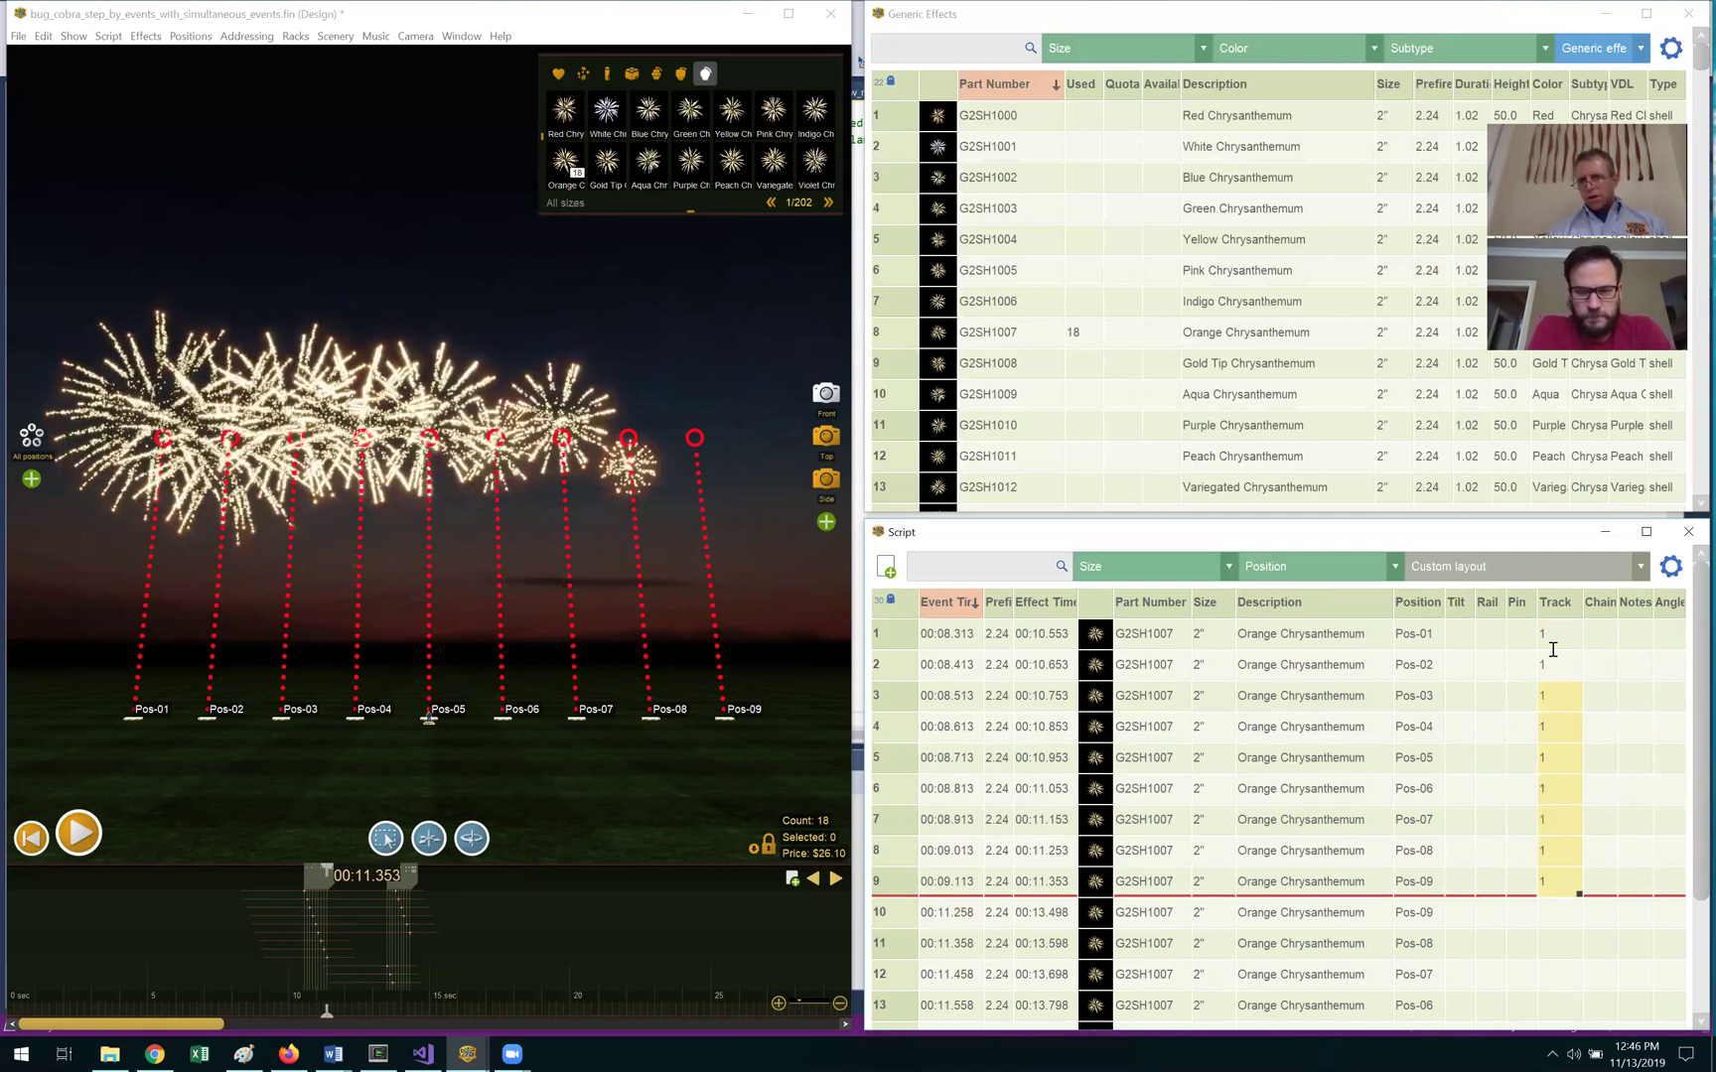
Set the track to 2 for all nine events of the reversed sequence, script rows 10 to 18.
{"action": "left_click", "coordinate": [1556, 924]}
{"action": "type", "text": "2"}
{"action": "key", "text": "Return"}
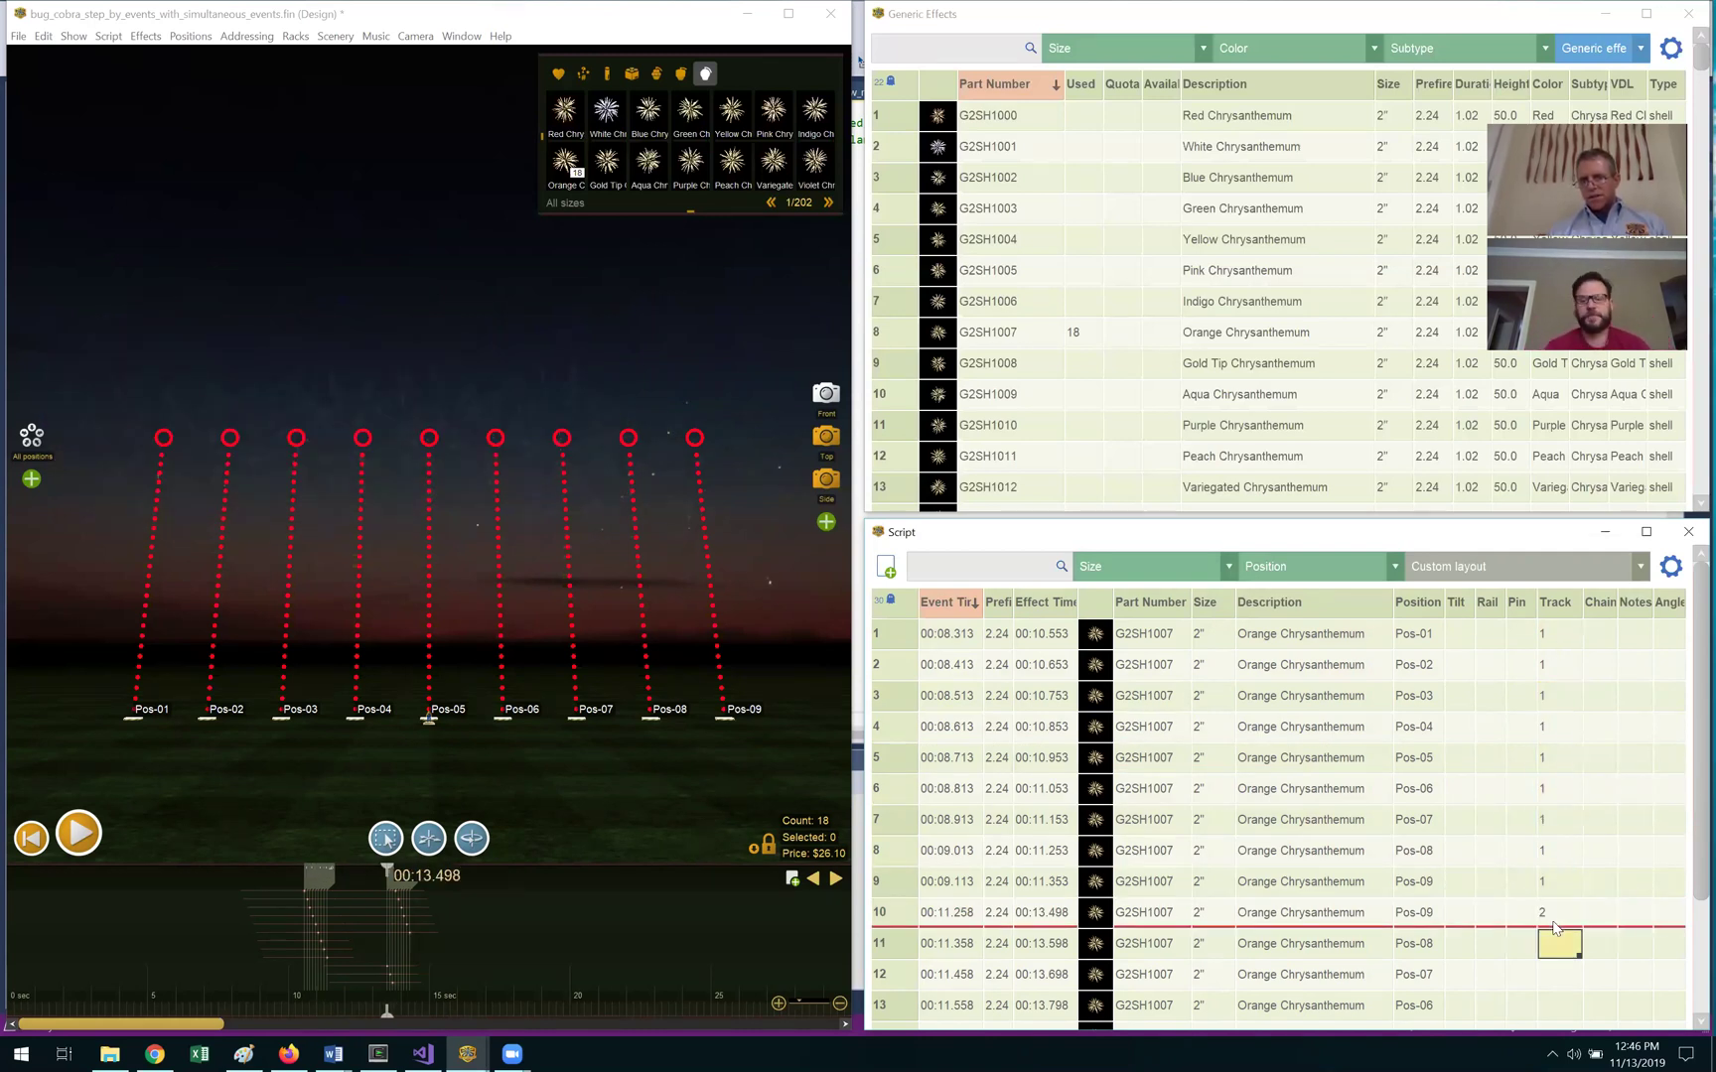
{"action": "key", "text": "shift+Down"}
{"action": "key", "text": "shift+Down"}
{"action": "key", "text": "shift+Down"}
{"action": "key", "text": "shift+Down"}
{"action": "key", "text": "shift+Down"}
{"action": "key", "text": "shift+Down"}
{"action": "key", "text": "shift+Down"}
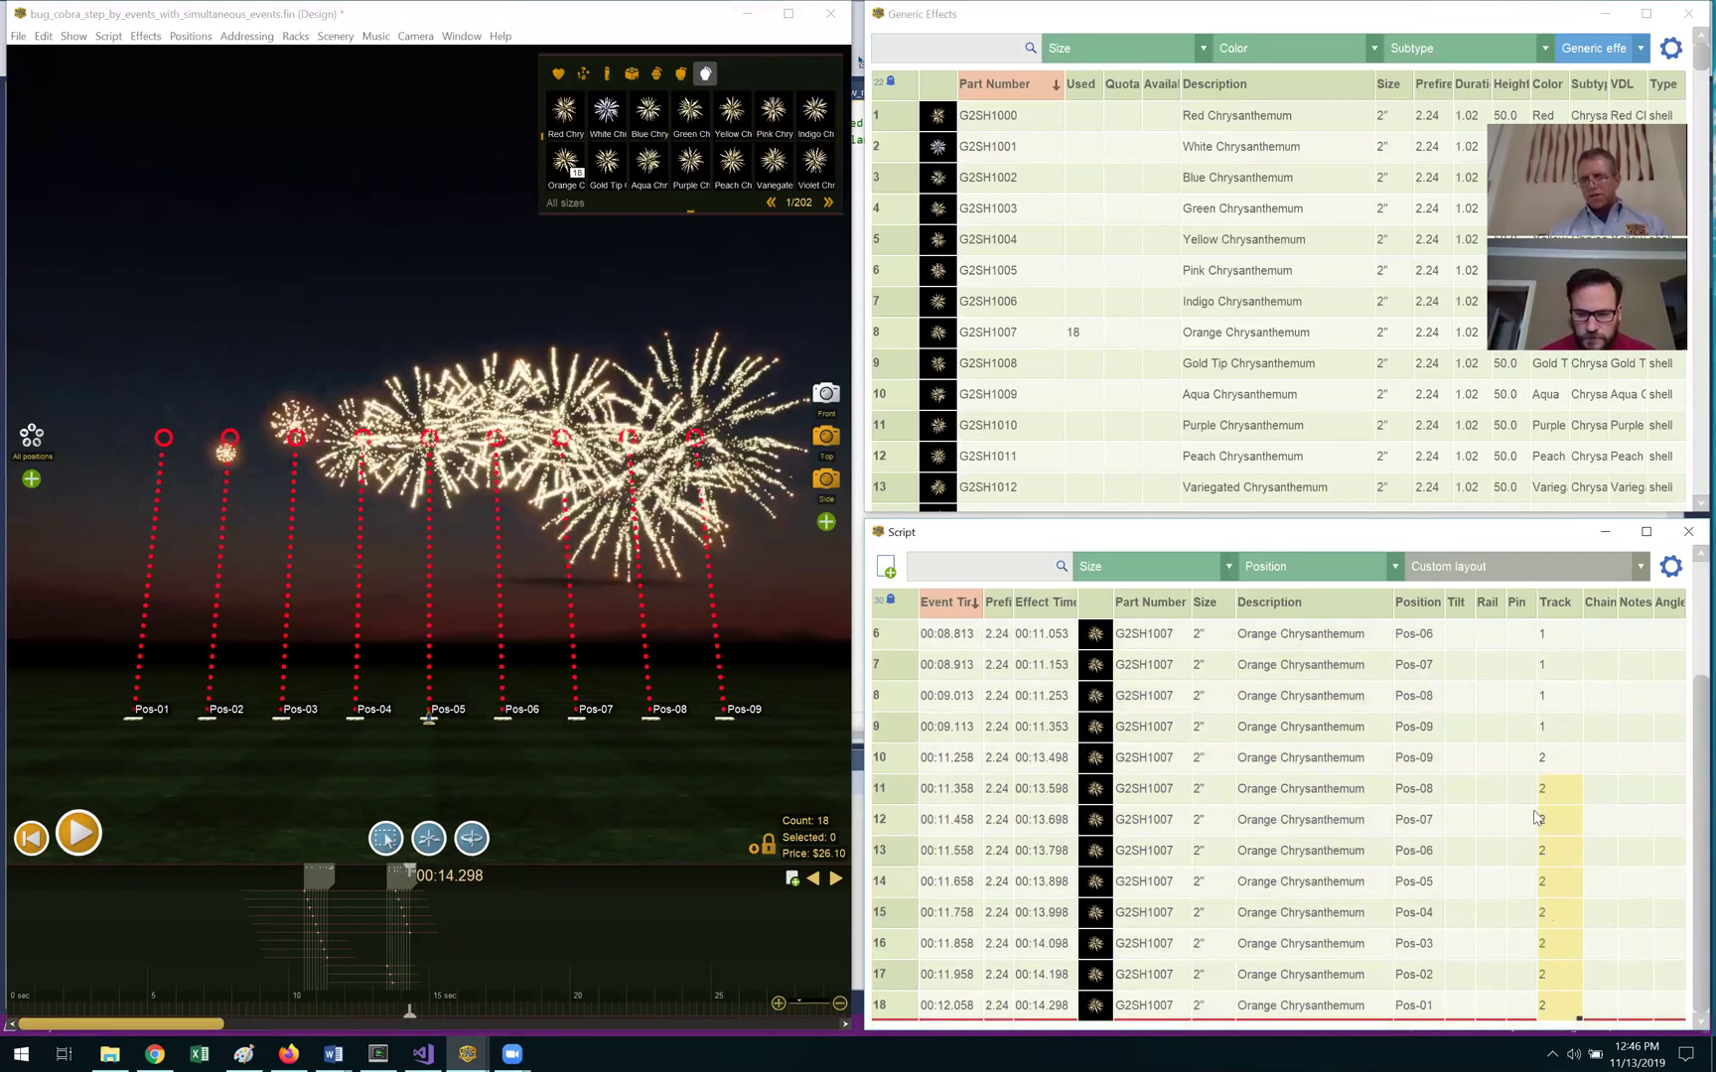
{"action": "type", "text": "2"}
{"action": "key", "text": "Return"}
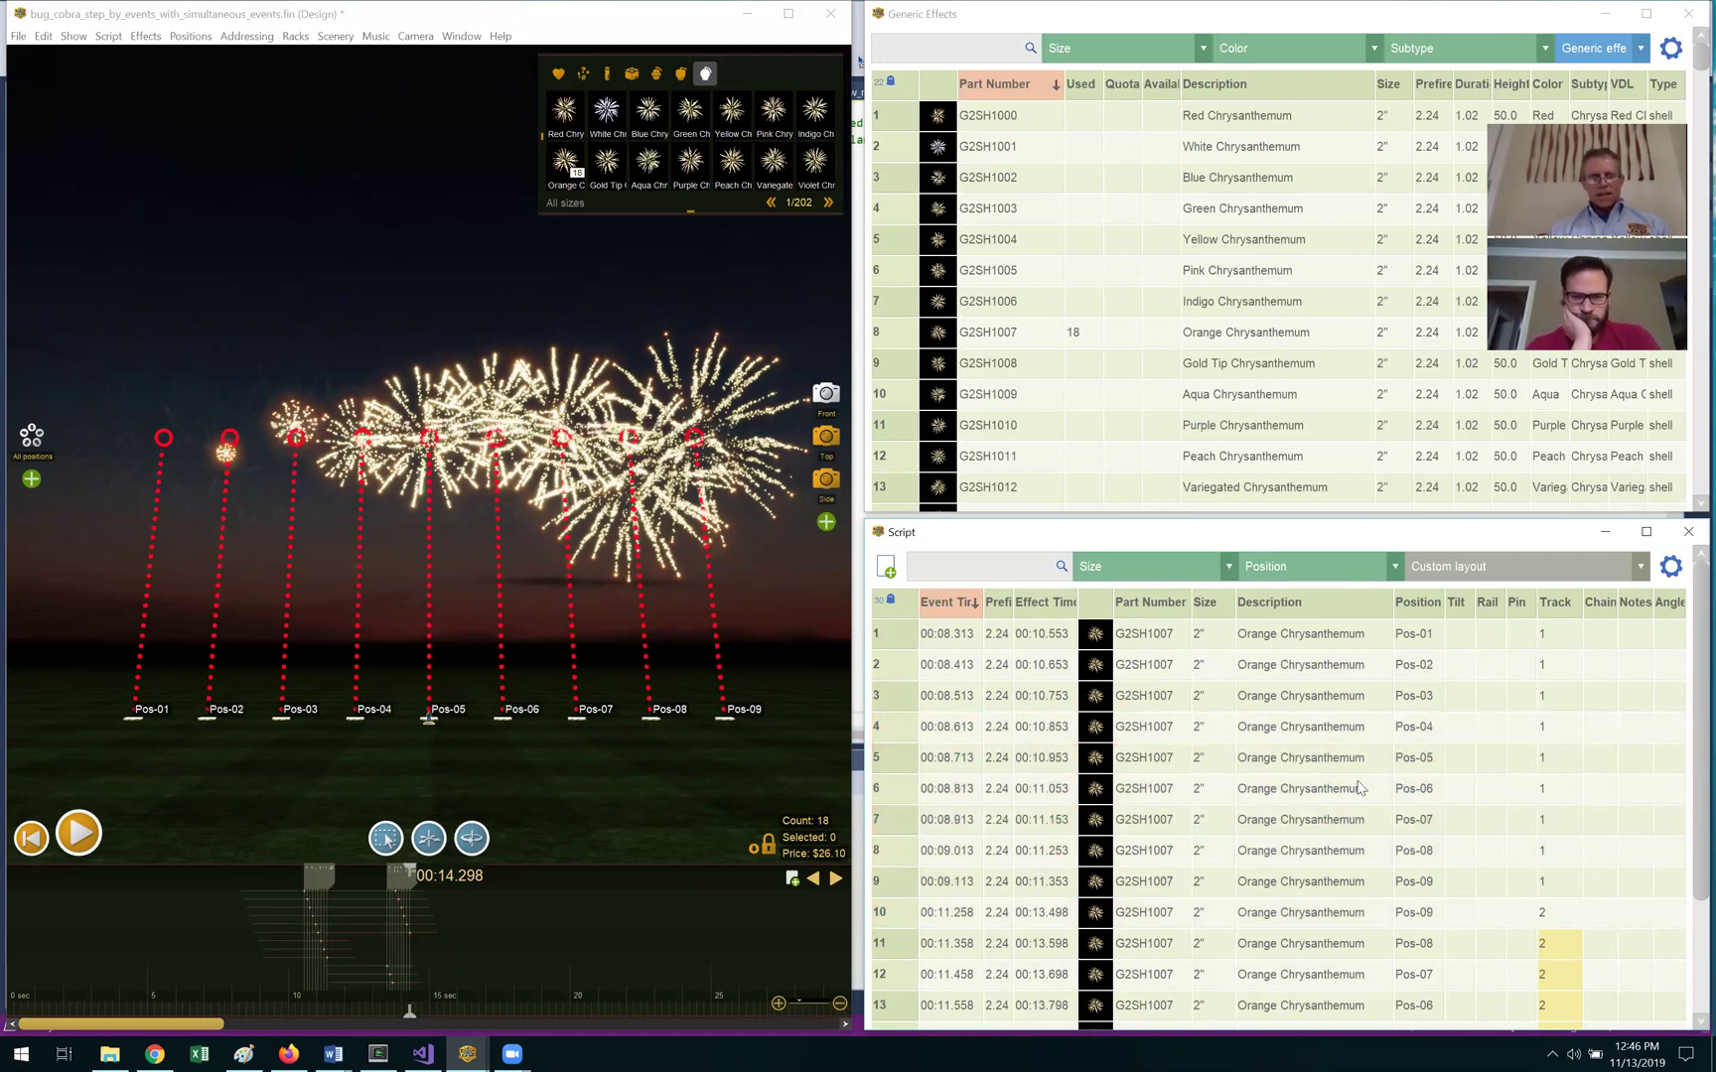
Address the show for the Cobra firing system with the COBRA v5.0 Separate Scripts By Tracks module type.
{"action": "left_click_drag", "start_coordinate": [1499, 638], "coordinate": [1525, 1028]}
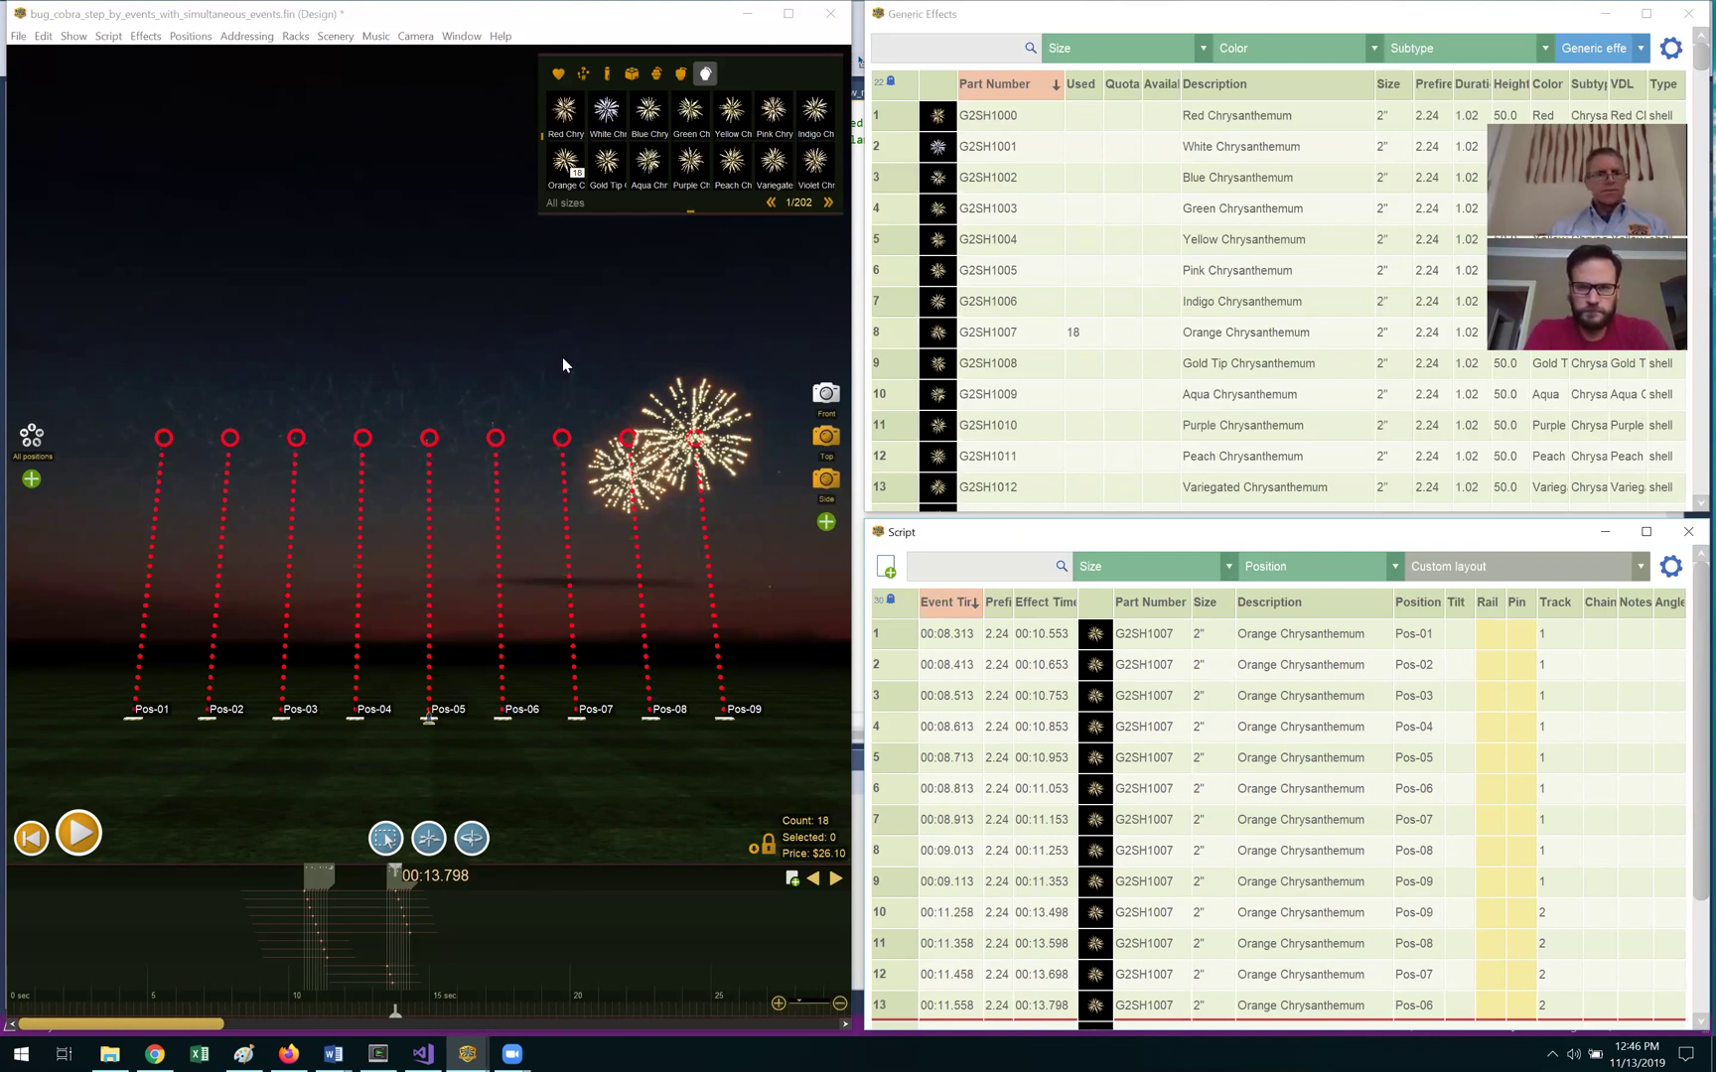
{"action": "left_click", "coordinate": [1022, 669]}
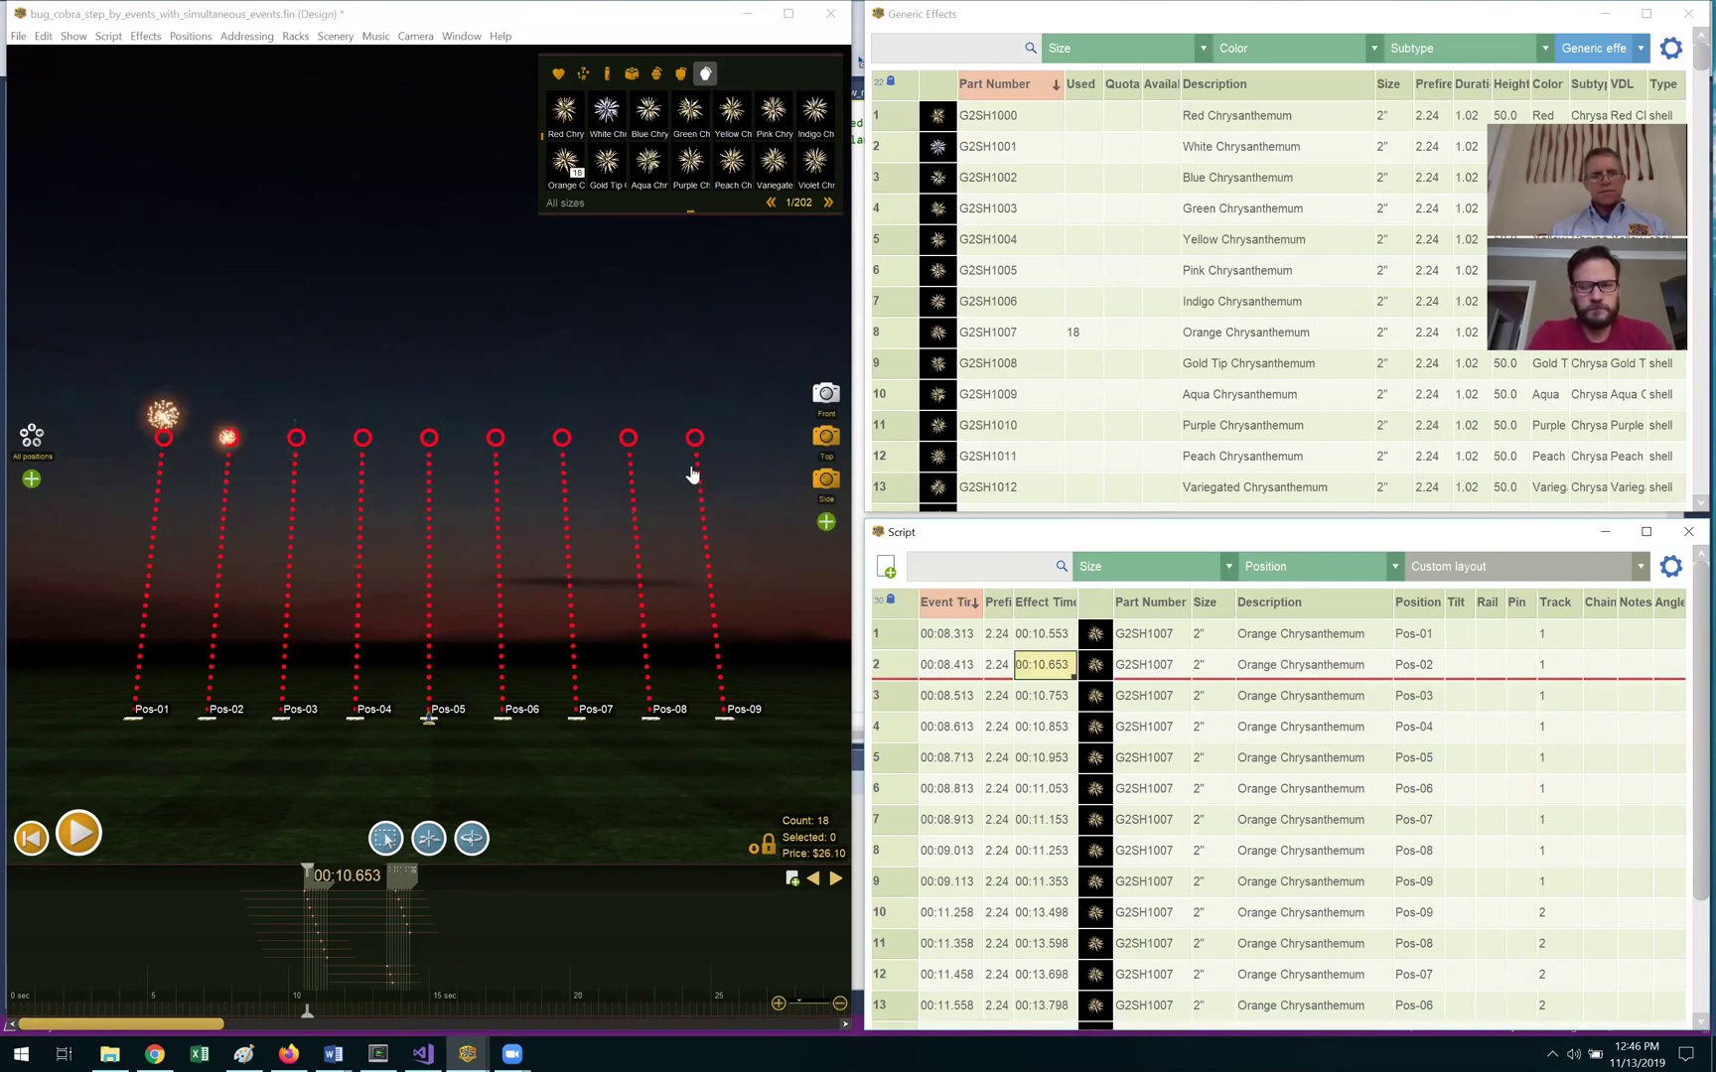
{"action": "left_click", "coordinate": [236, 38]}
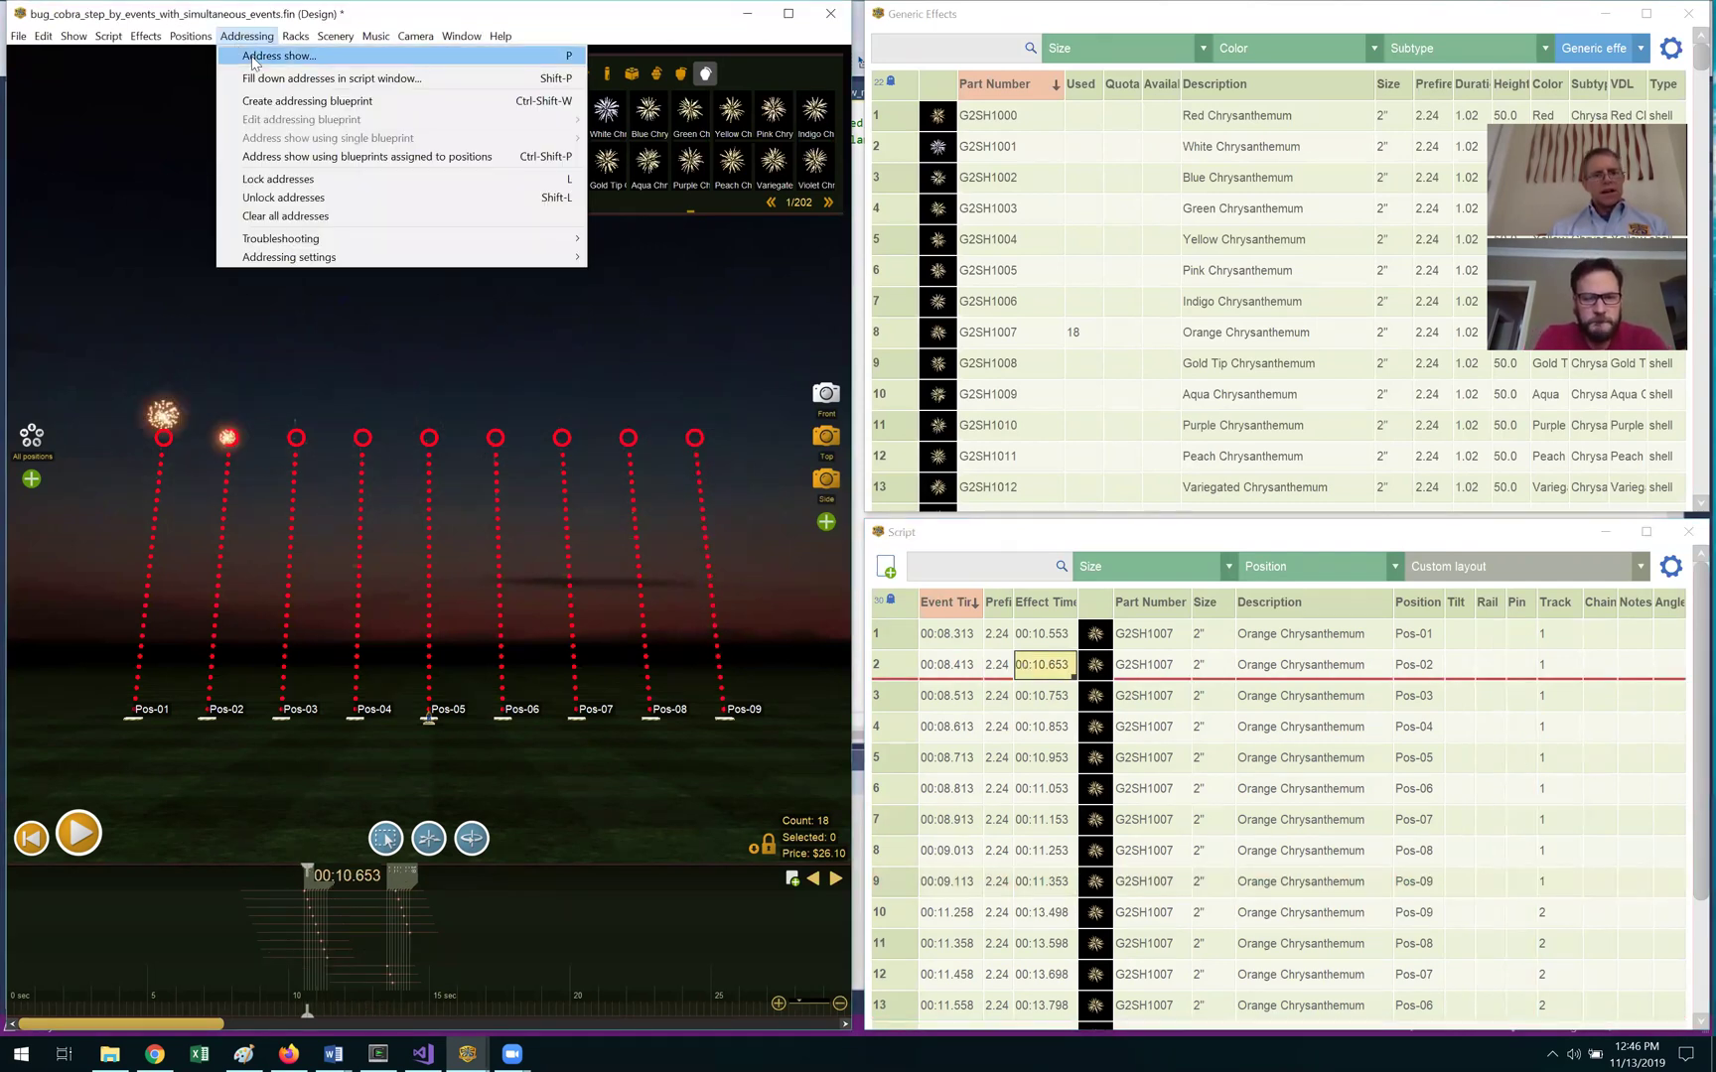
{"action": "left_click", "coordinate": [251, 57]}
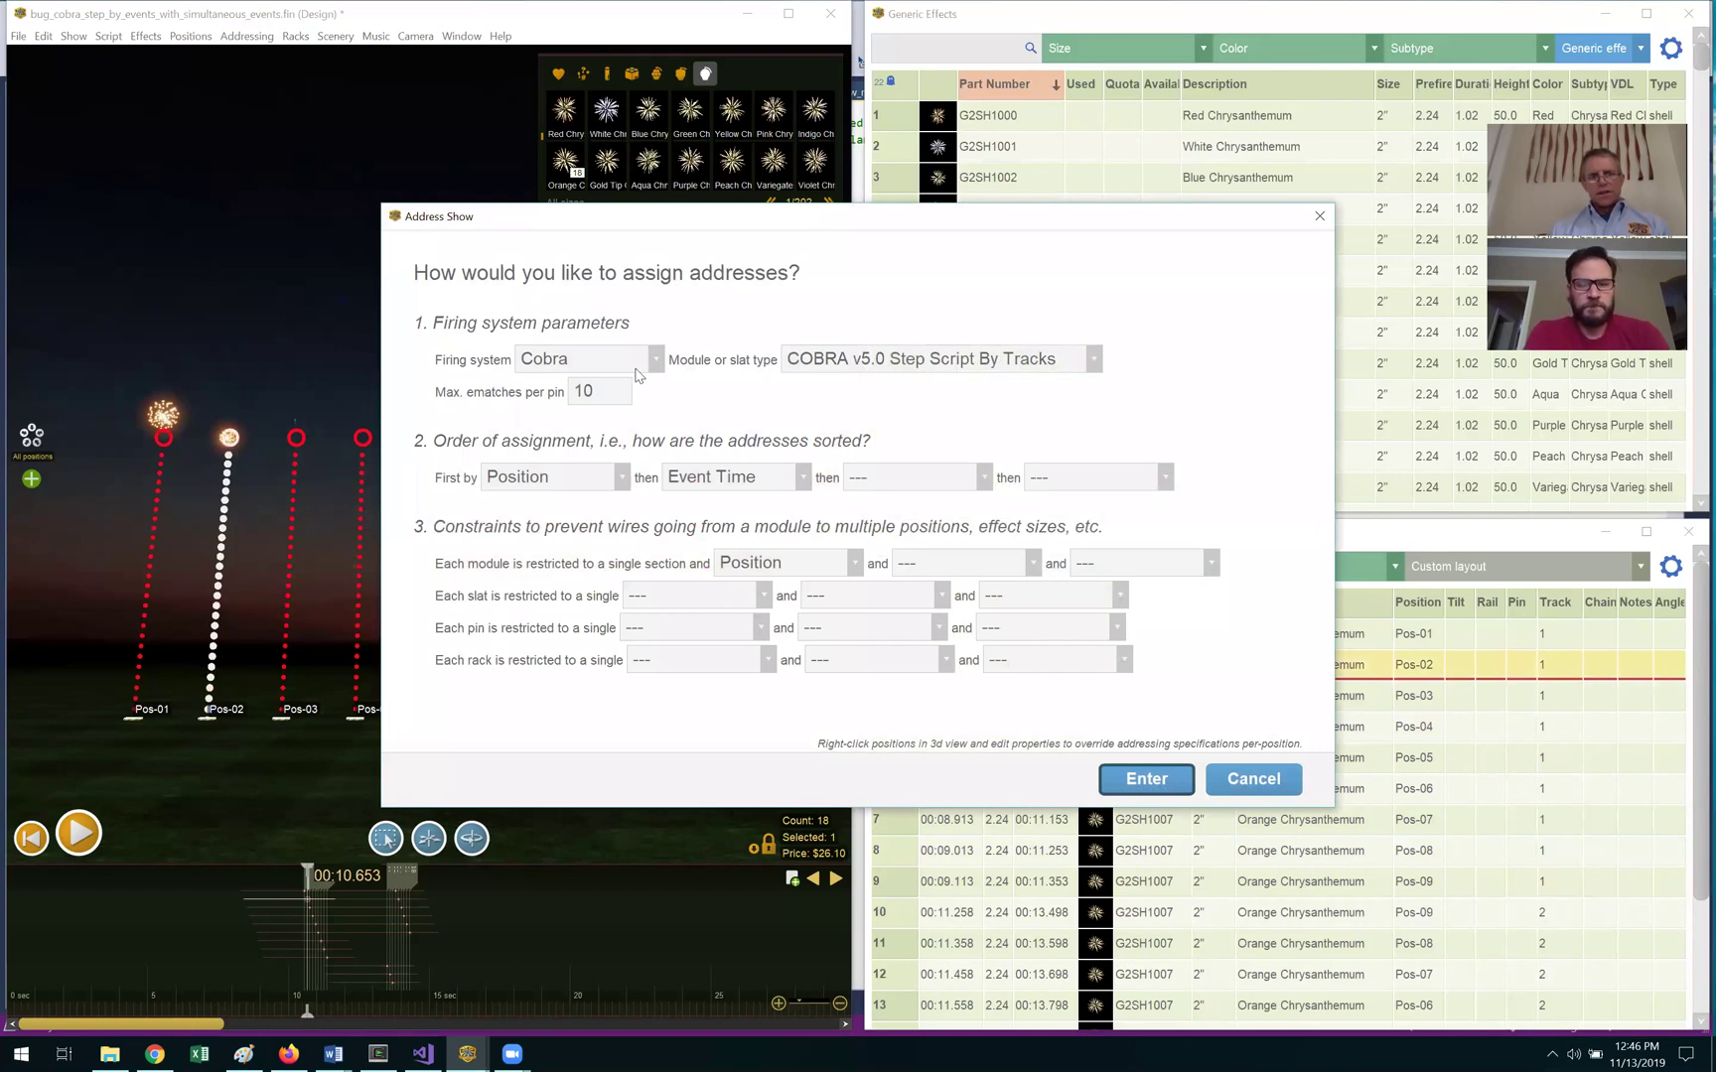
{"action": "left_click", "coordinate": [866, 370]}
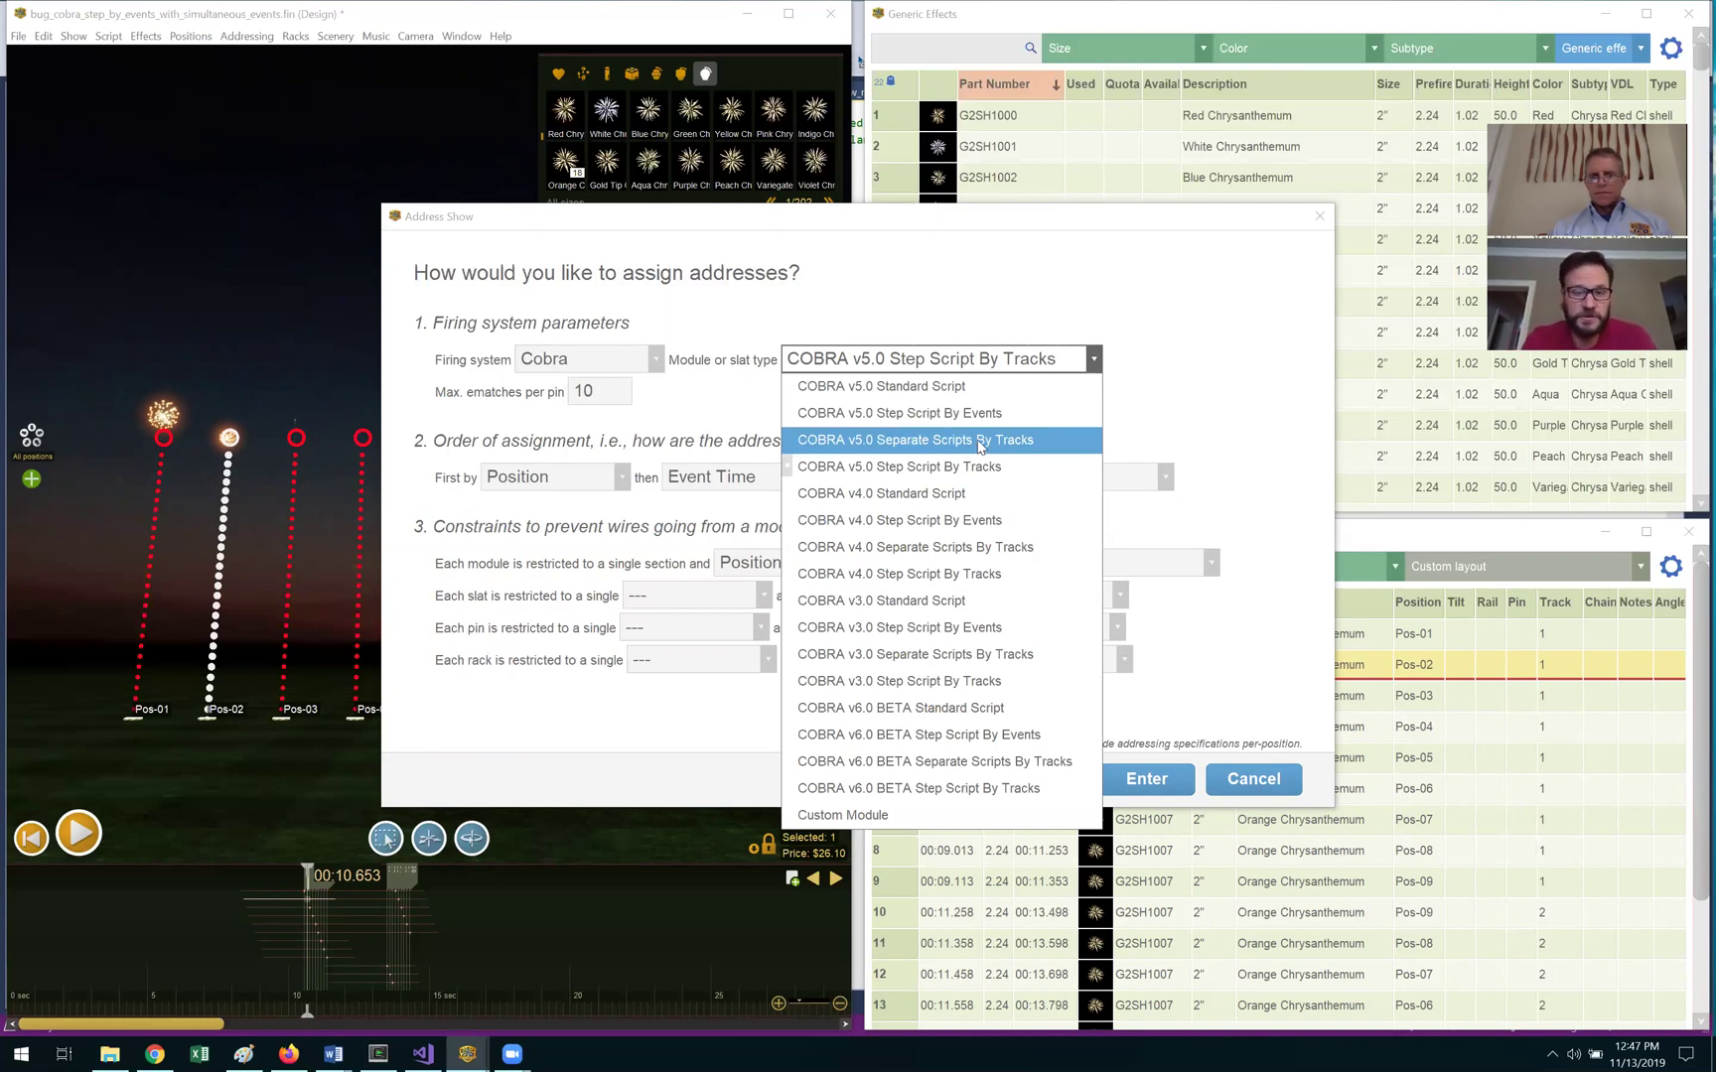
{"action": "left_click", "coordinate": [980, 442]}
{"action": "left_click", "coordinate": [1137, 791]}
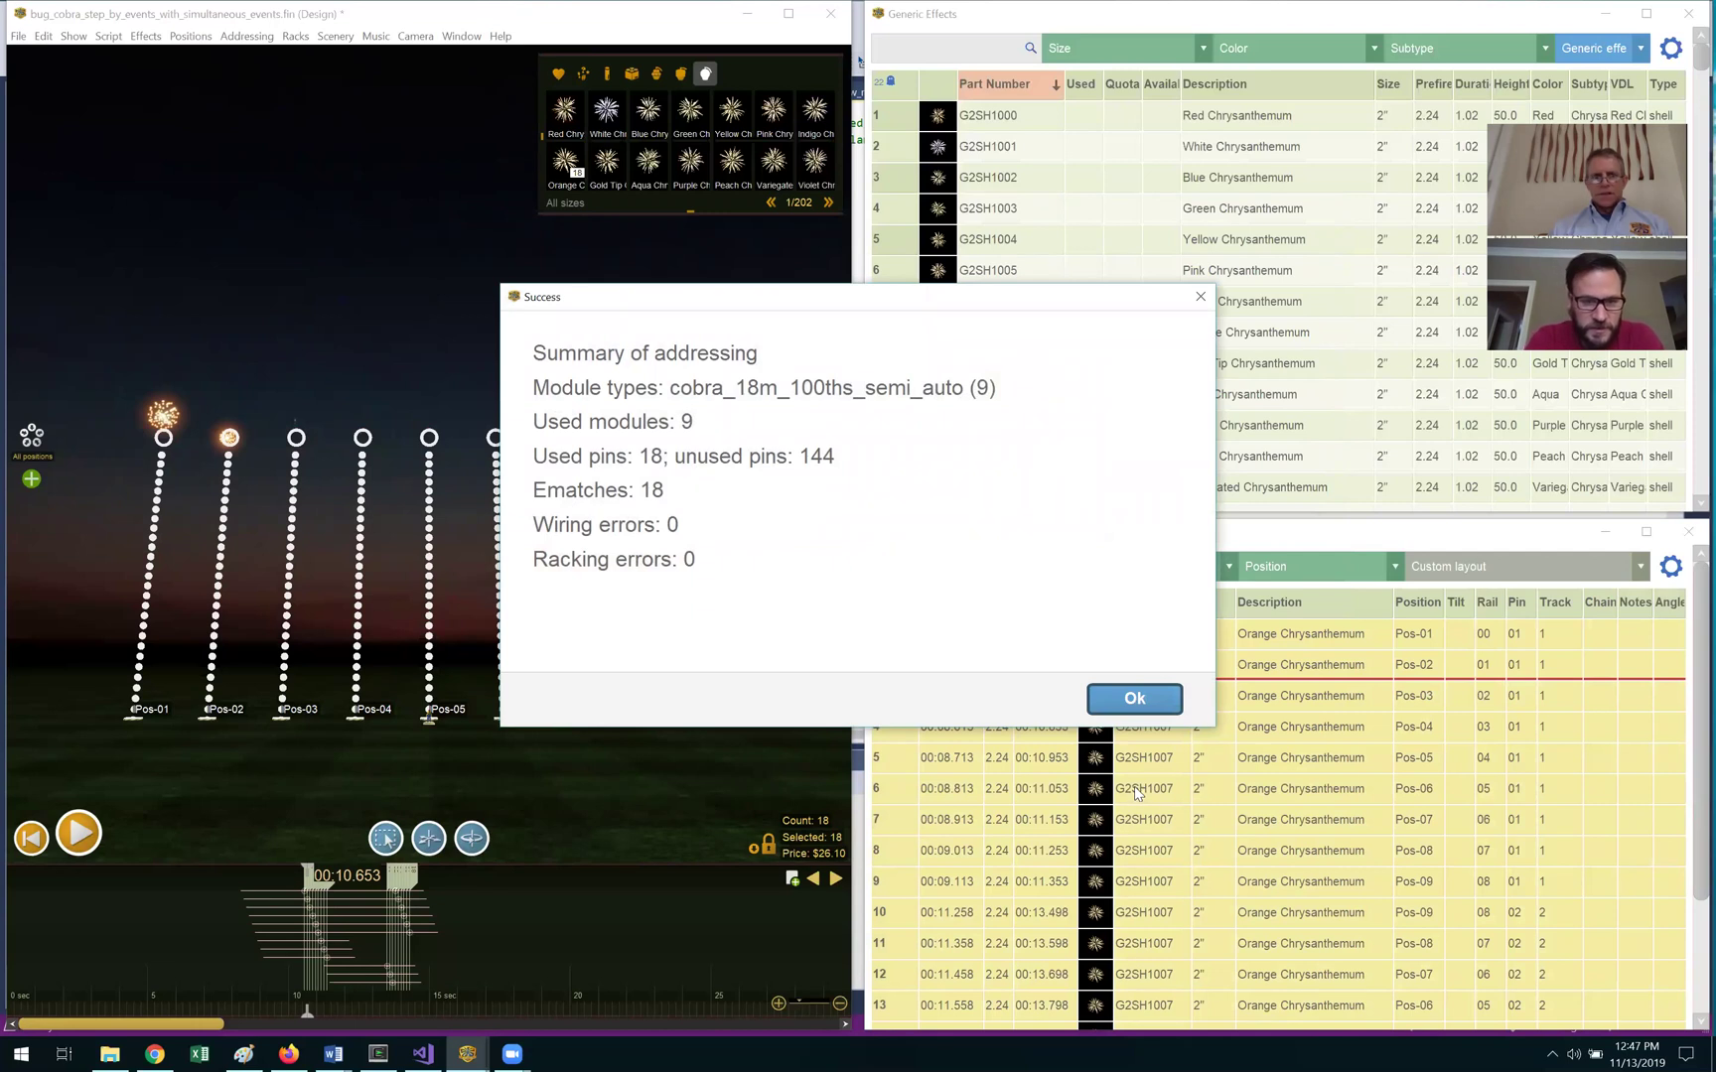
{"action": "left_click", "coordinate": [1134, 699]}
Readdress the show with the COBRA v5.0 Step Script By Tracks module type.
{"action": "left_click", "coordinate": [247, 35]}
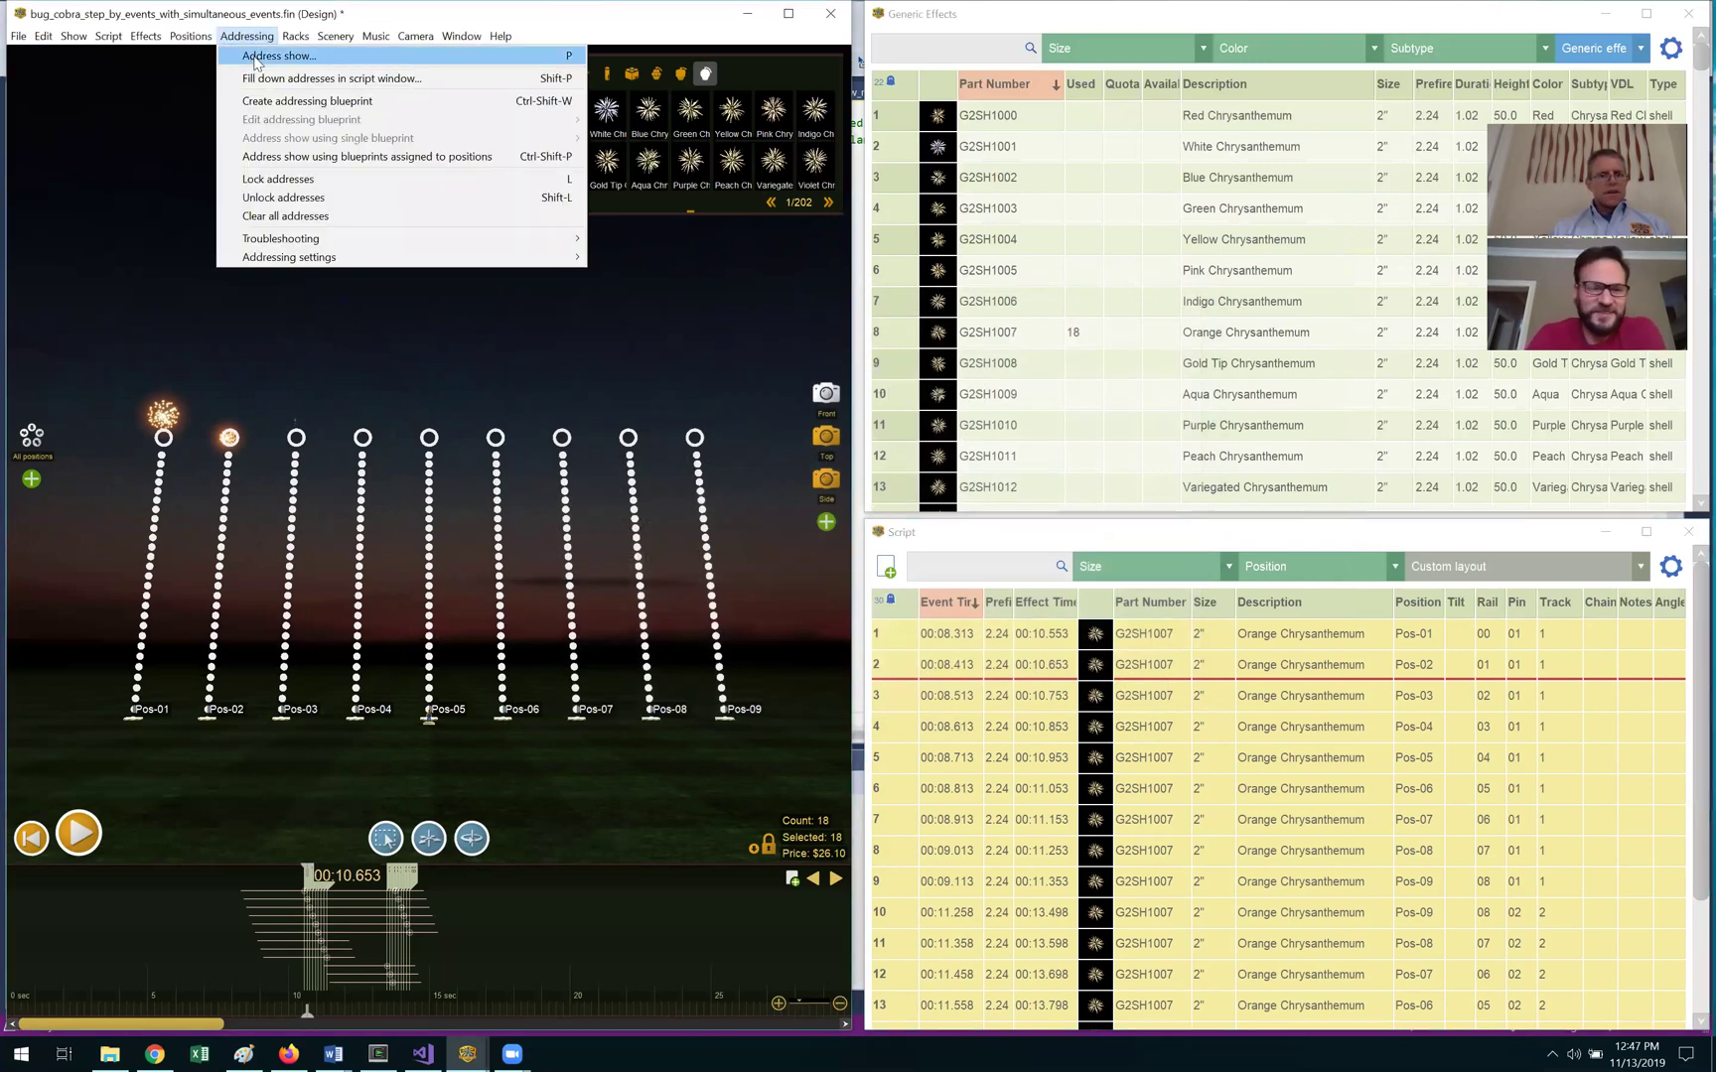
{"action": "left_click", "coordinate": [254, 53]}
{"action": "left_click", "coordinate": [866, 361]}
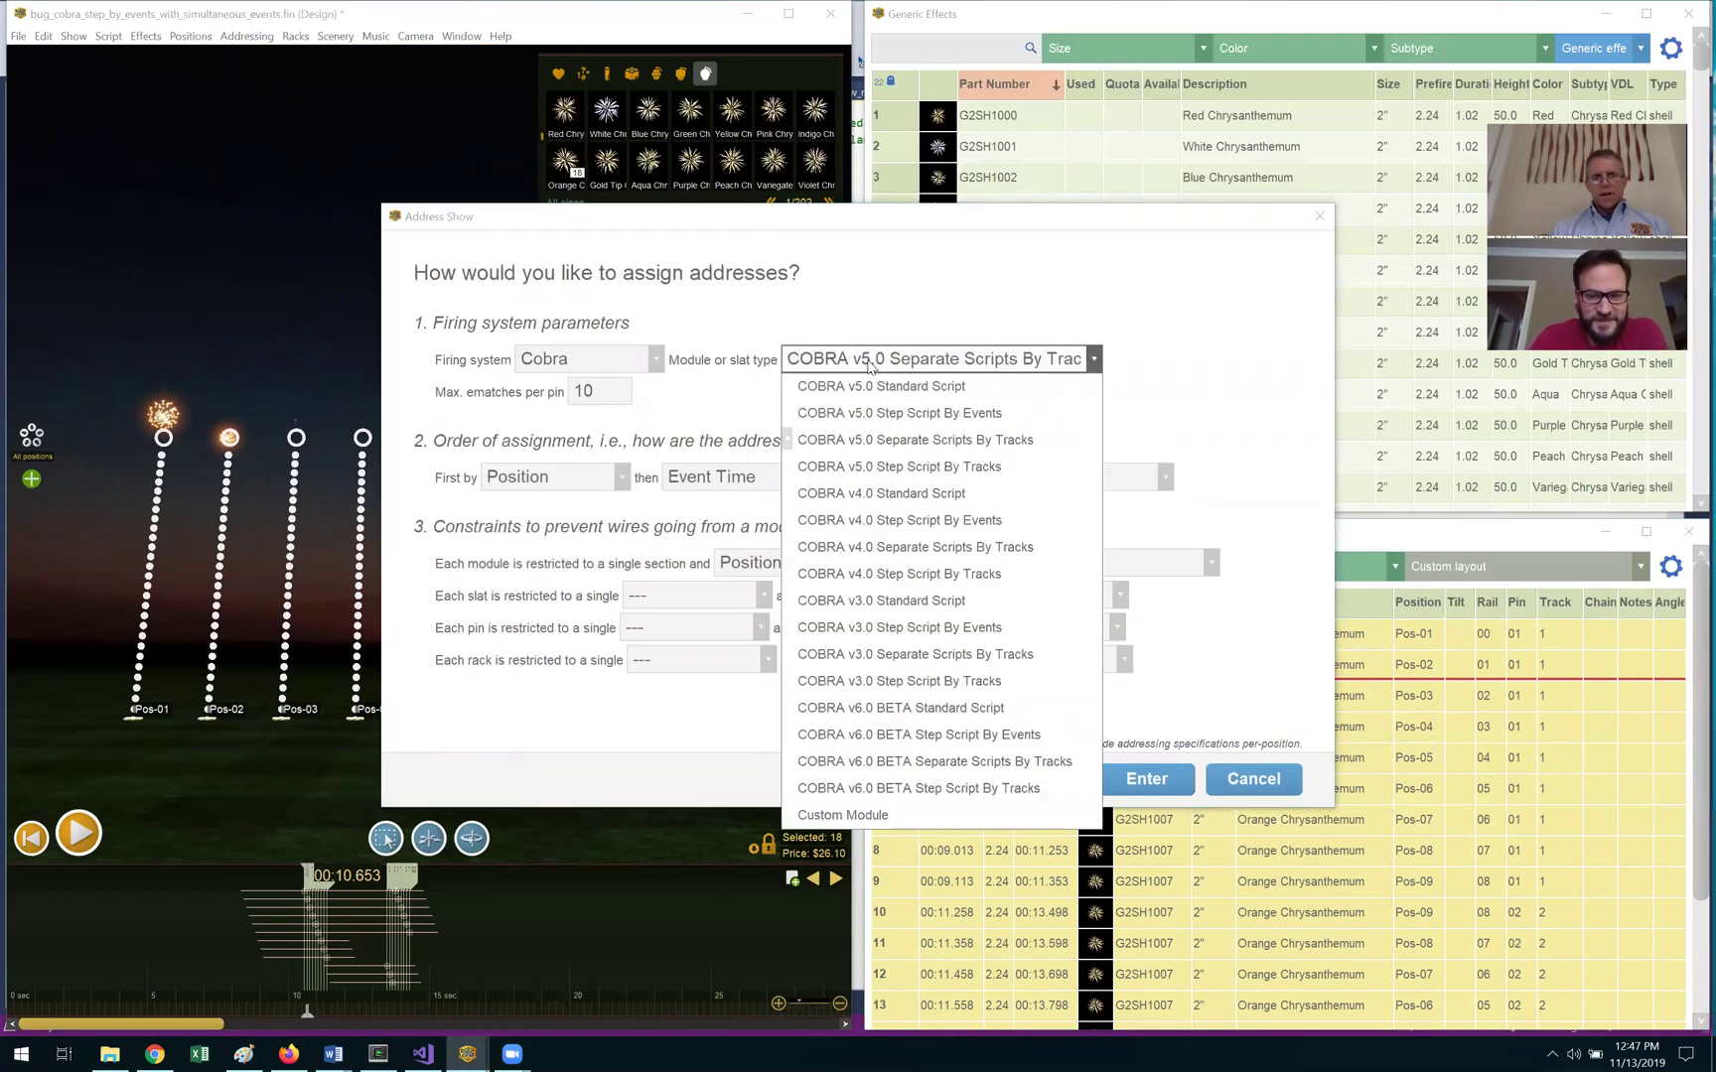
{"action": "left_click", "coordinate": [918, 474]}
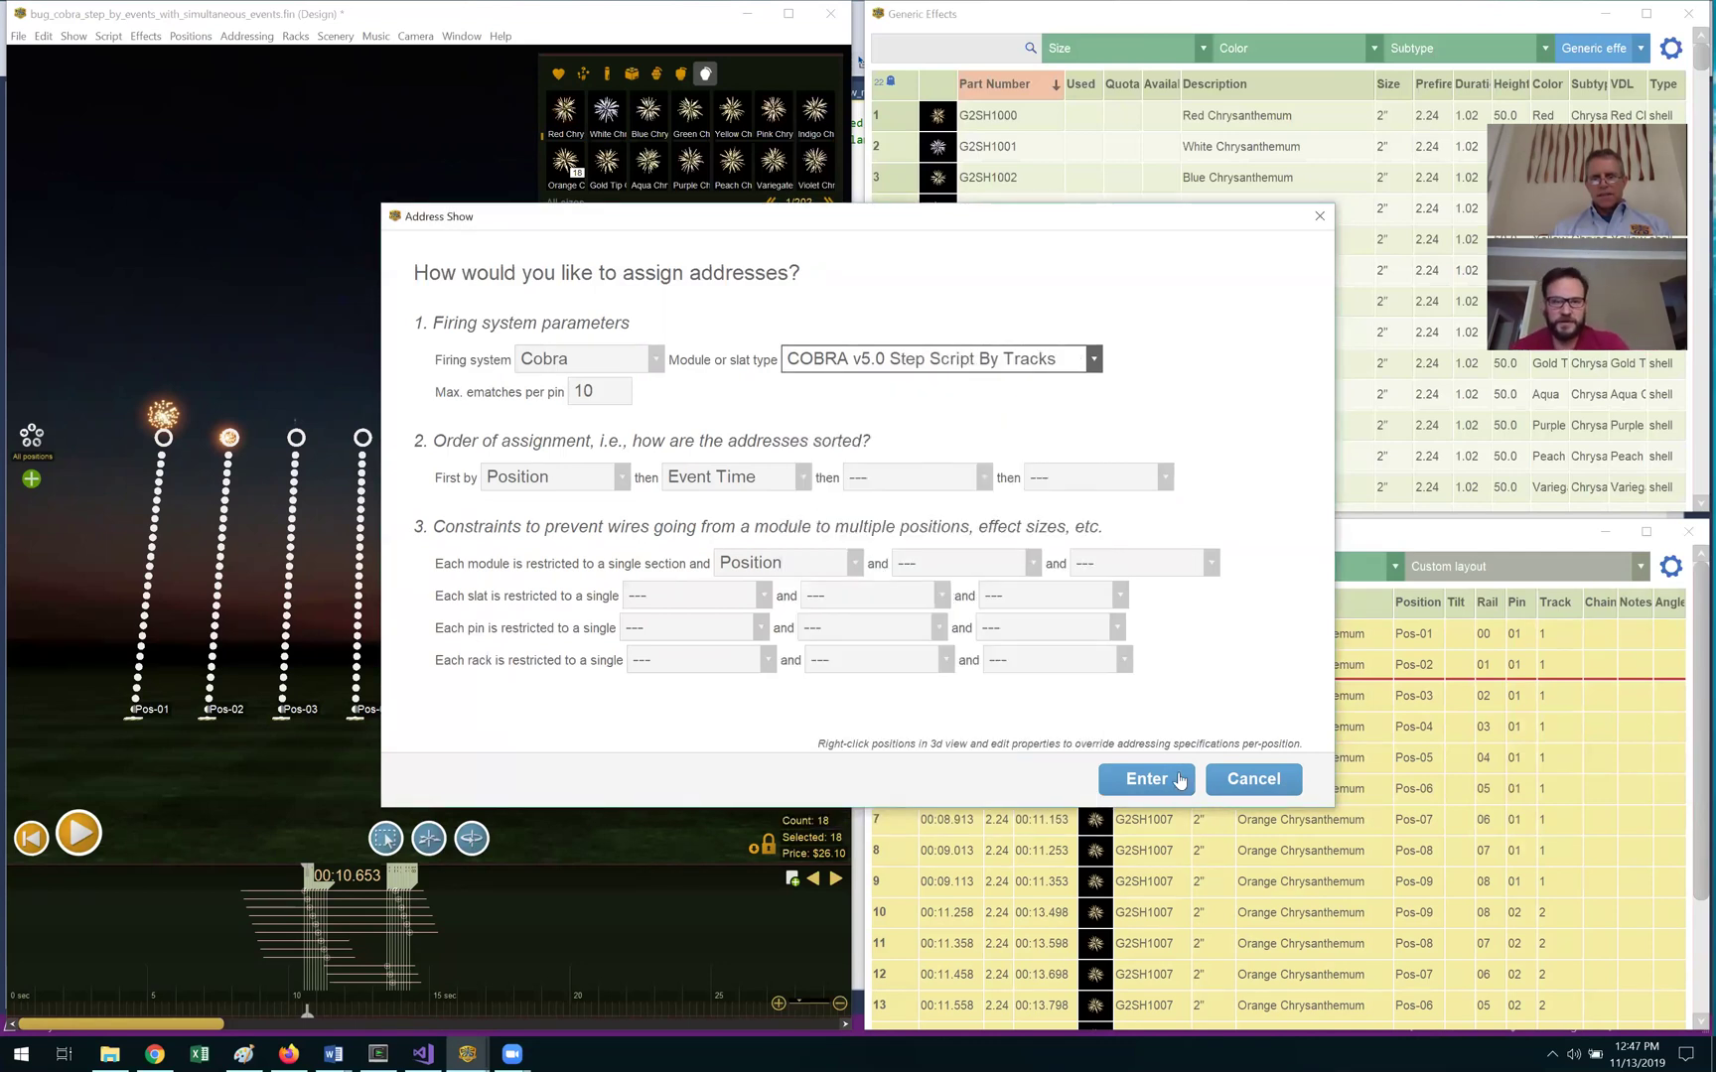
{"action": "left_click", "coordinate": [1152, 783]}
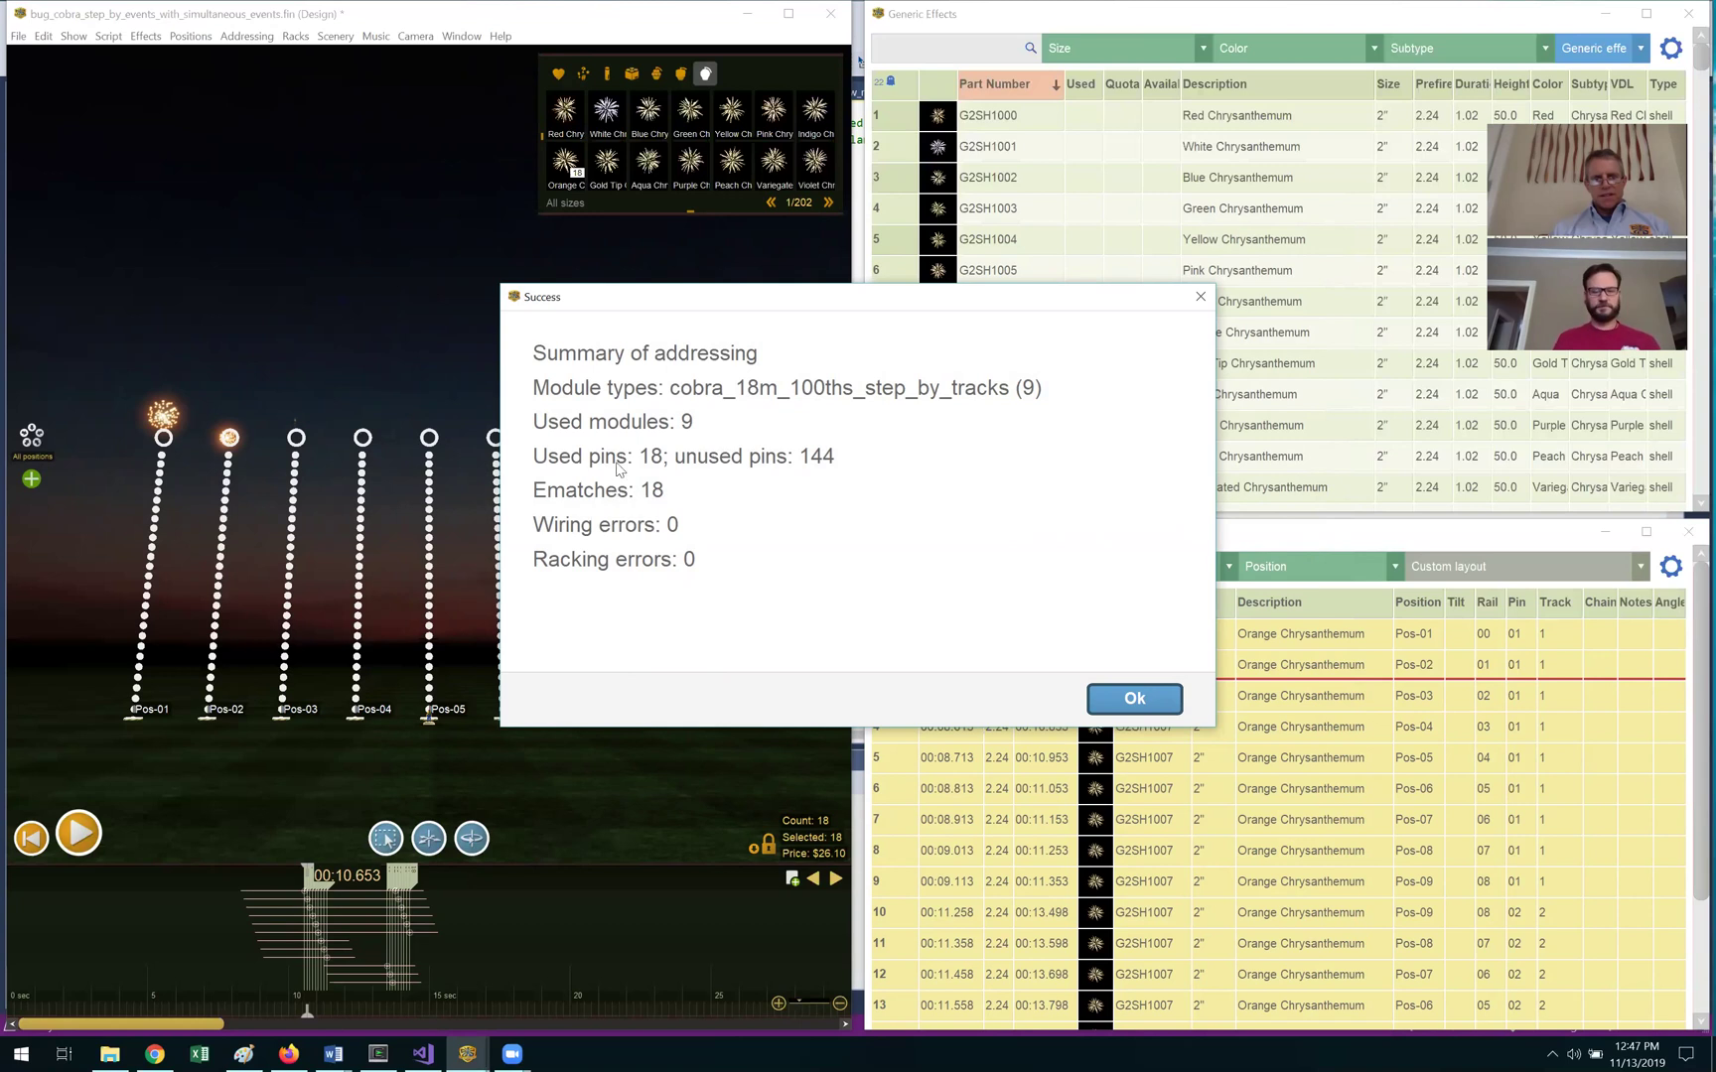
{"action": "left_click", "coordinate": [1131, 700]}
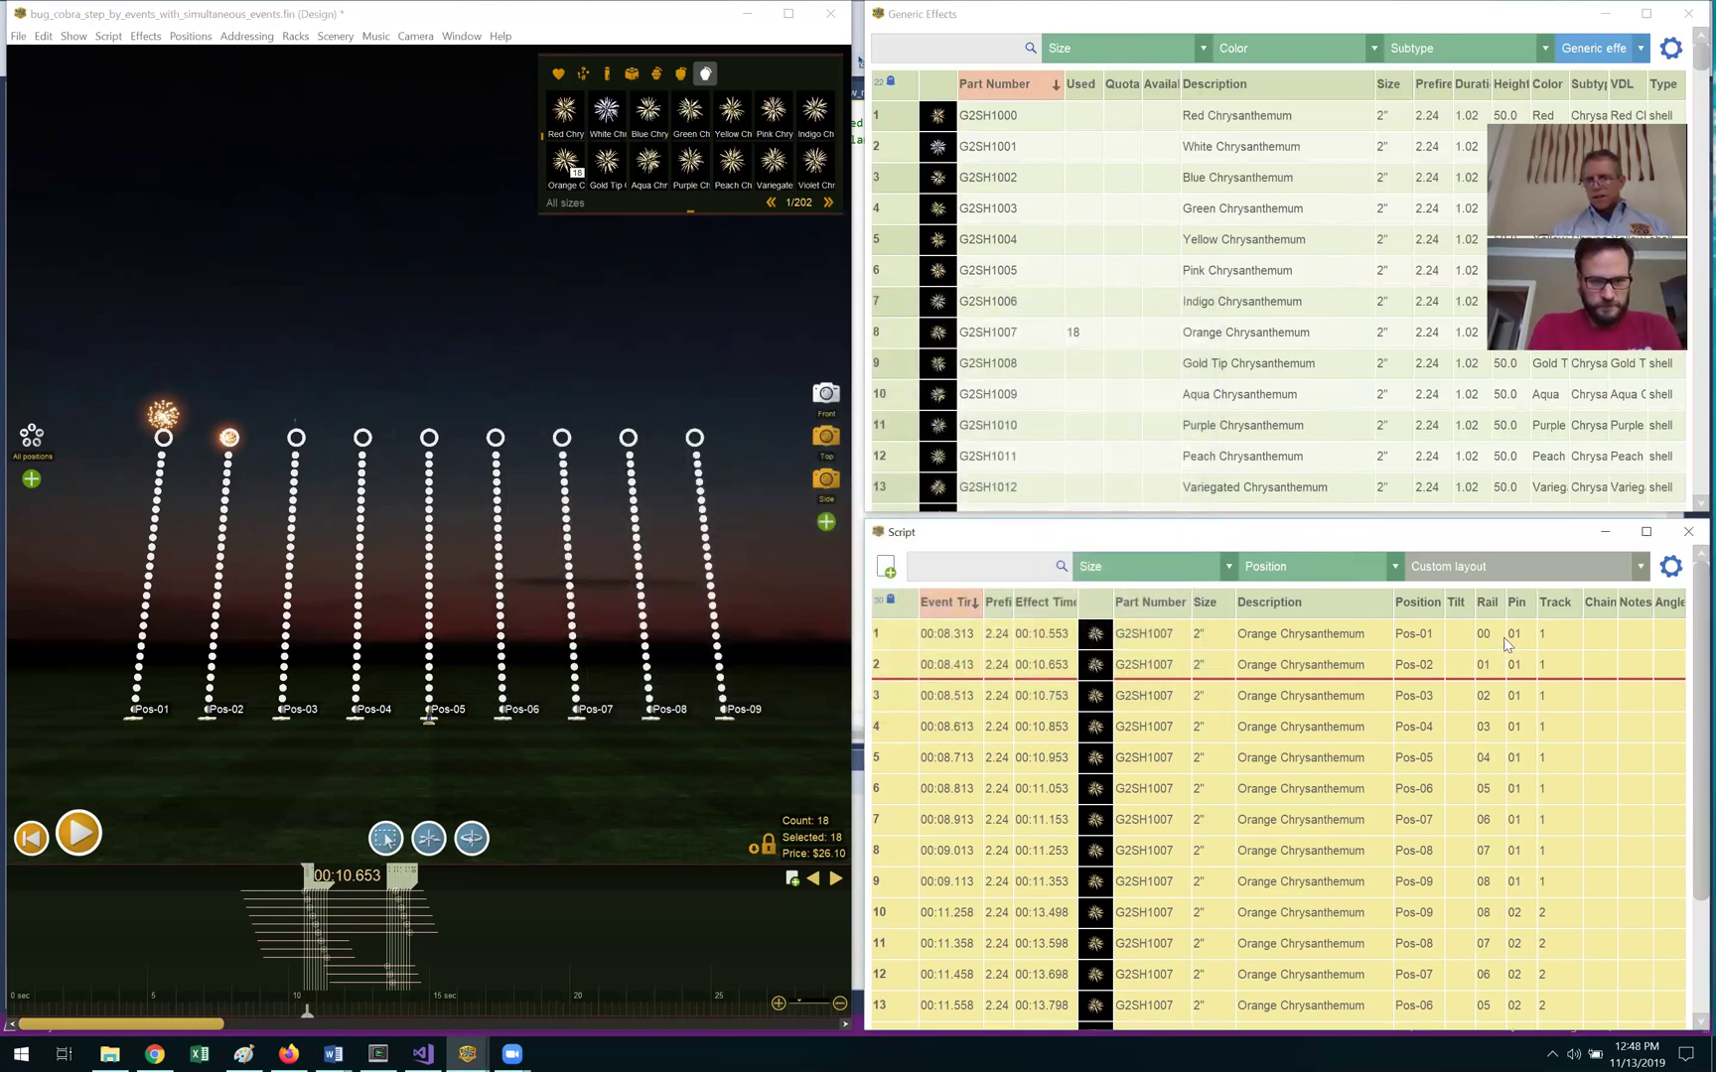
Start exporting the firing system script files for the addressed show and continue past the pre-export check.
{"action": "left_click", "coordinate": [1489, 850]}
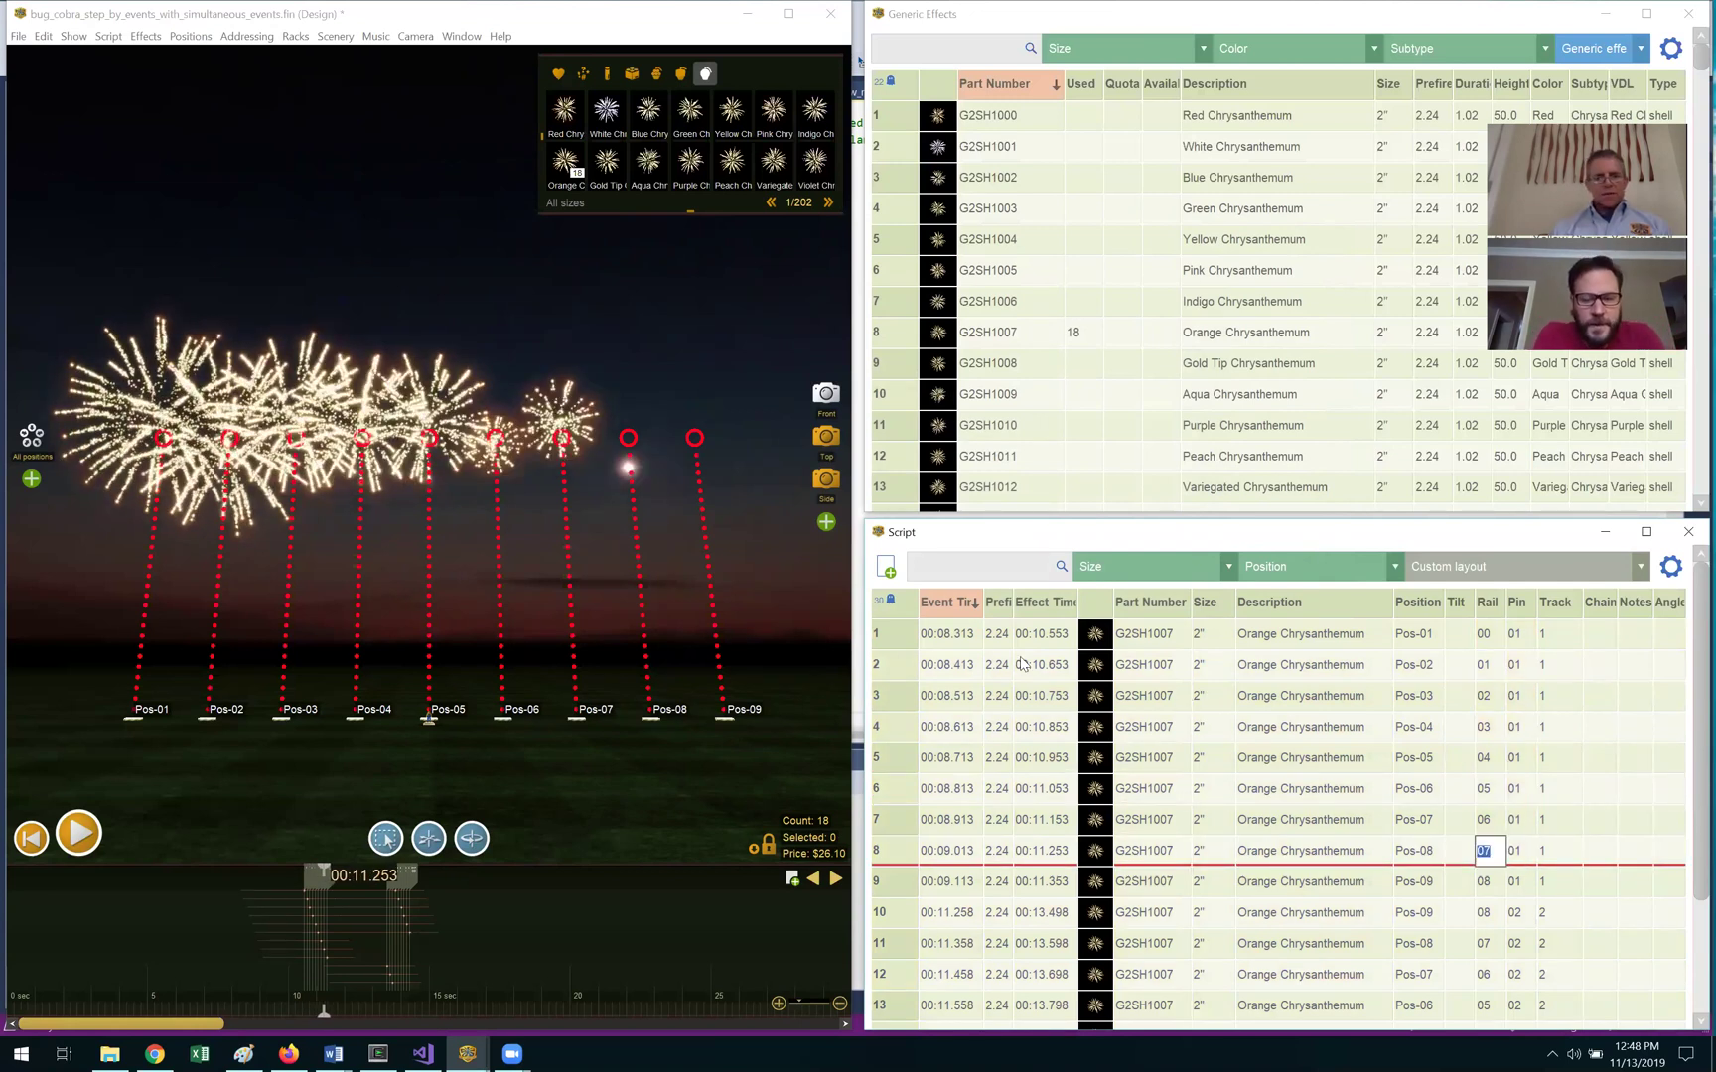
{"action": "left_click", "coordinate": [1150, 760]}
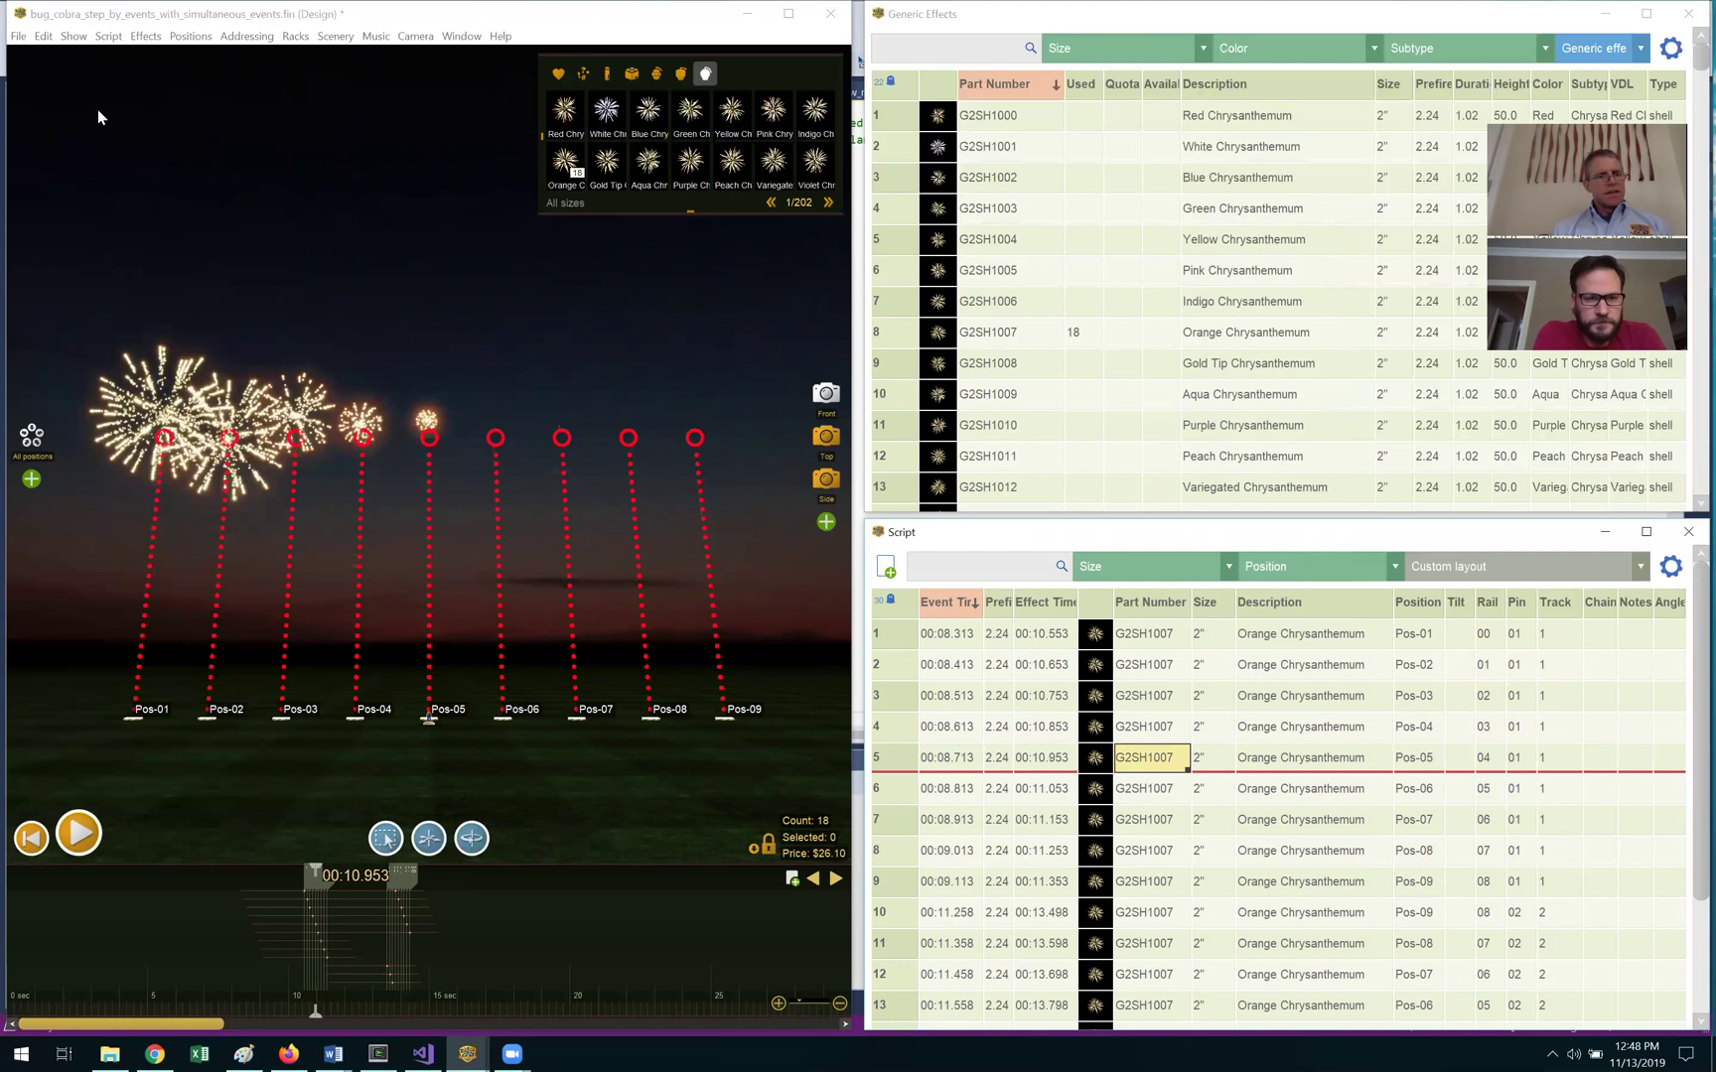
{"action": "left_click", "coordinate": [22, 39]}
{"action": "mouse_move", "coordinate": [174, 192]}
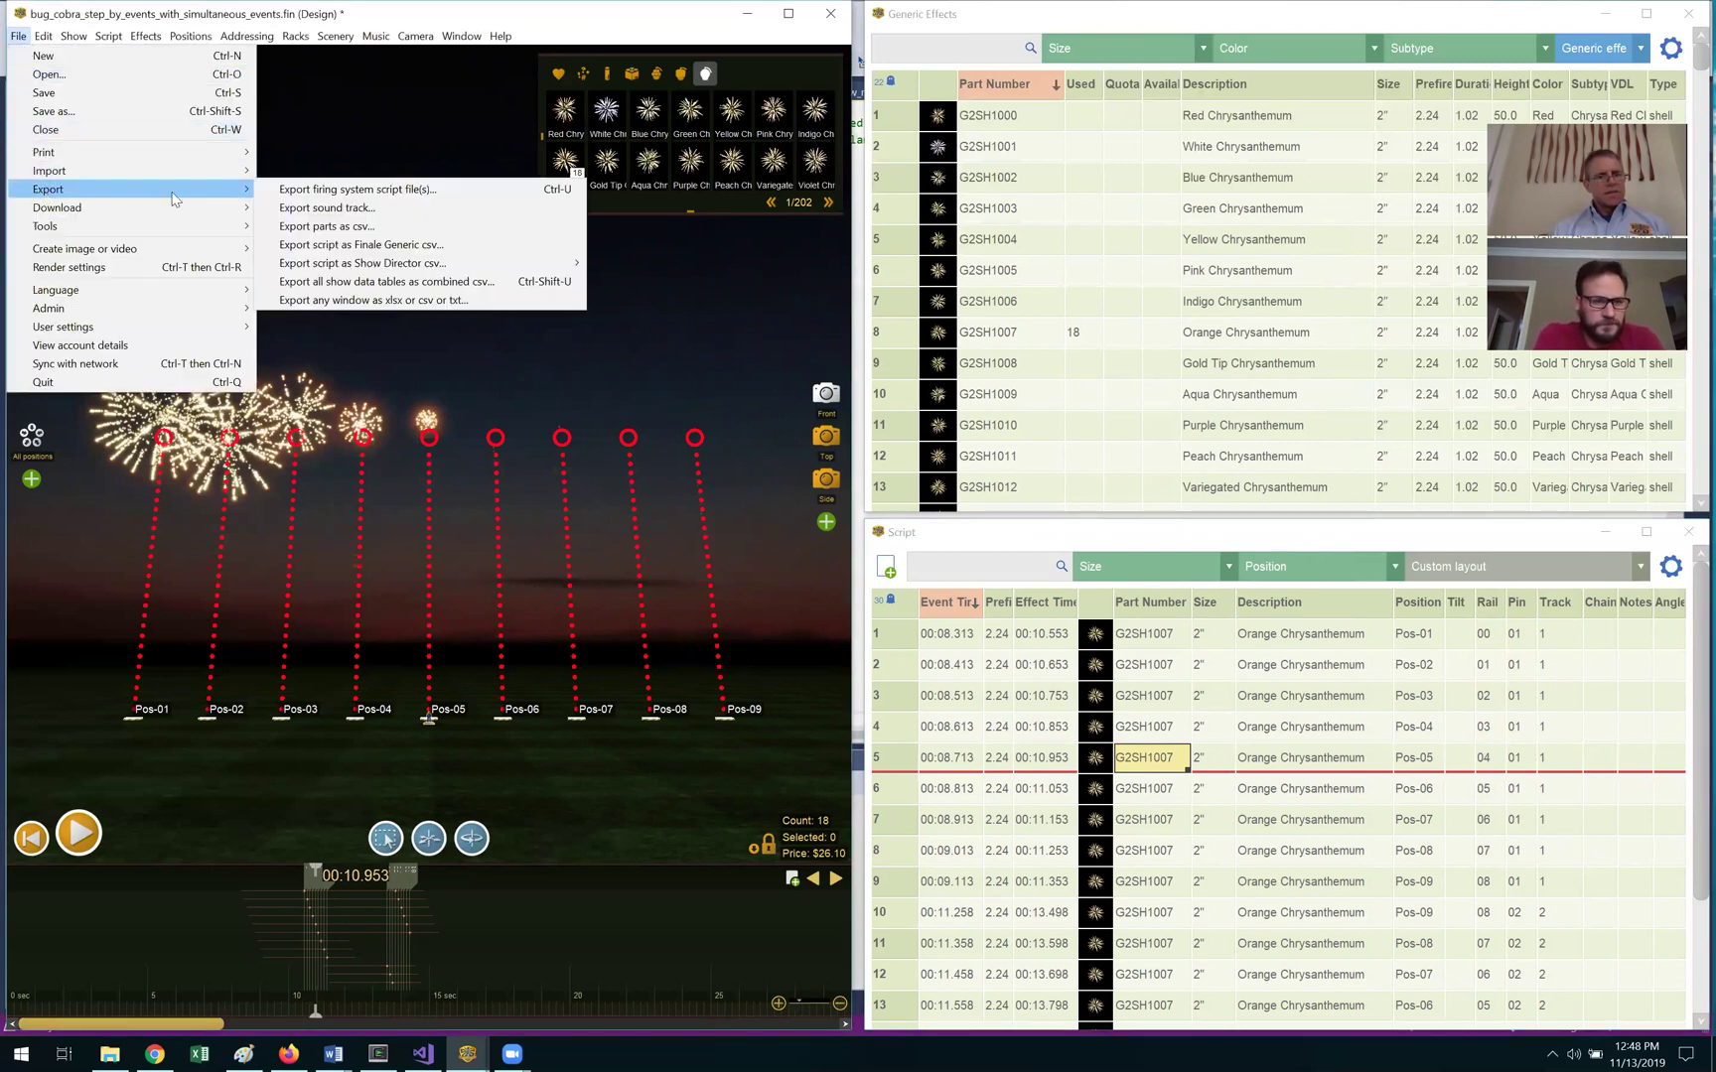
{"action": "left_click", "coordinate": [289, 192]}
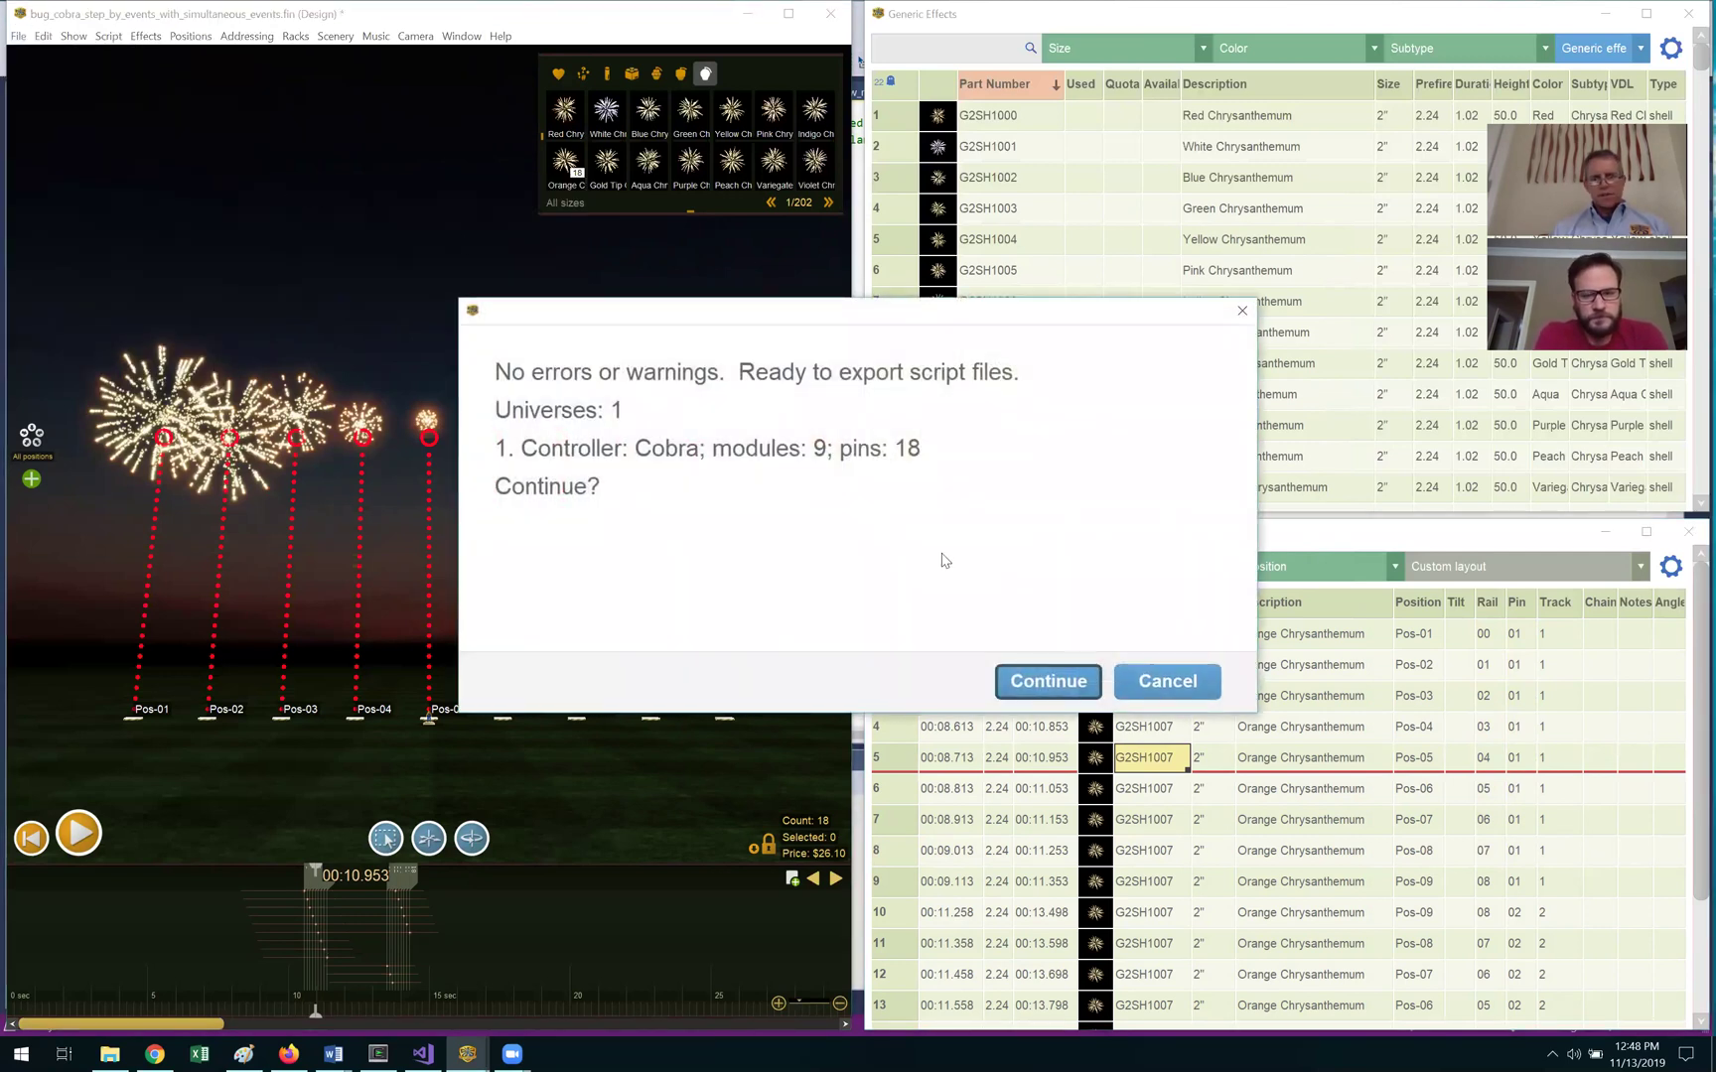
{"action": "left_click", "coordinate": [1034, 681]}
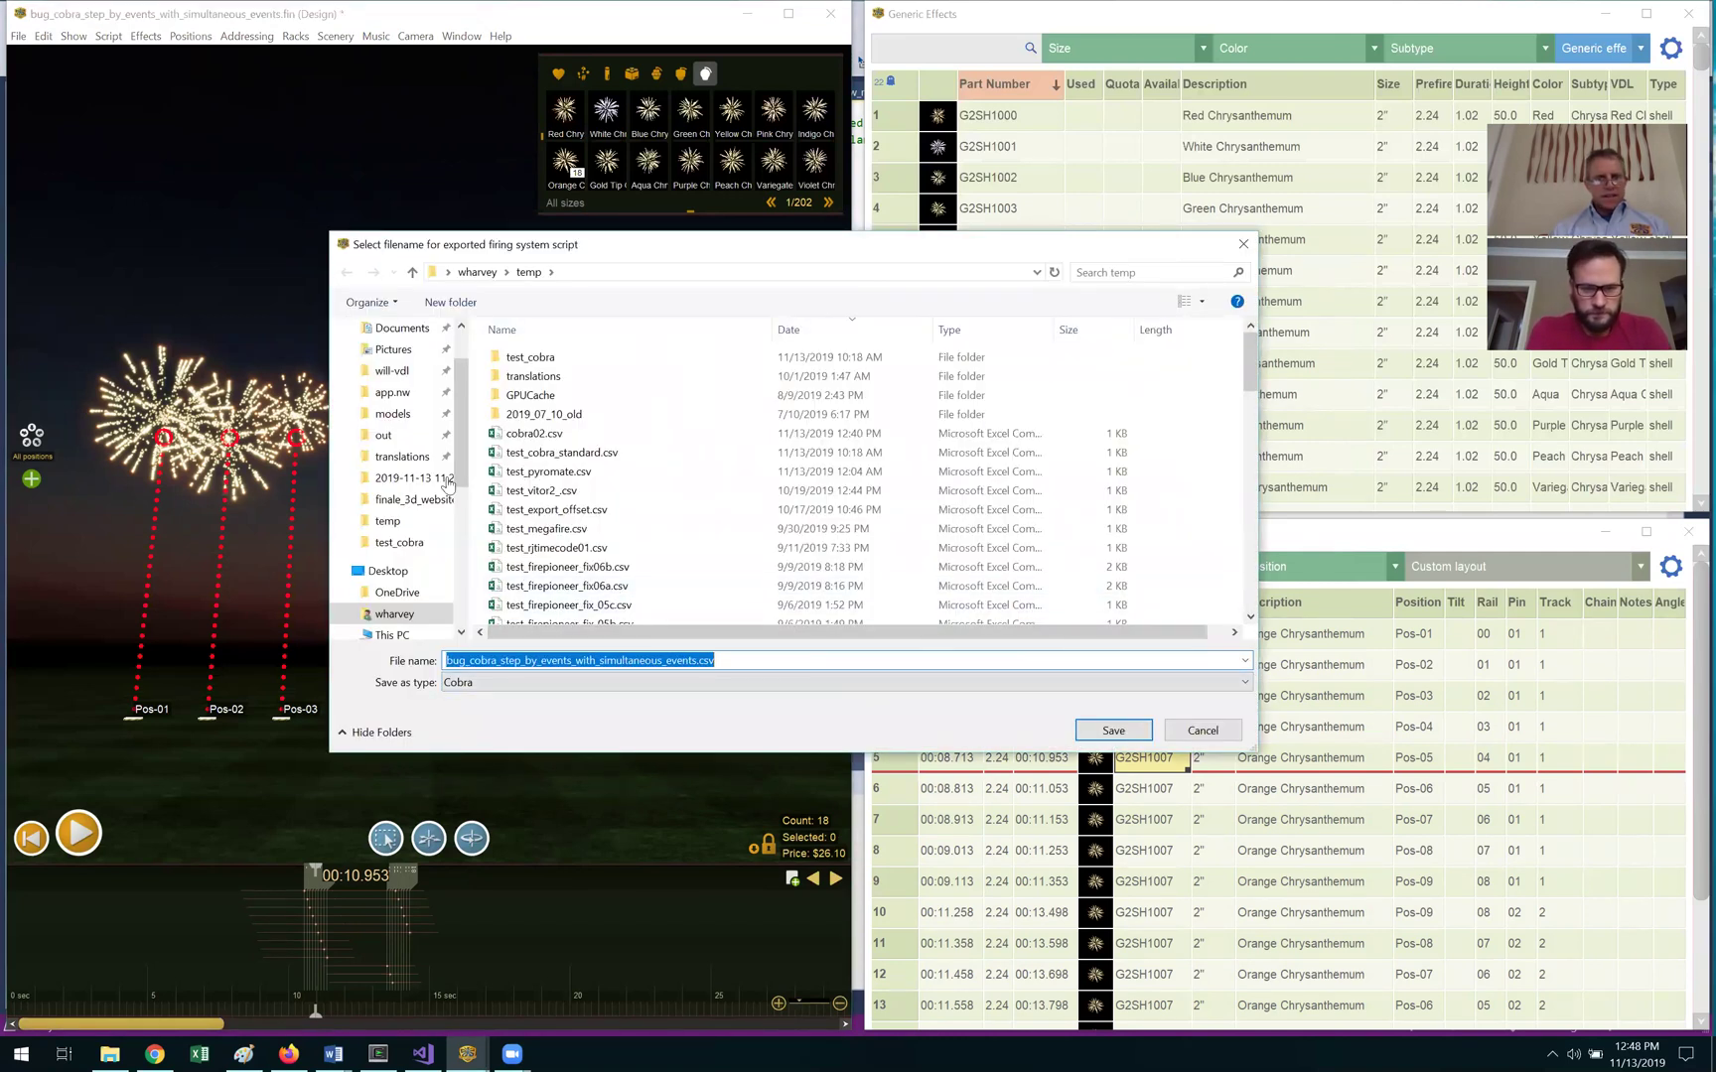
Save the exported Cobra firing script under the file name cobra on USB Drive (D:) and close the export summary.
{"action": "scroll", "coordinate": [460, 448], "scroll_direction": "down", "scroll_amount": 5}
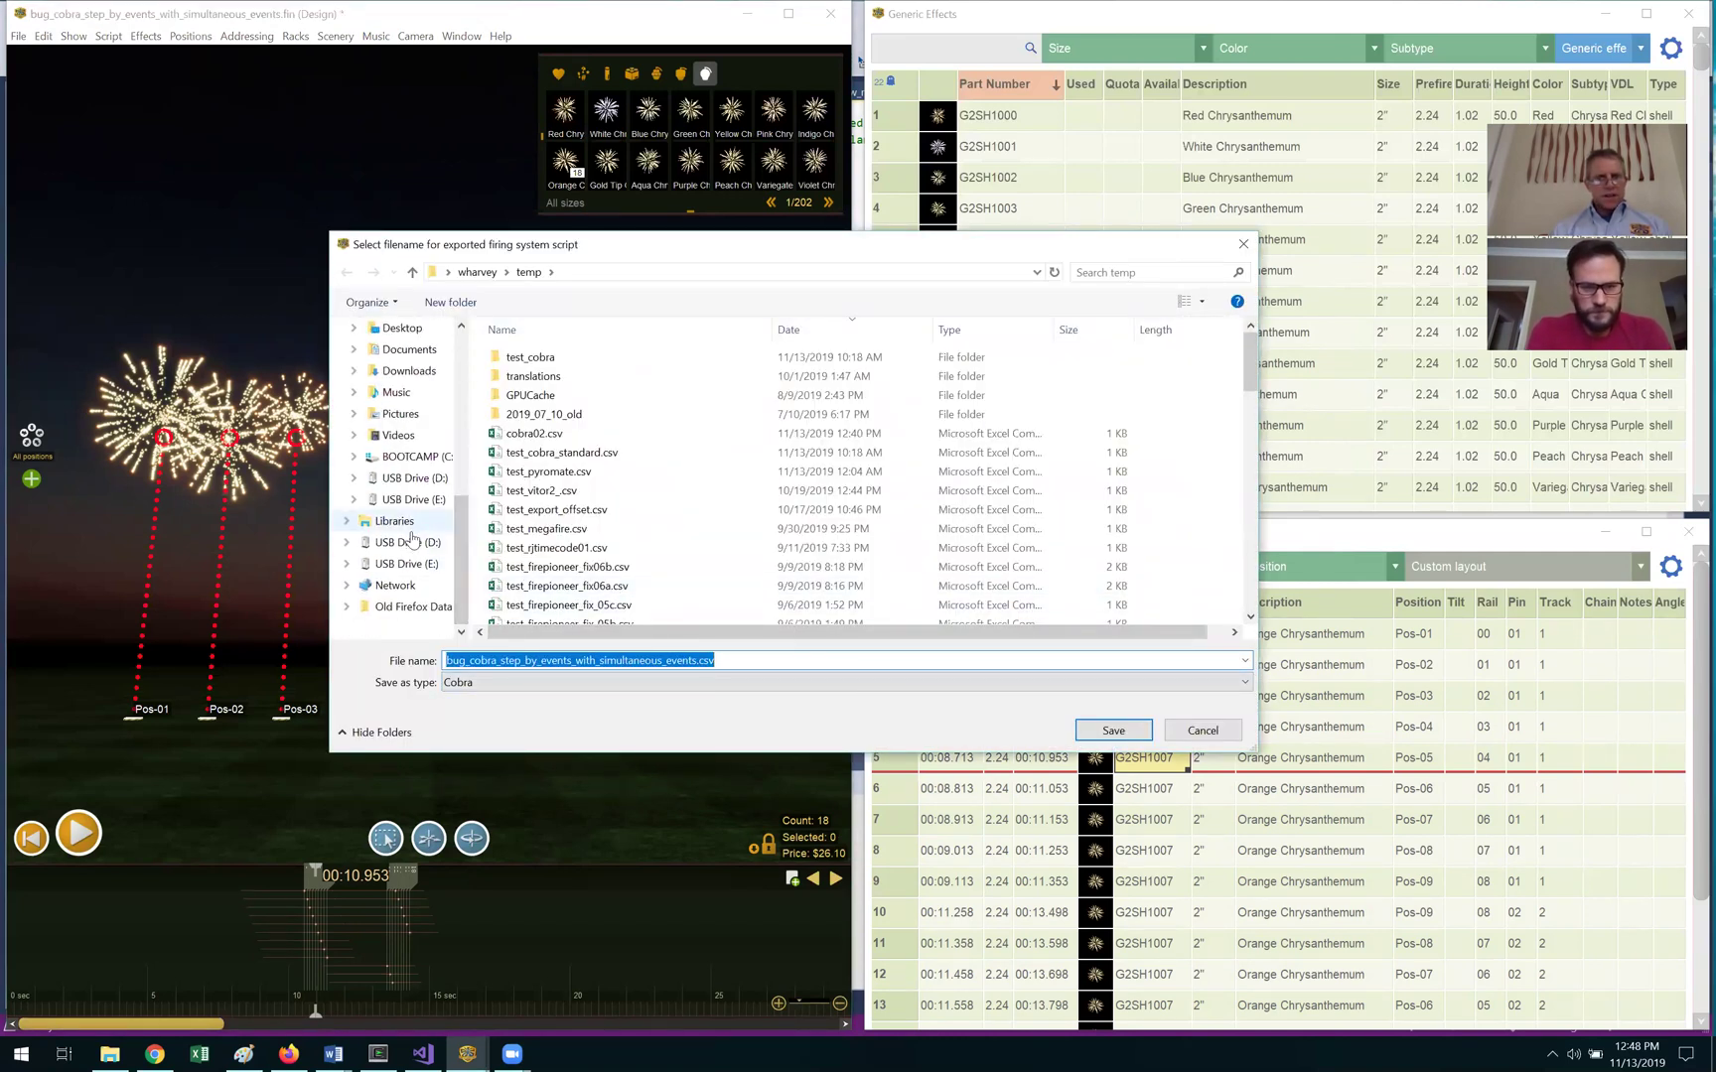
{"action": "left_click", "coordinate": [407, 542]}
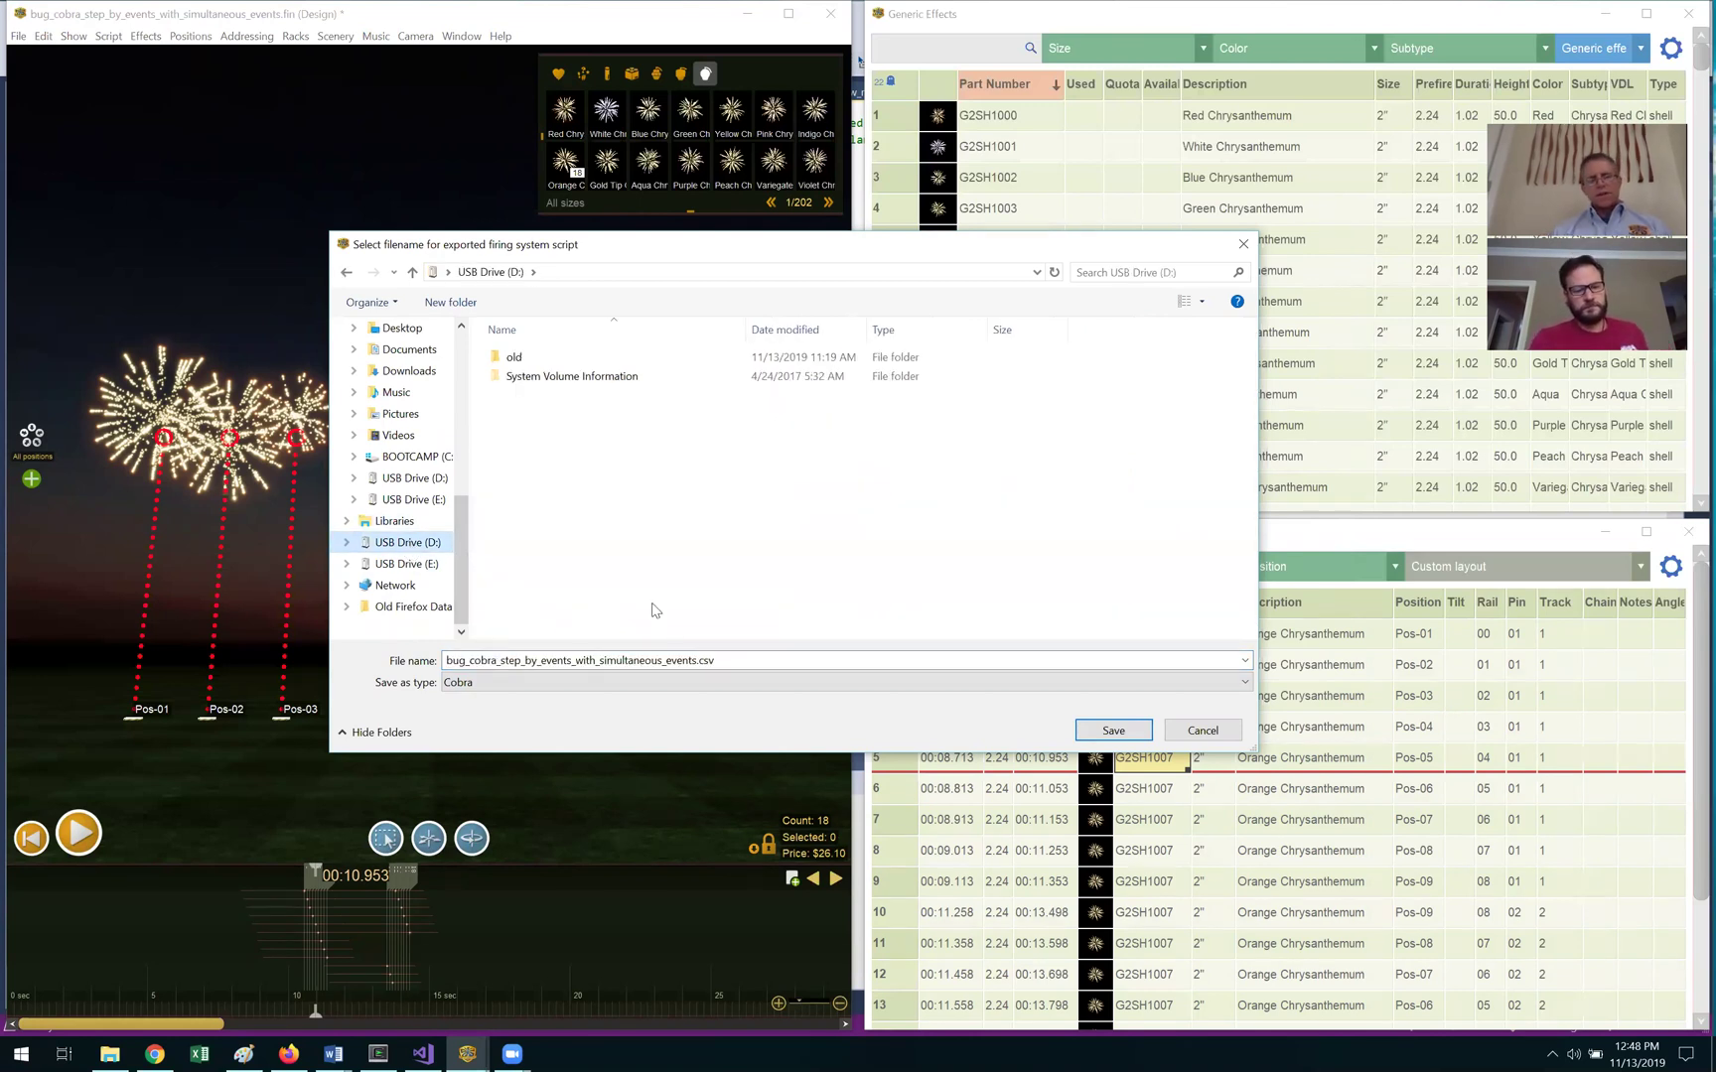
{"action": "left_click", "coordinate": [746, 663]}
{"action": "key", "text": "ctrl+a"}
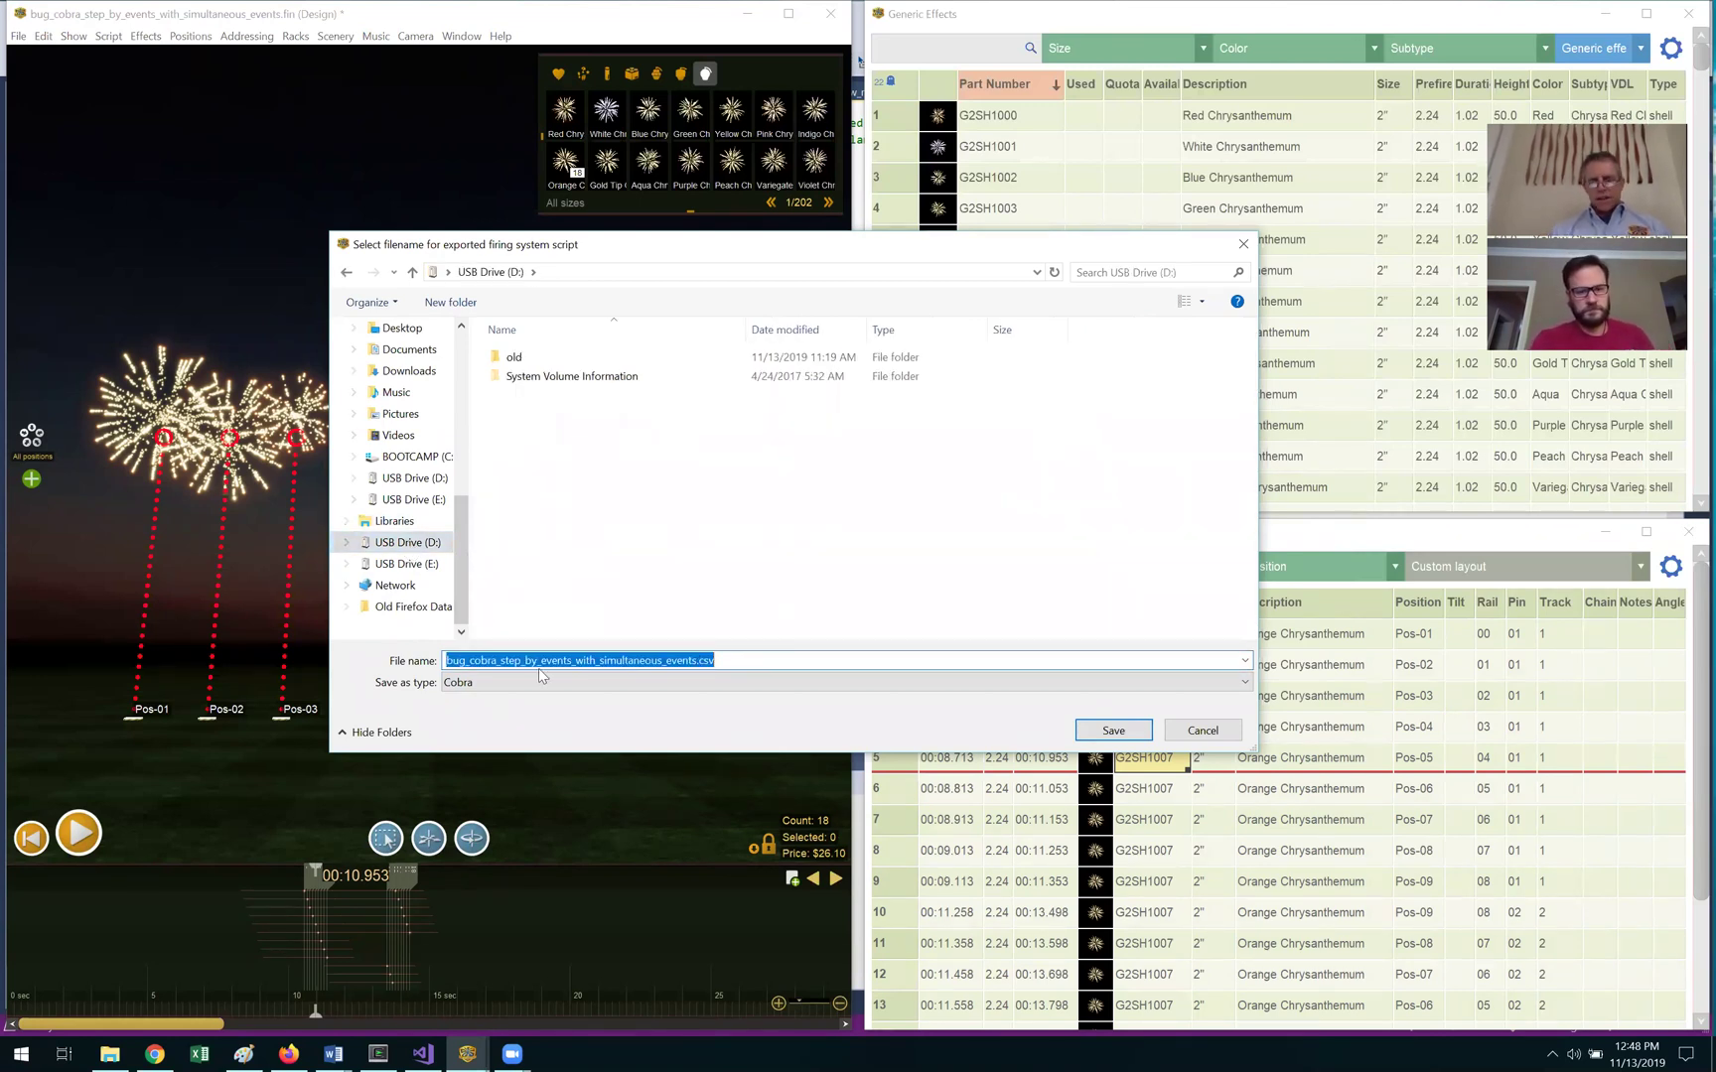
{"action": "key", "text": "BackSpace"}
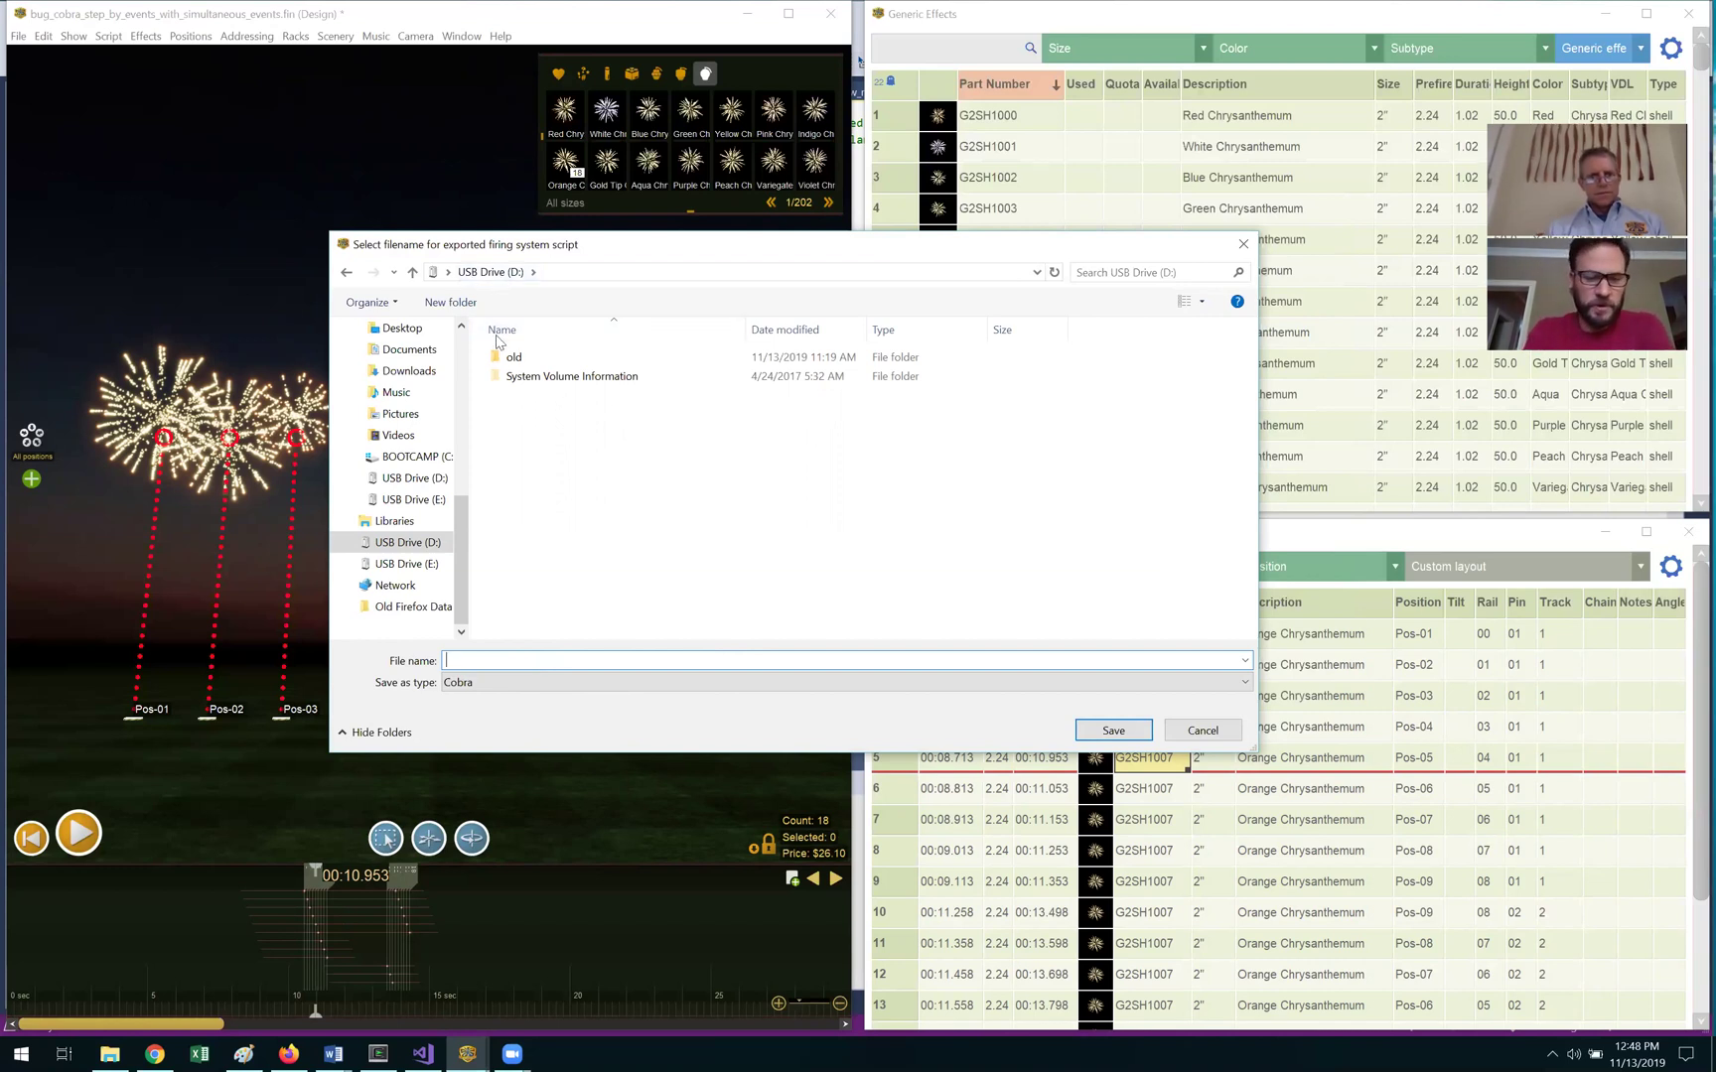
{"action": "type", "text": "cobra"}
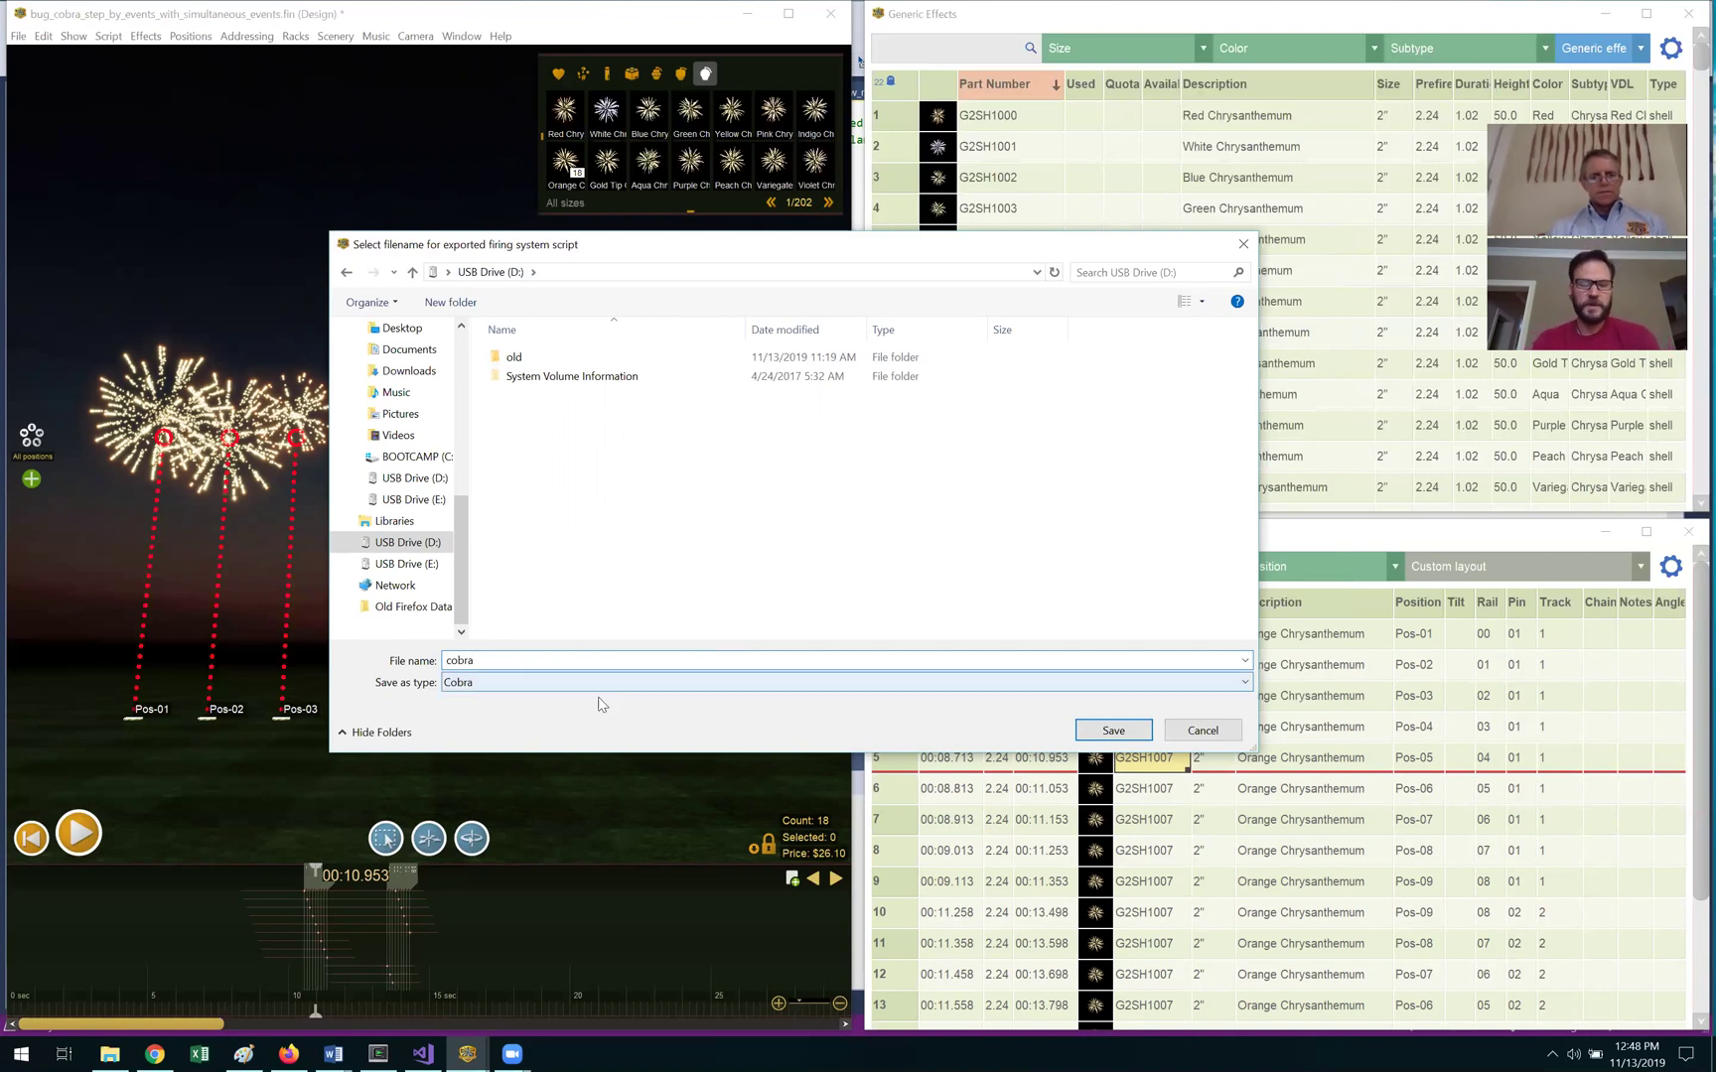
{"action": "left_click", "coordinate": [1107, 730]}
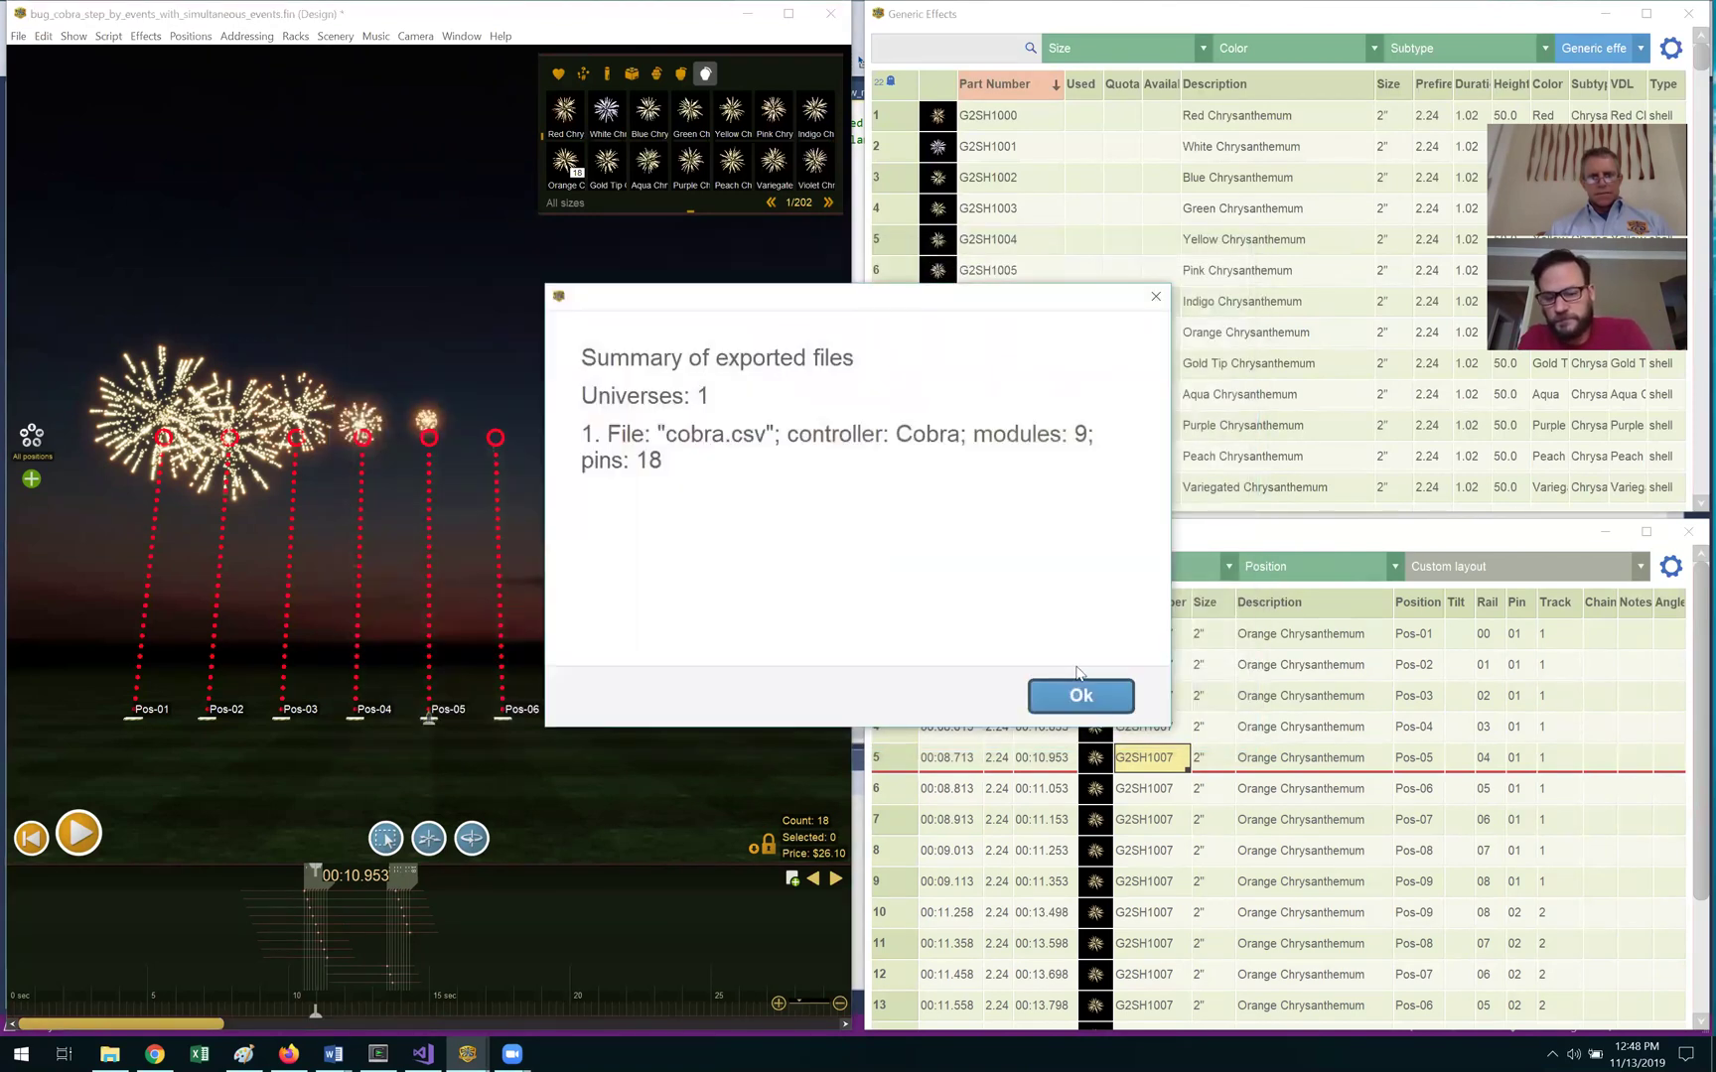
{"action": "left_click", "coordinate": [1076, 698]}
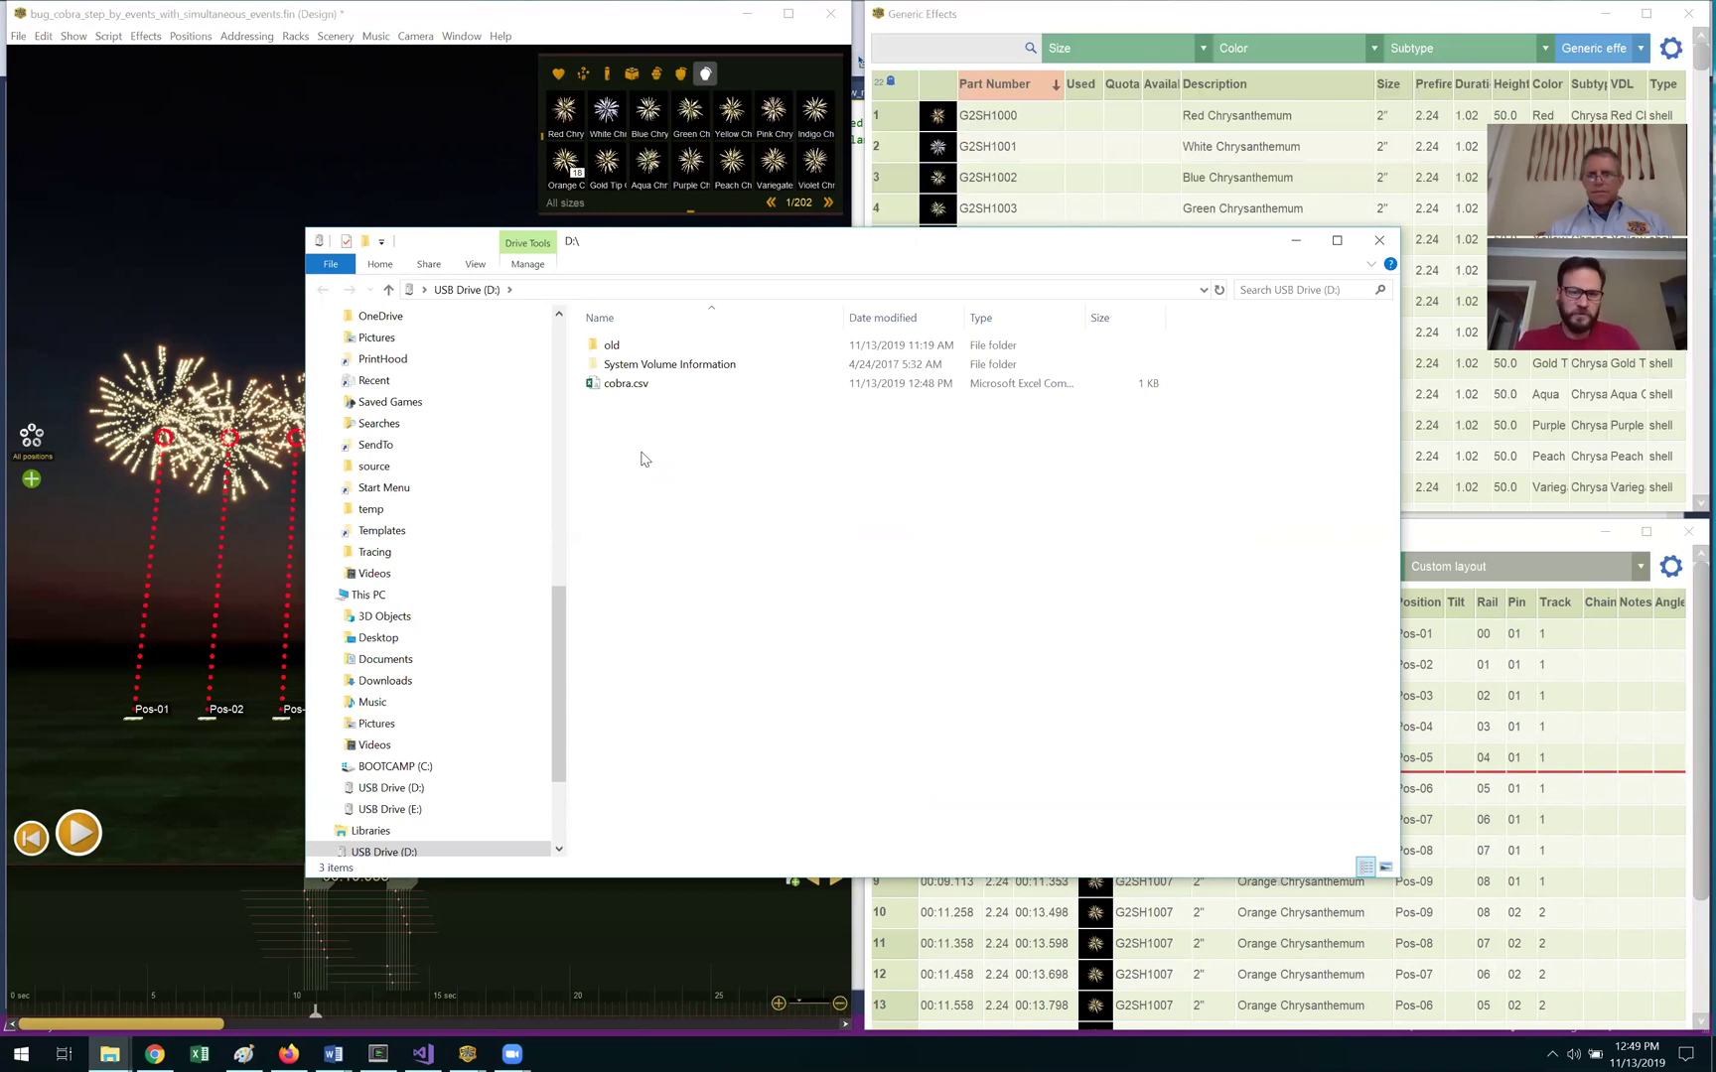
Open cobra.csv from USB Drive (D:) in Excel and fit all column widths to their contents.
{"action": "double_click", "coordinate": [593, 386]}
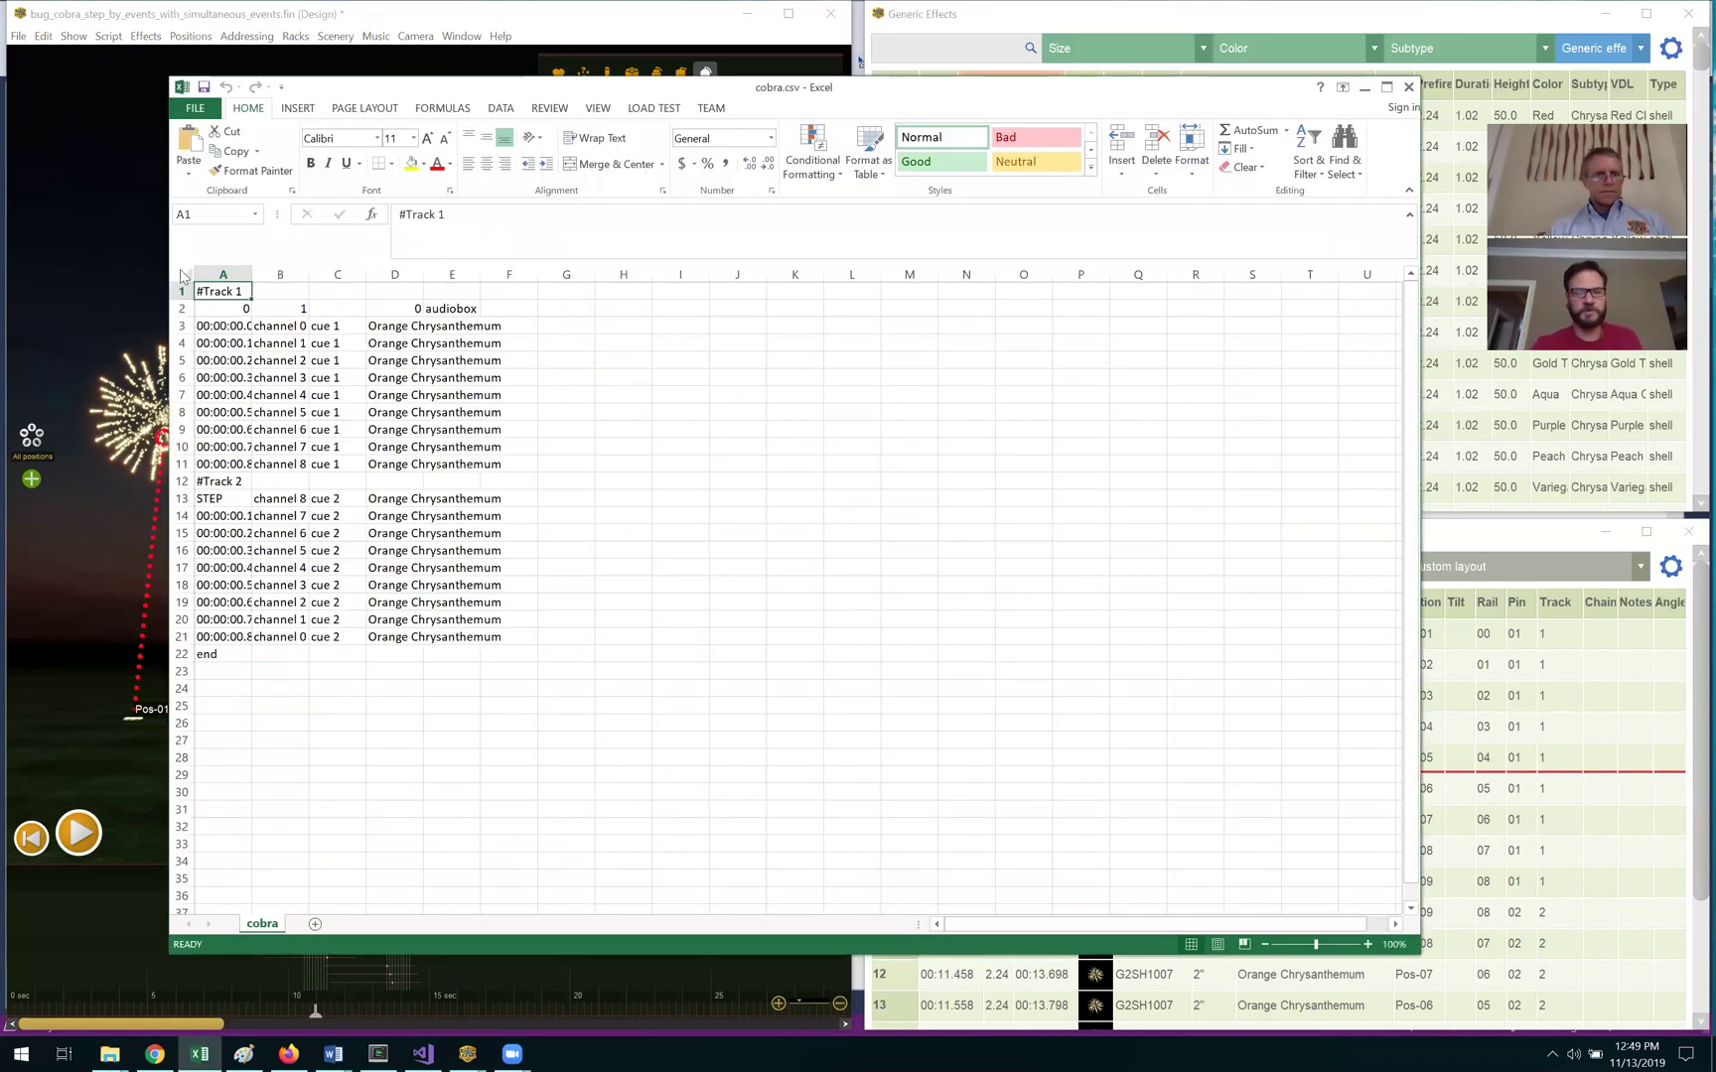
{"action": "left_click", "coordinate": [185, 274]}
{"action": "double_click", "coordinate": [252, 274]}
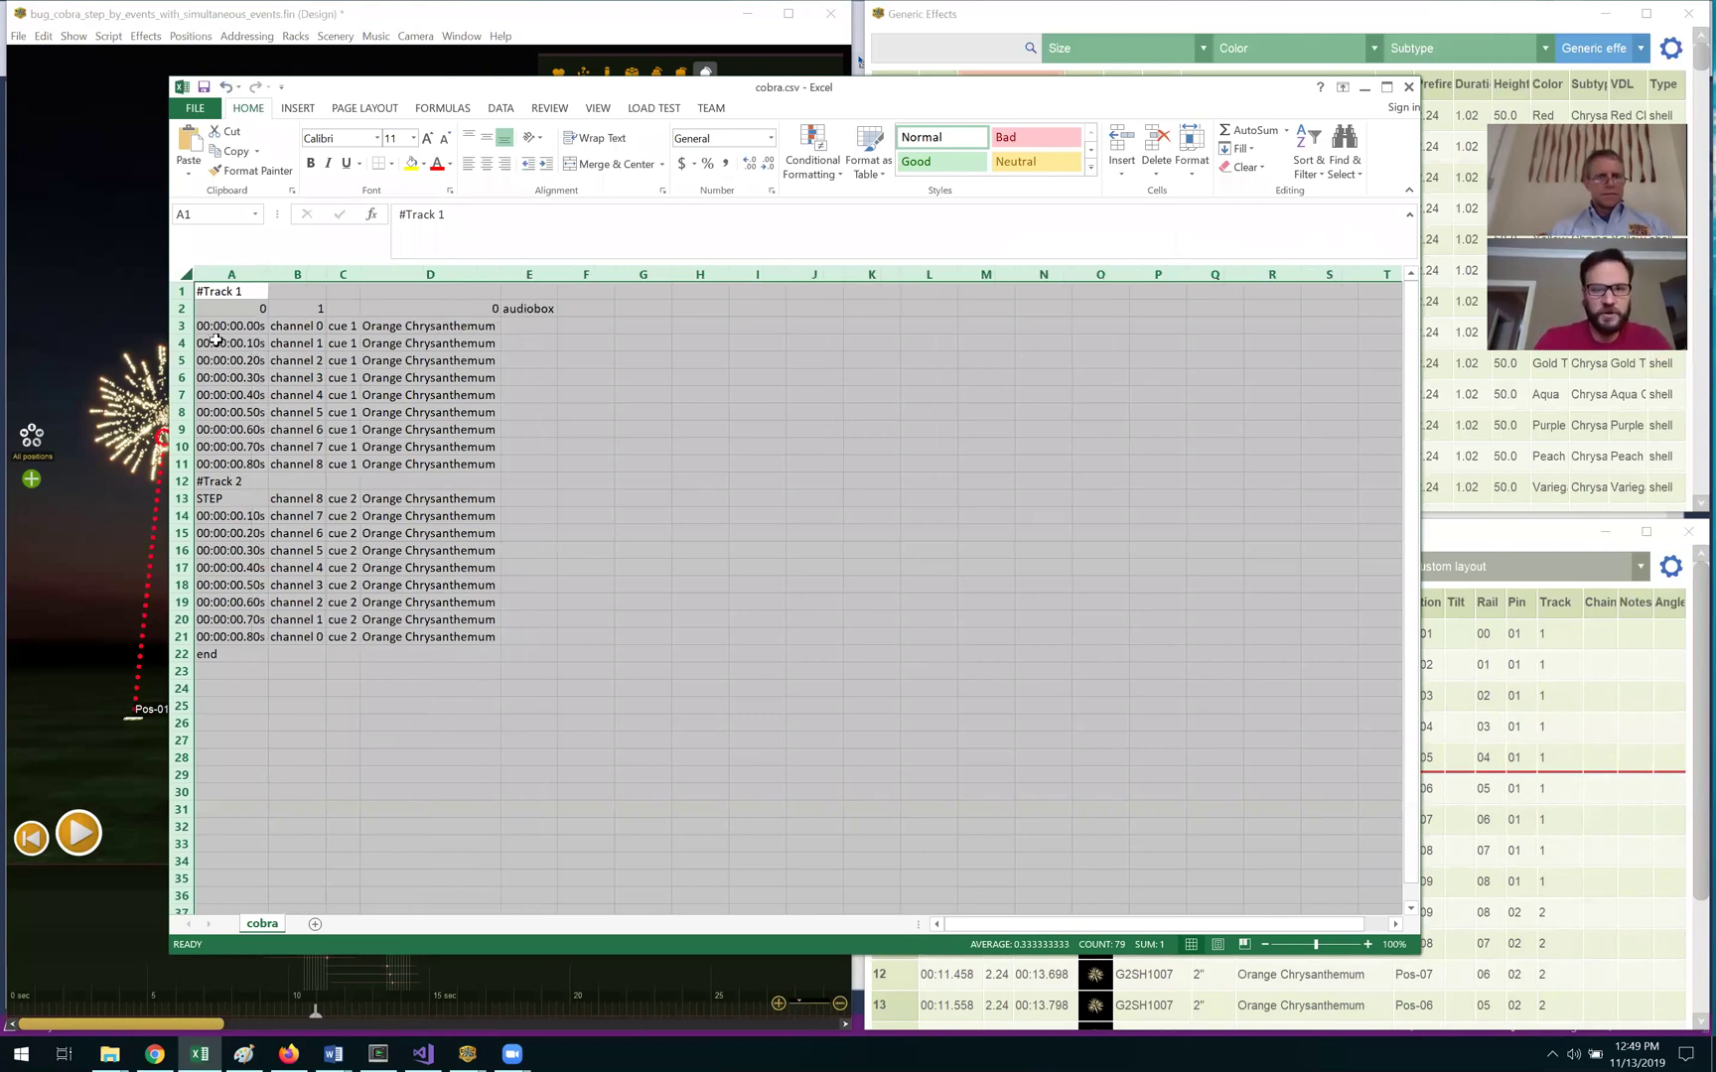
{"action": "scroll", "coordinate": [319, 438], "scroll_direction": "up", "scroll_amount": 3, "text": "ctrl"}
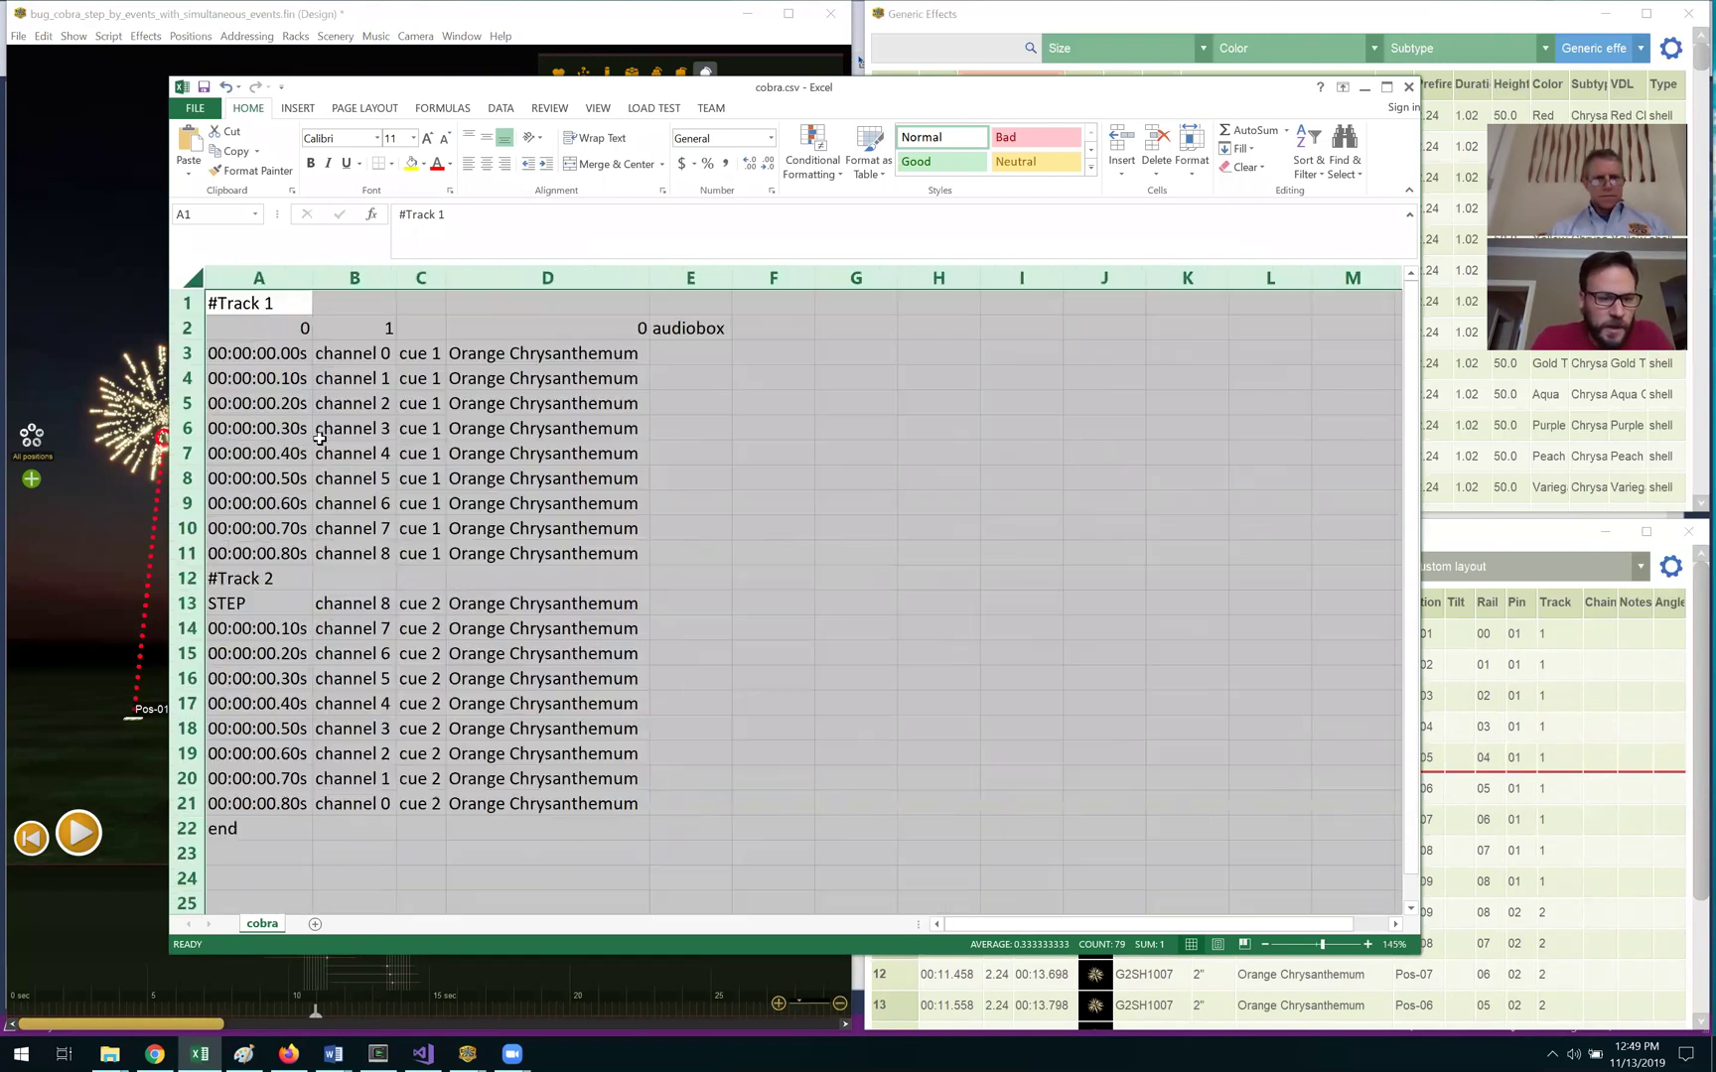
{"action": "left_click", "coordinate": [491, 474]}
{"action": "left_click", "coordinate": [733, 578]}
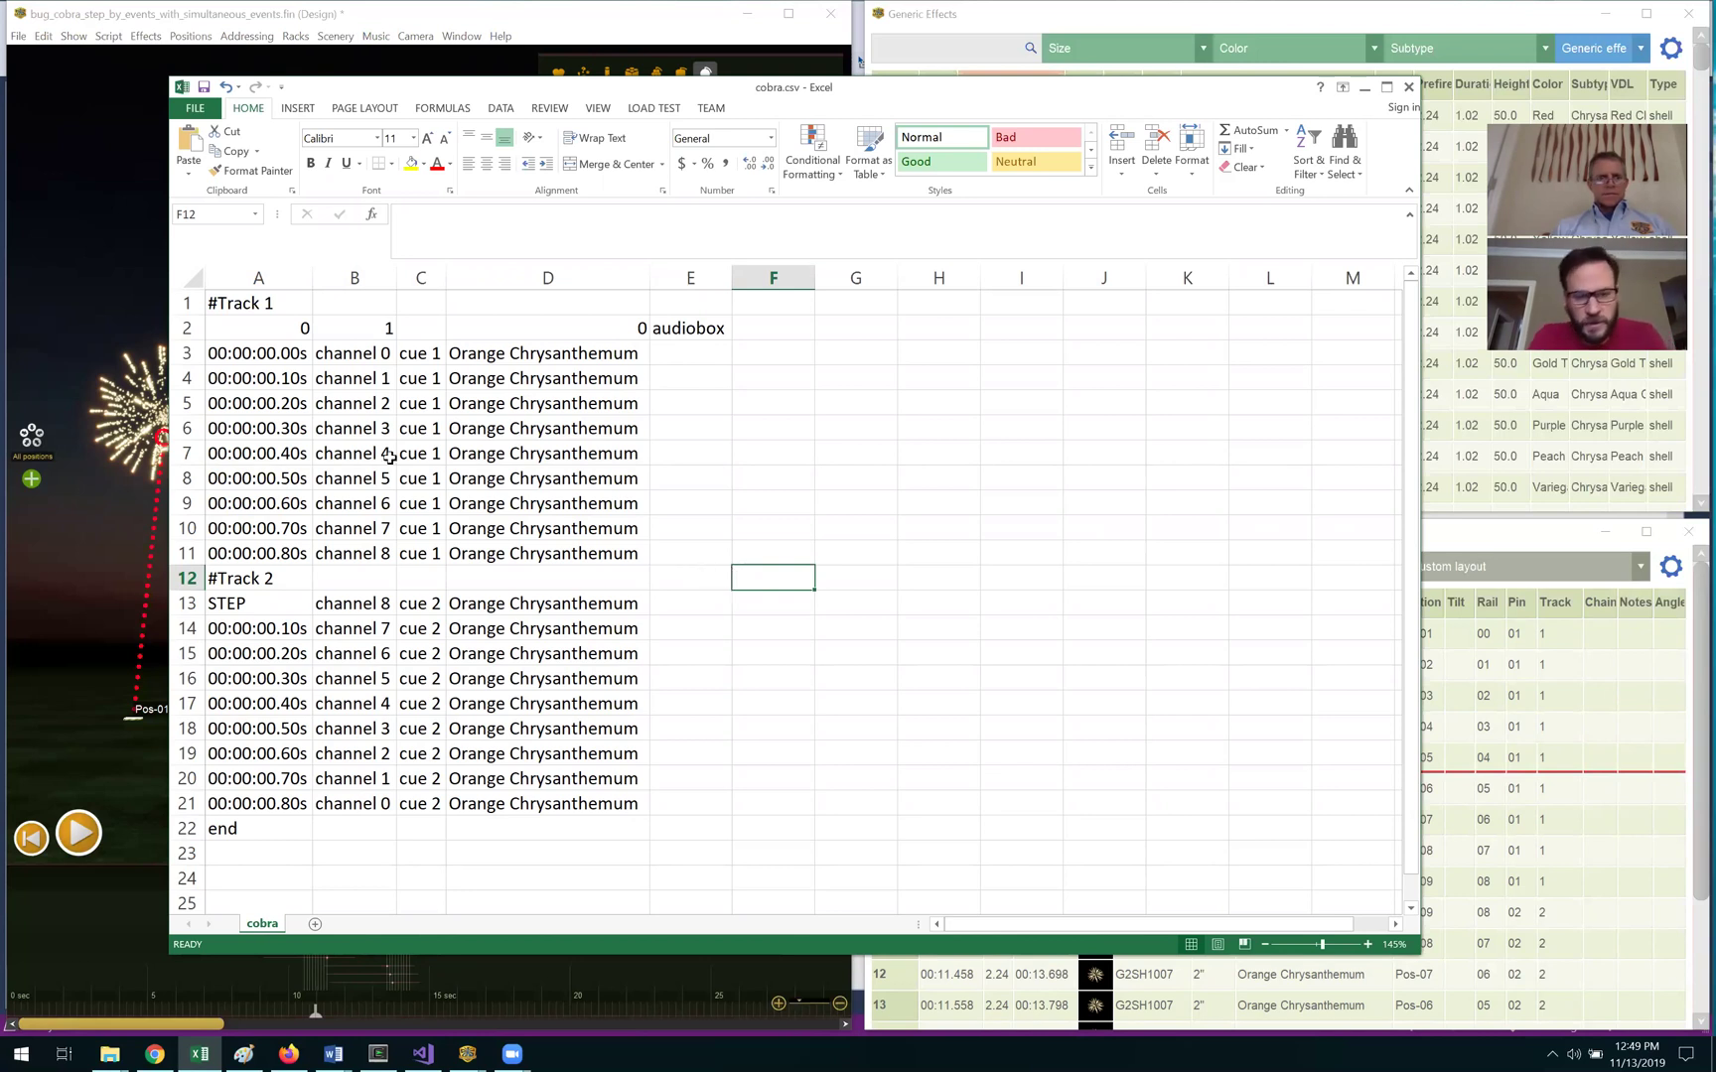
Examine the trigger values in row 2, the last Track 1 event's channel, and the first event's time entry under Track 2.
{"action": "left_click", "coordinate": [254, 327]}
{"action": "left_click_drag", "start_coordinate": [255, 326], "coordinate": [352, 329]}
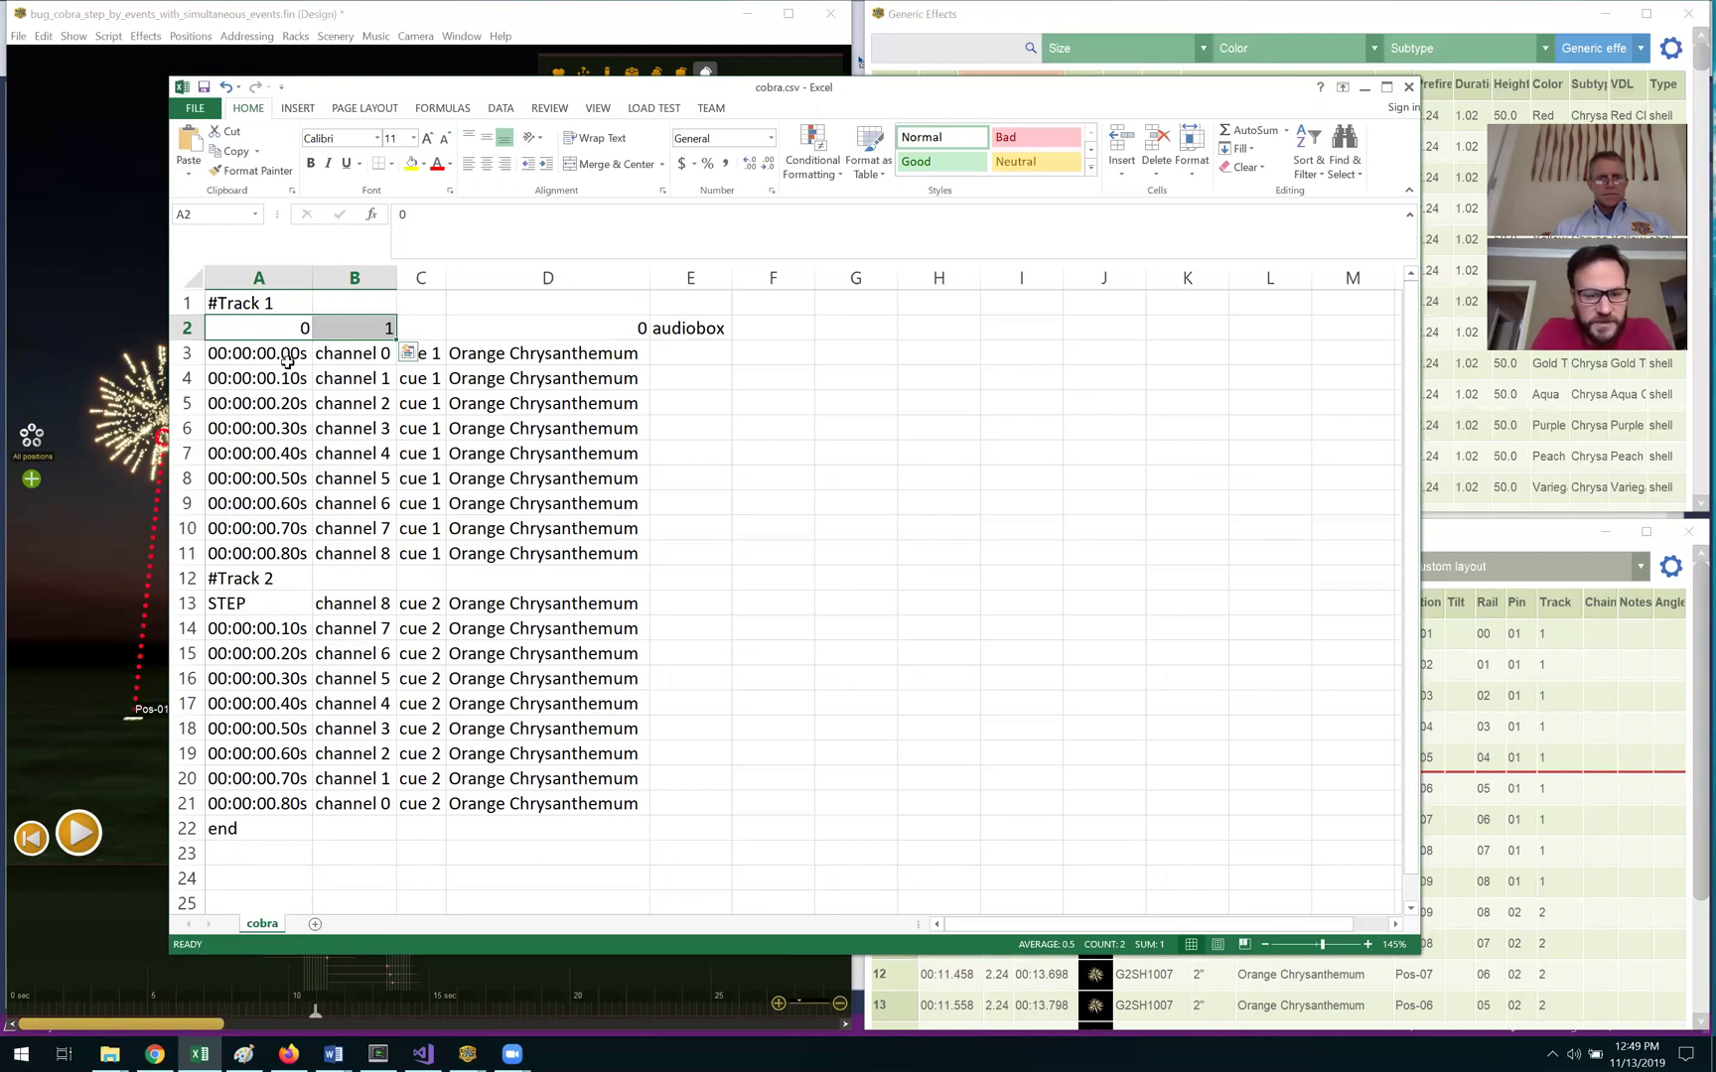
{"action": "left_click", "coordinate": [347, 552]}
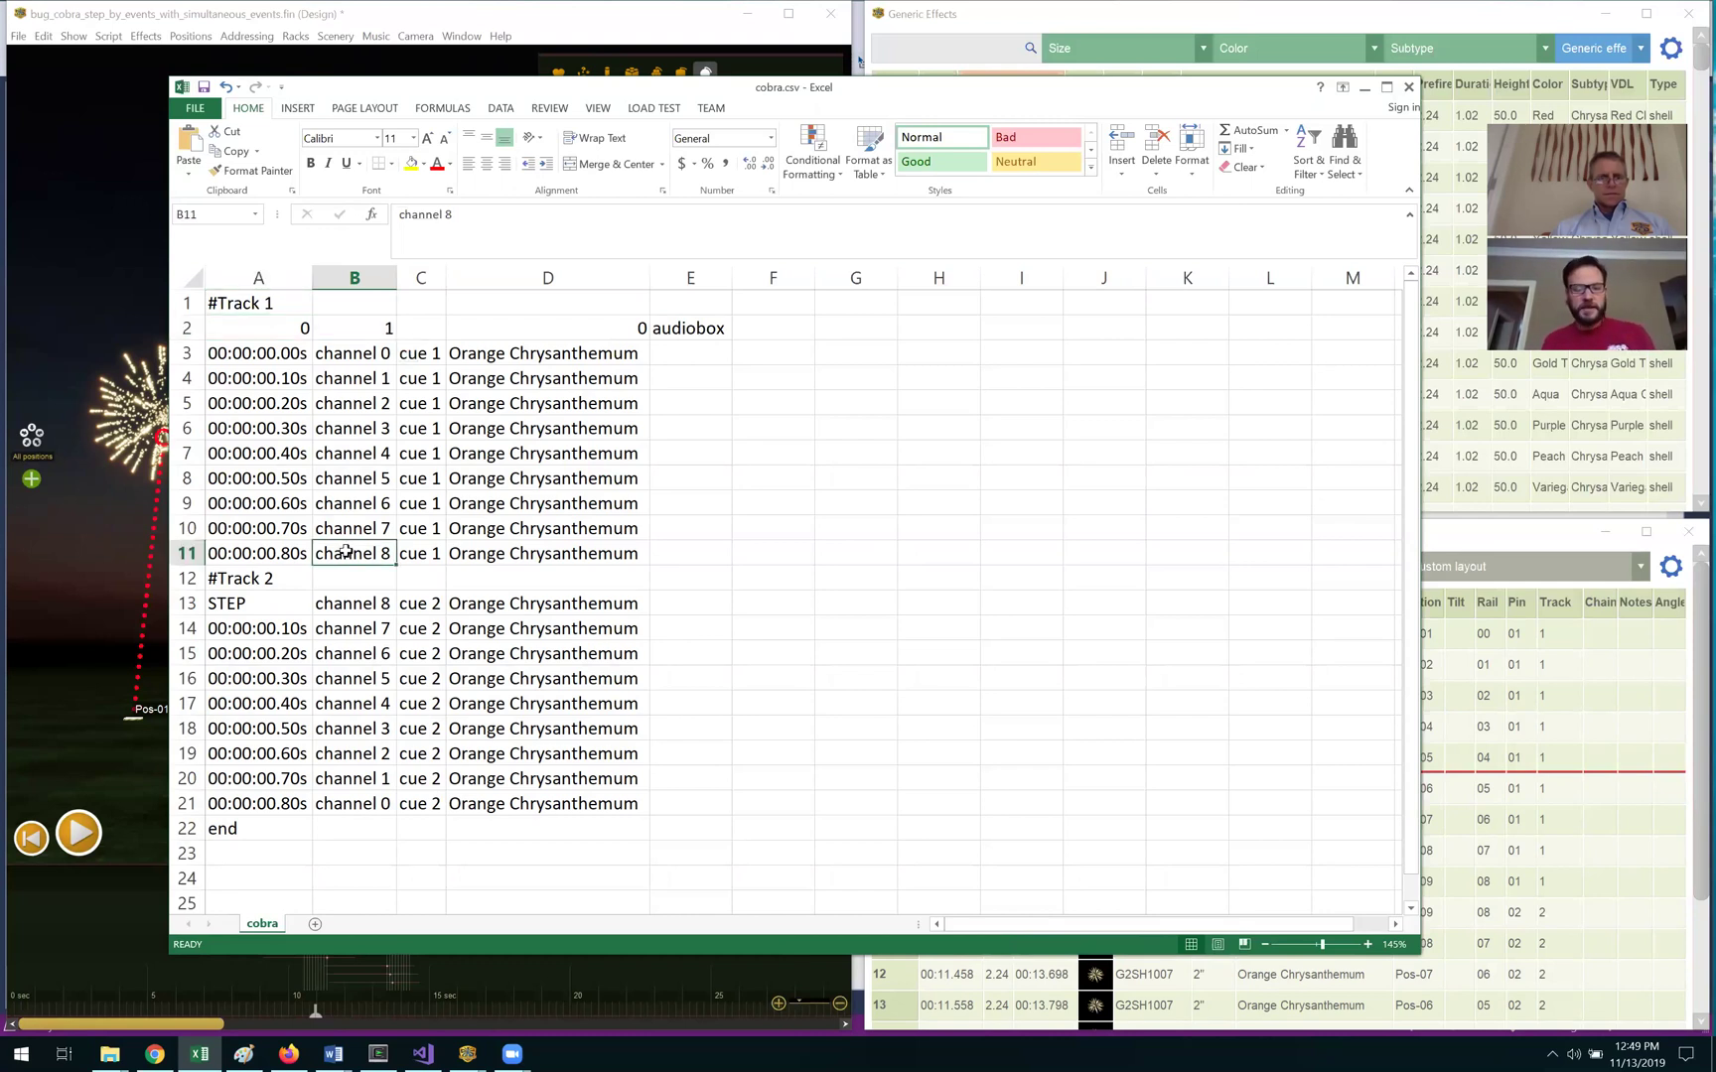
{"action": "left_click", "coordinate": [258, 602]}
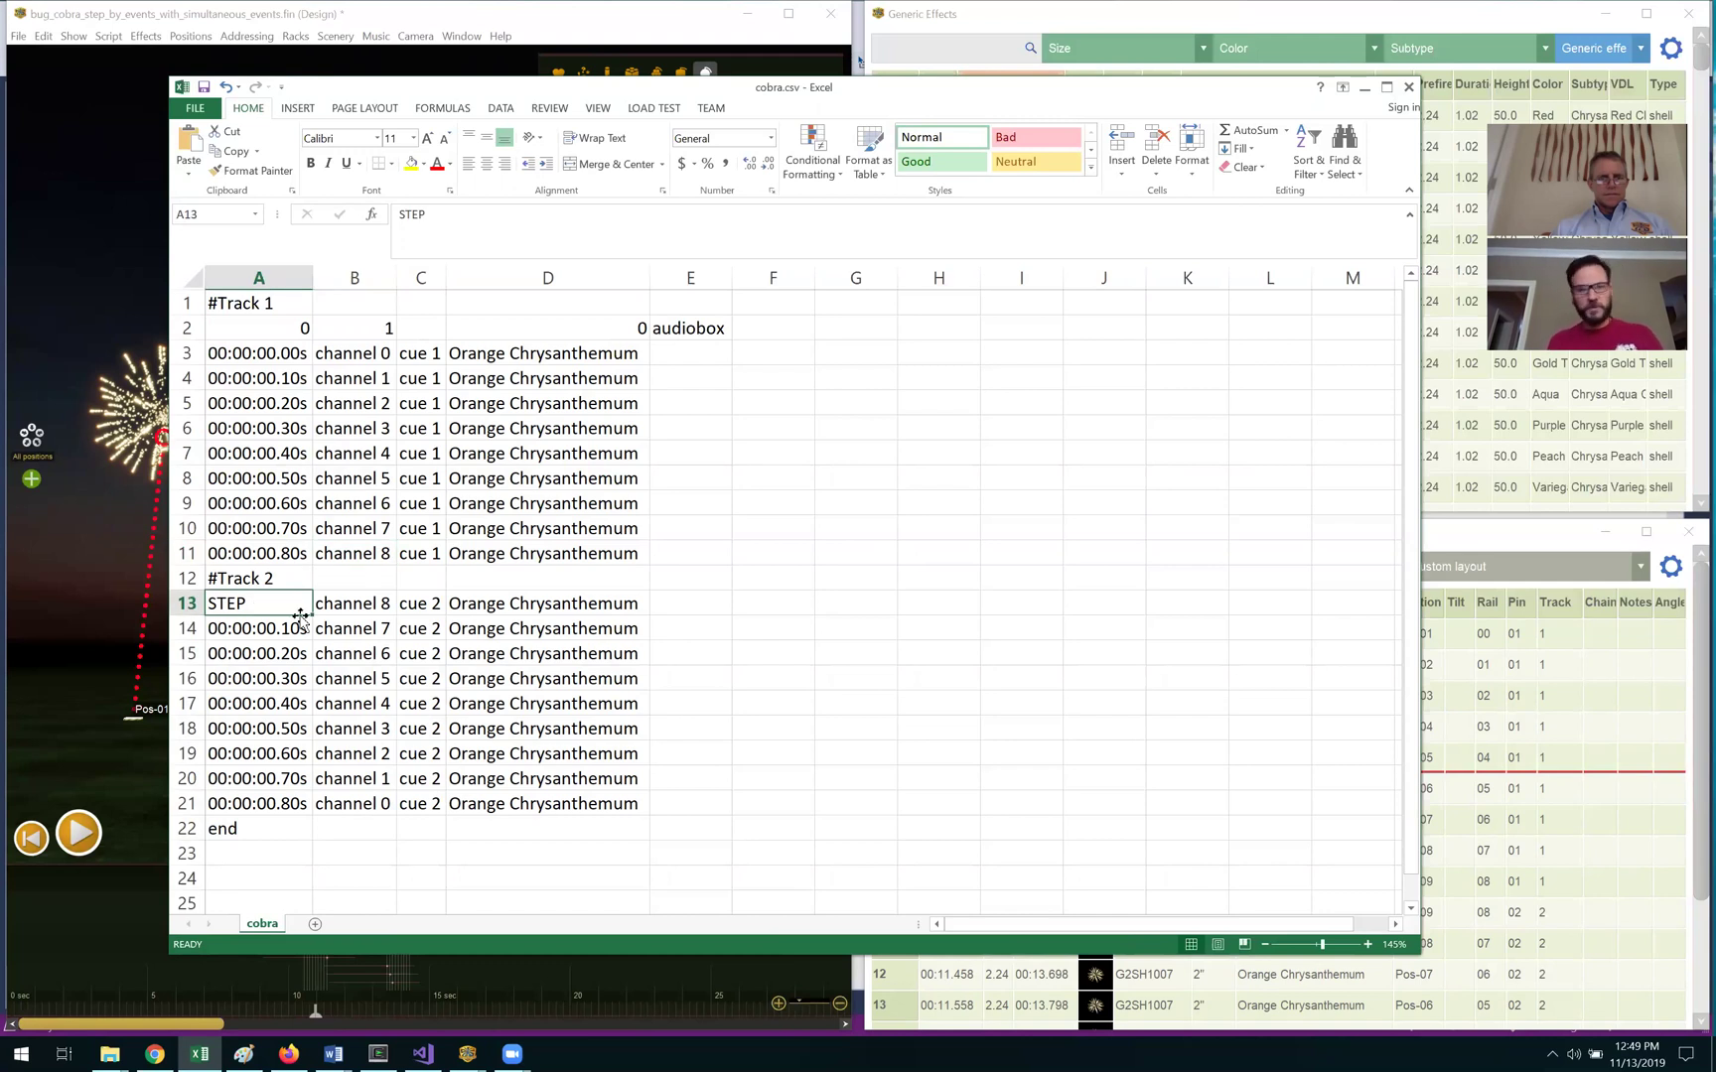